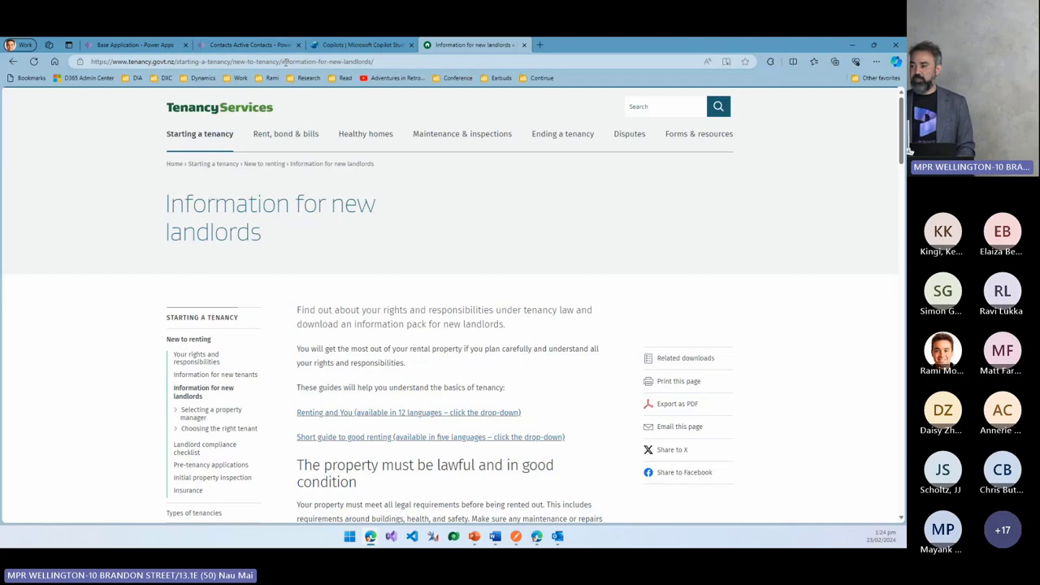
# Look through the landlord information page down to its related tools and downloads.
pyautogui.click(286, 62)
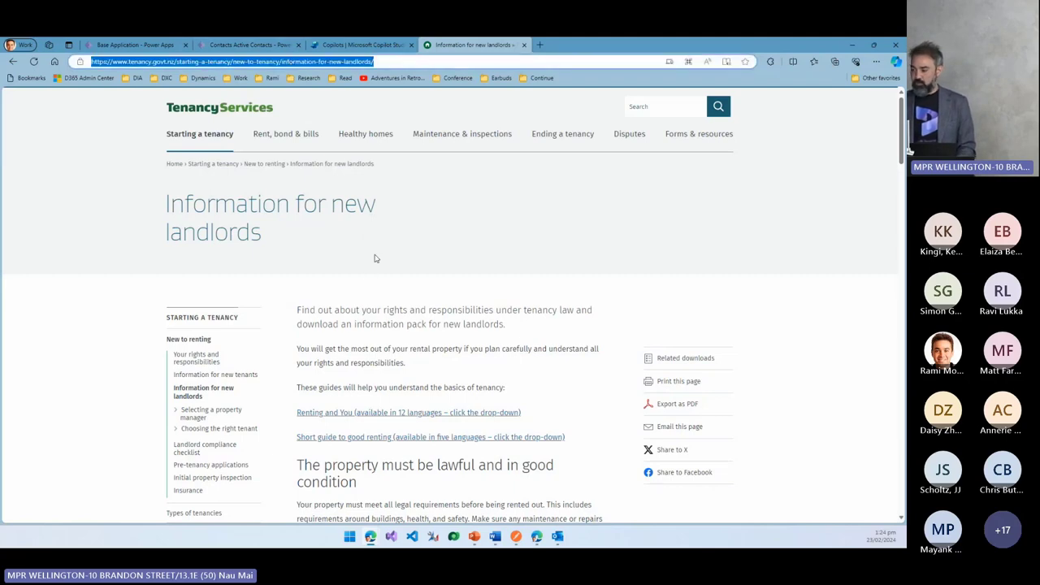
pyautogui.scroll(-15, 470, 431)
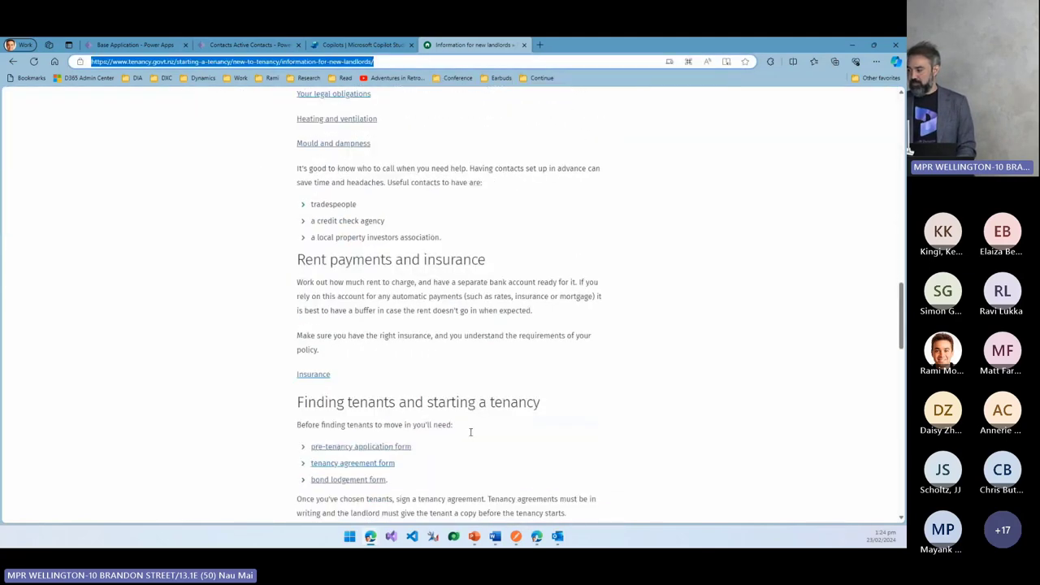
pyautogui.scroll(-15, 470, 431)
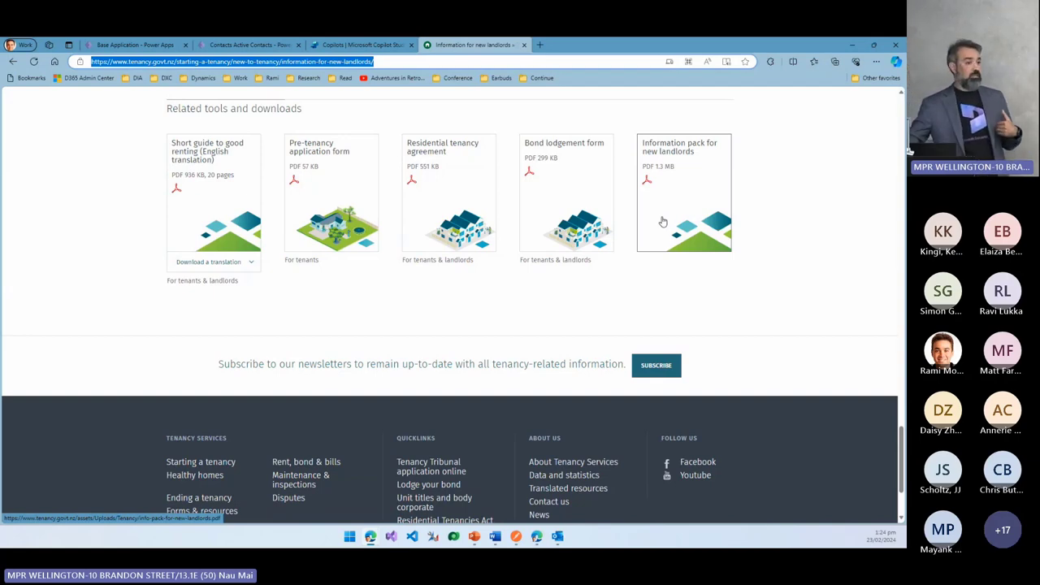
pyautogui.scroll(3, 662, 226)
pyautogui.scroll(10, 660, 227)
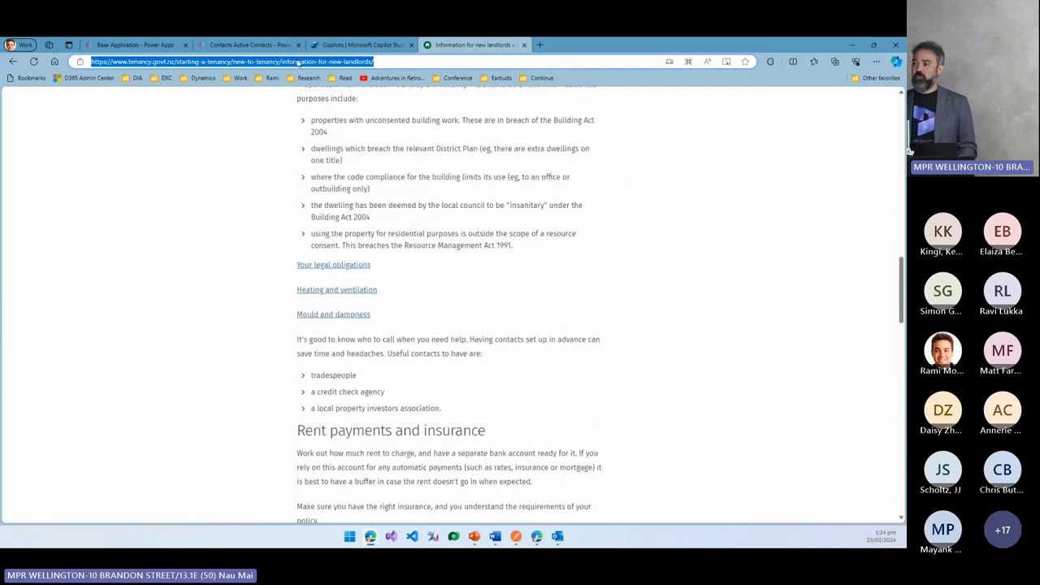
pyautogui.click(297, 62)
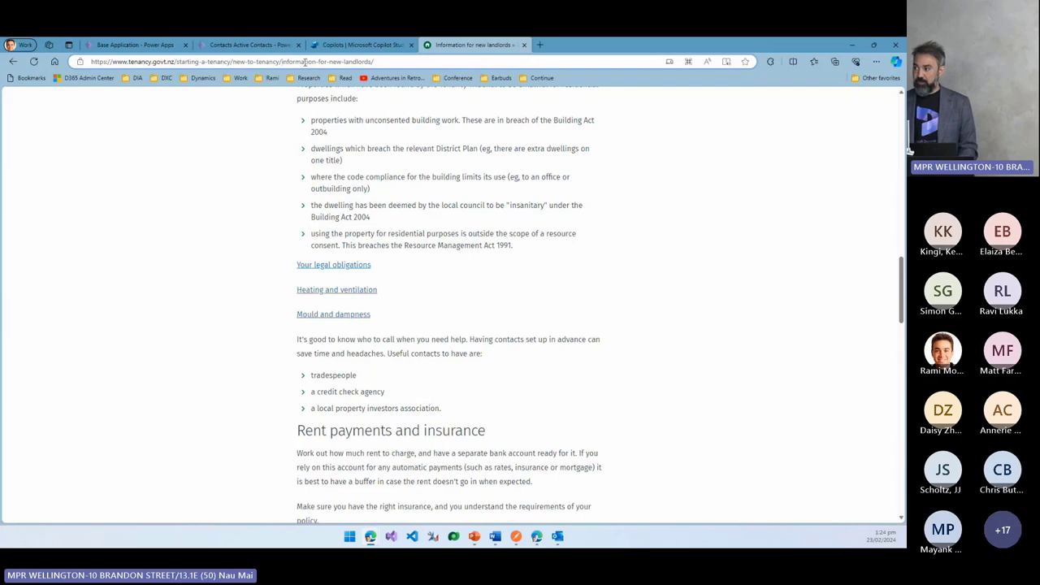
pyautogui.hotkey('shift', 'End')
pyautogui.press('BackSpace')
pyautogui.hotkey('ctrl', 'a')
pyautogui.hotkey('ctrl', 'c')
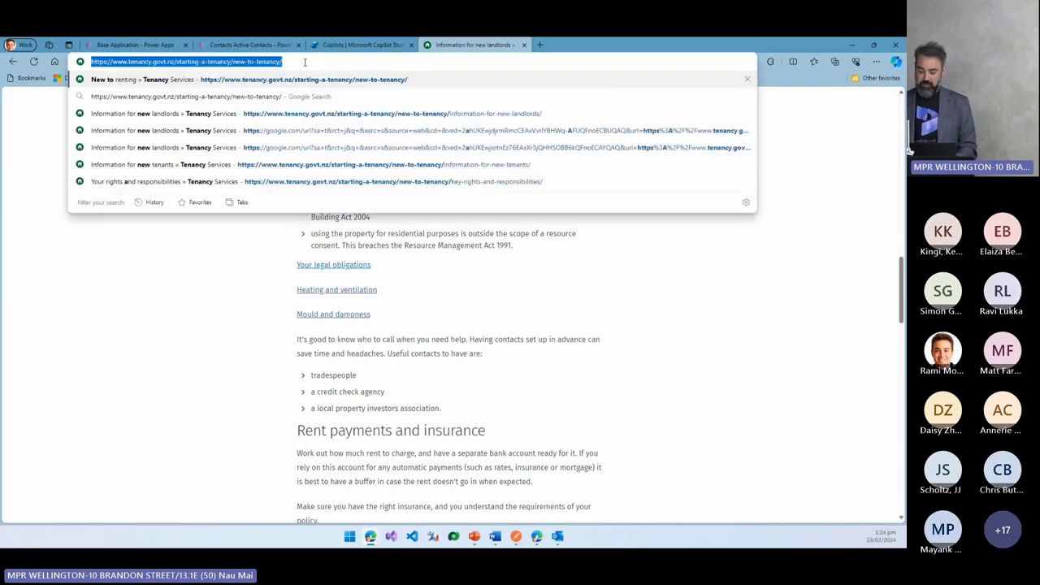
pyautogui.press('Return')
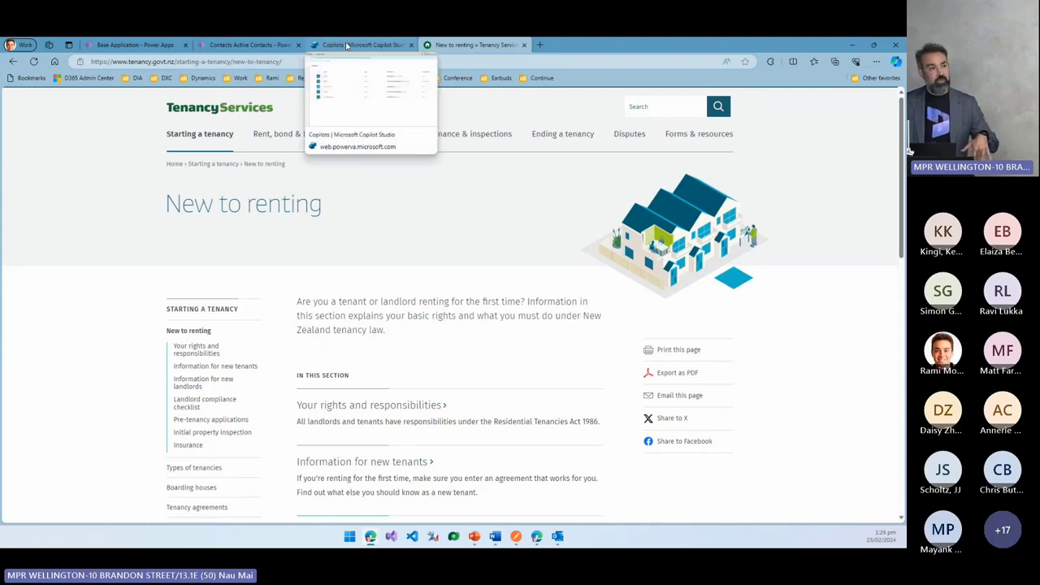
pyautogui.click(345, 46)
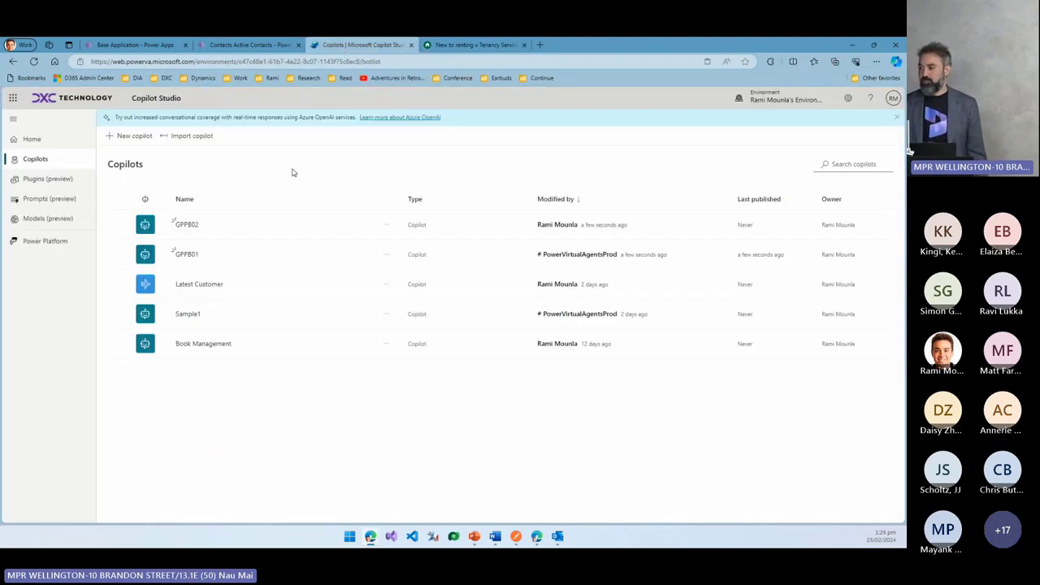
pyautogui.click(134, 135)
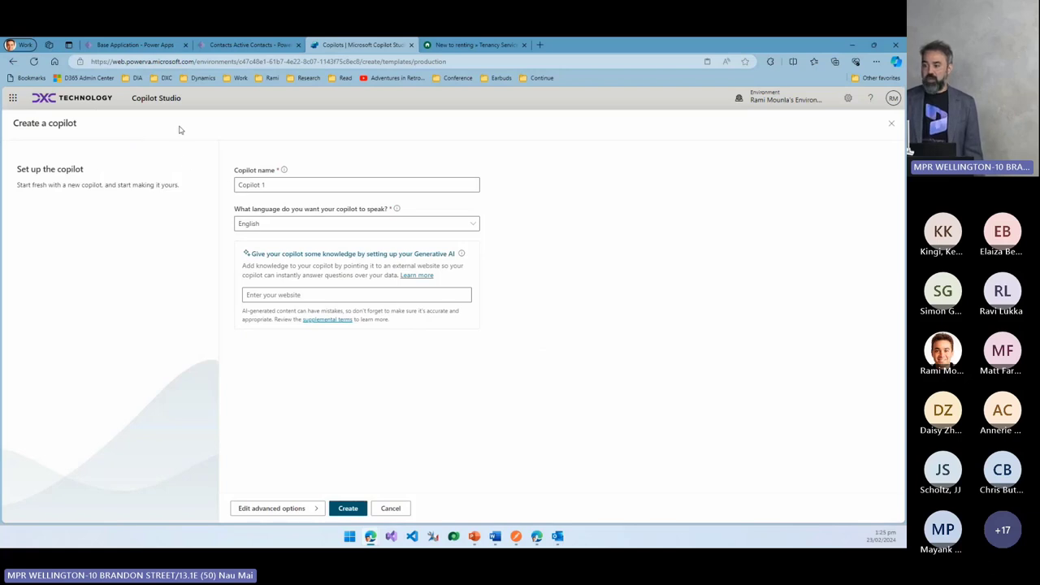
pyautogui.press('Escape')
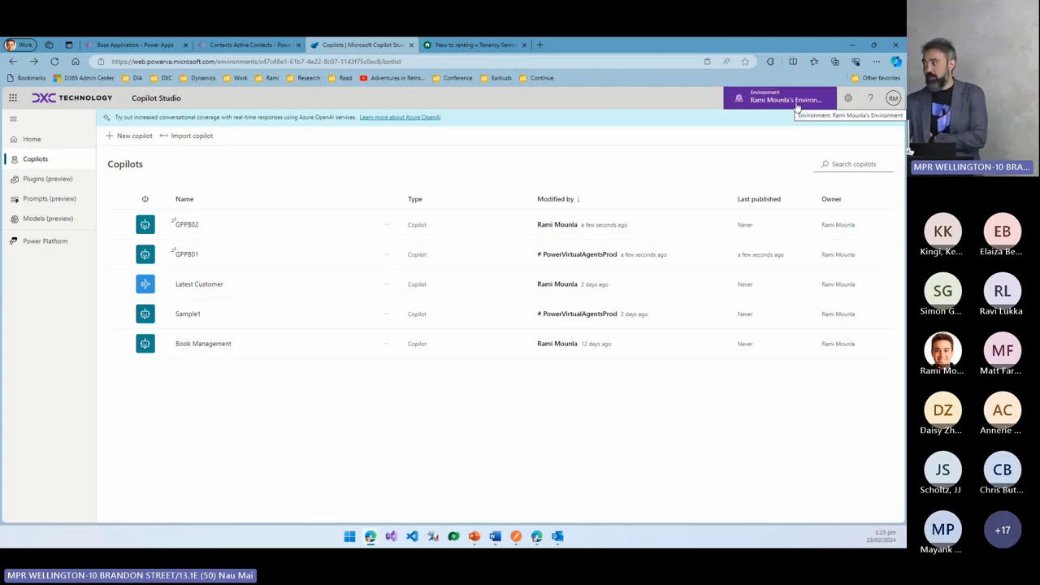
pyautogui.rightClick(82, 168)
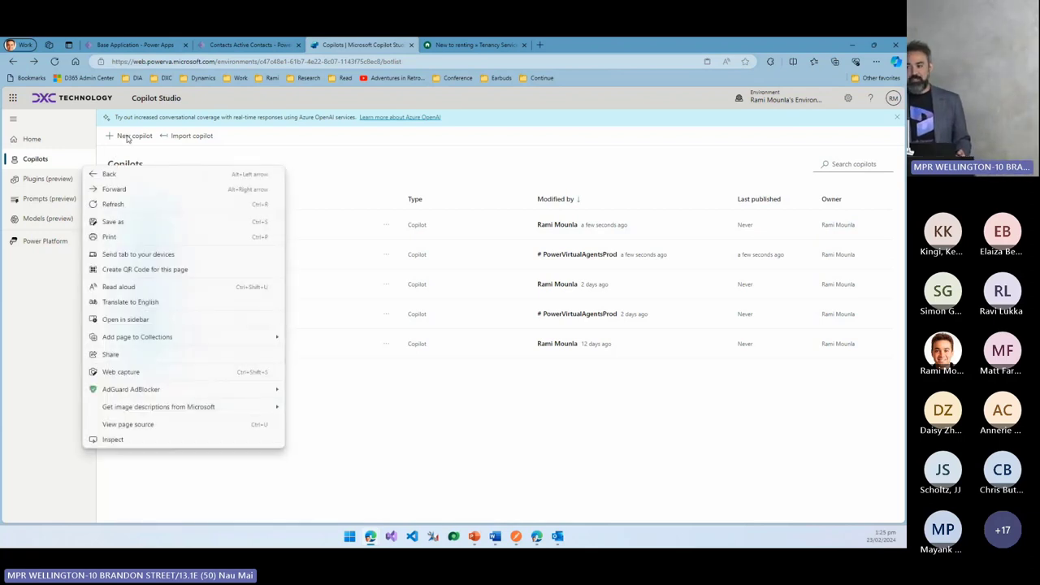
pyautogui.click(127, 138)
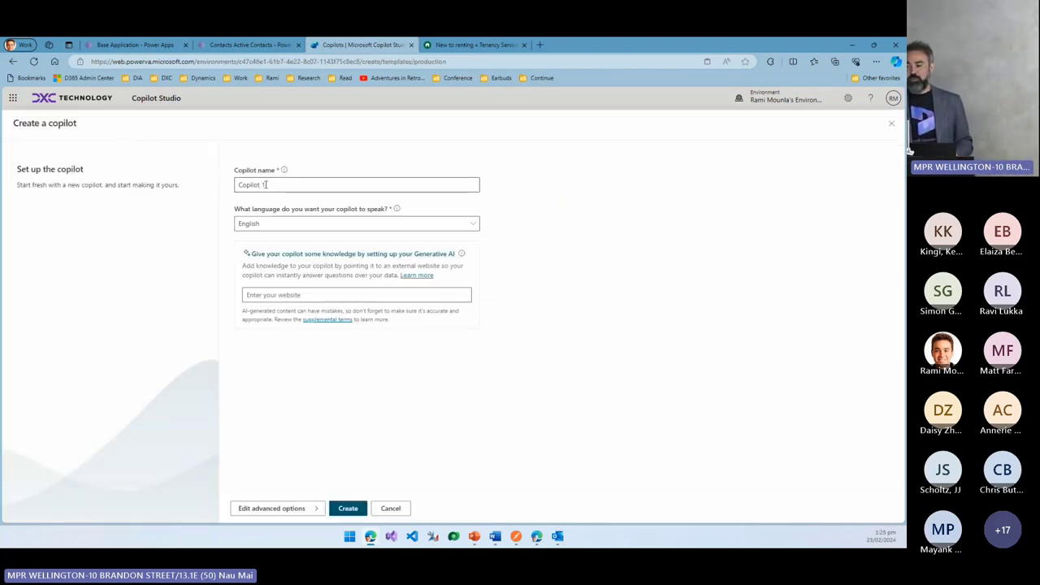
pyautogui.moveTo(279, 184); pyautogui.dragTo(227, 181)
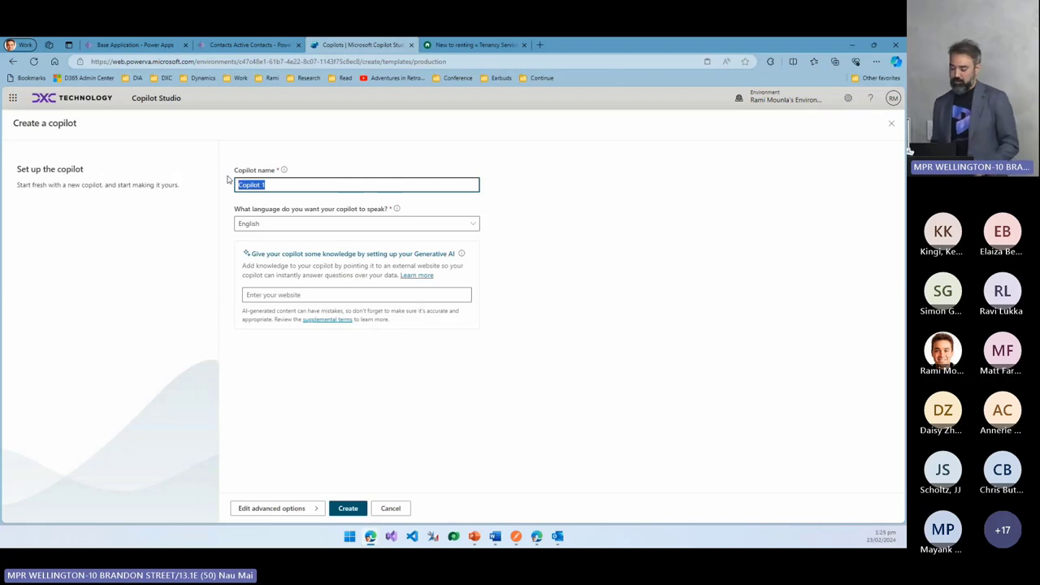
pyautogui.write('GPPB')
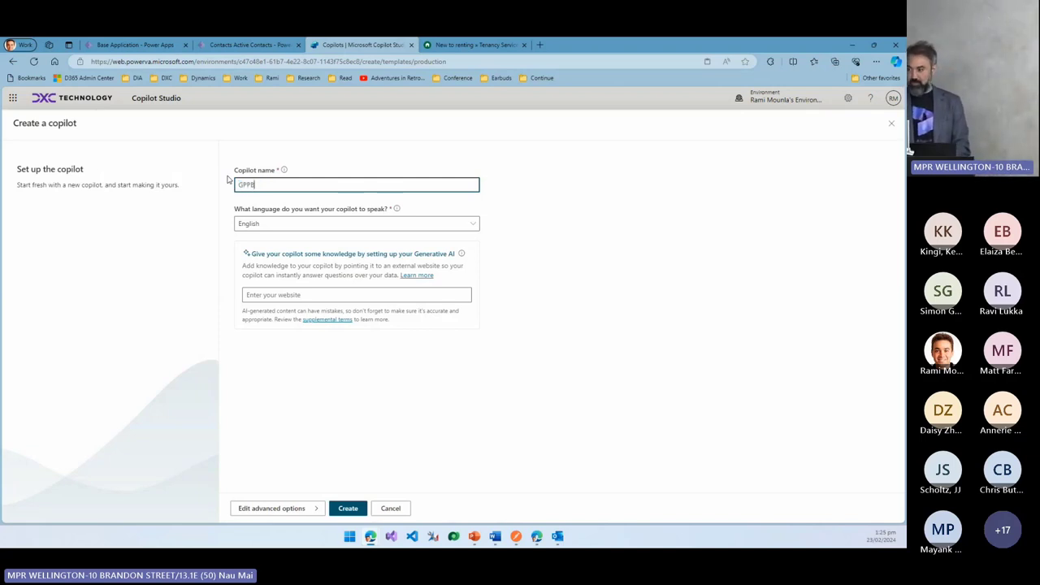
pyautogui.write('03')
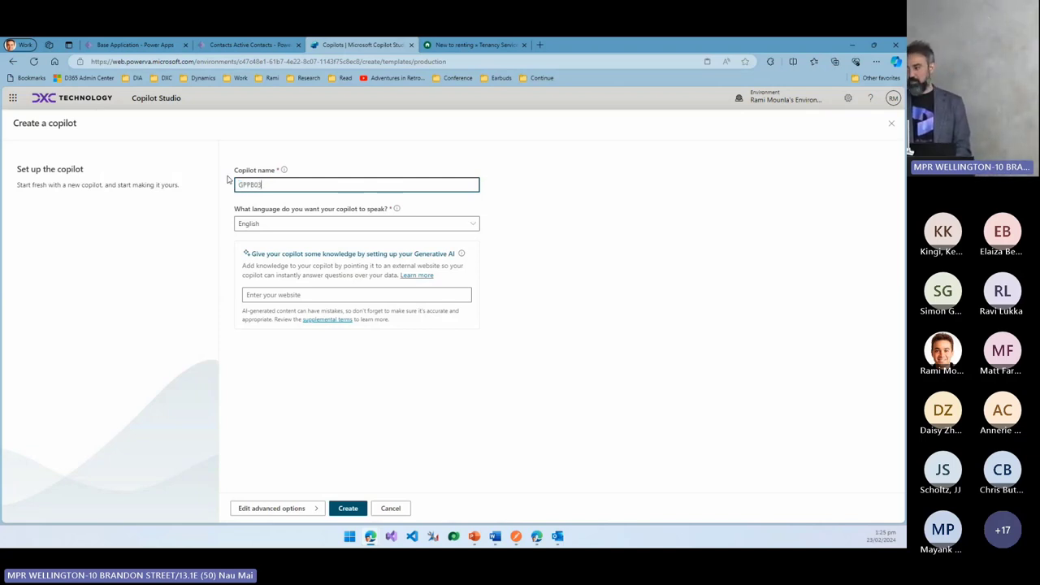
pyautogui.click(267, 299)
pyautogui.hotkey('ctrl', 'v')
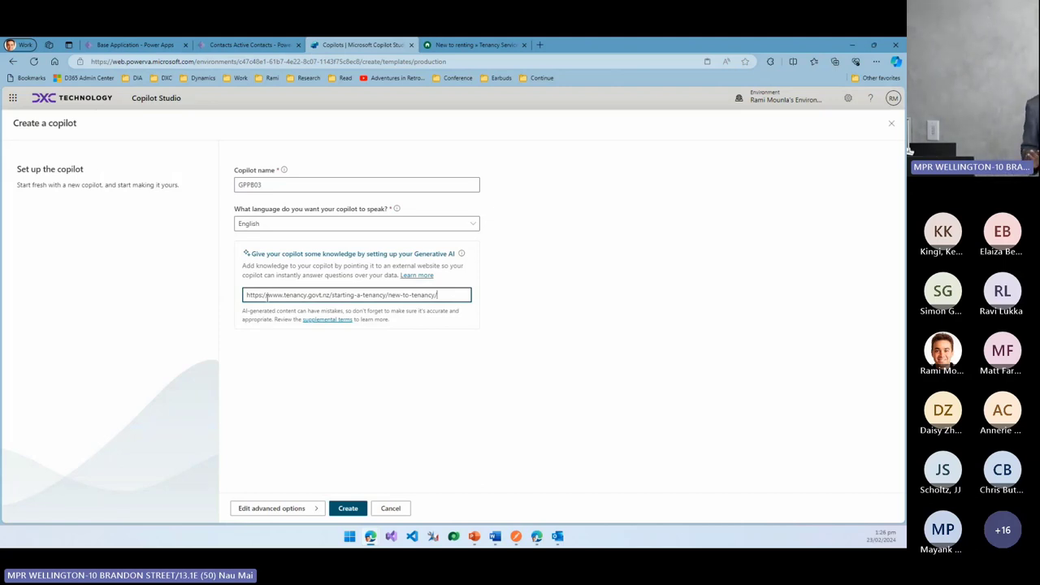
pyautogui.click(348, 509)
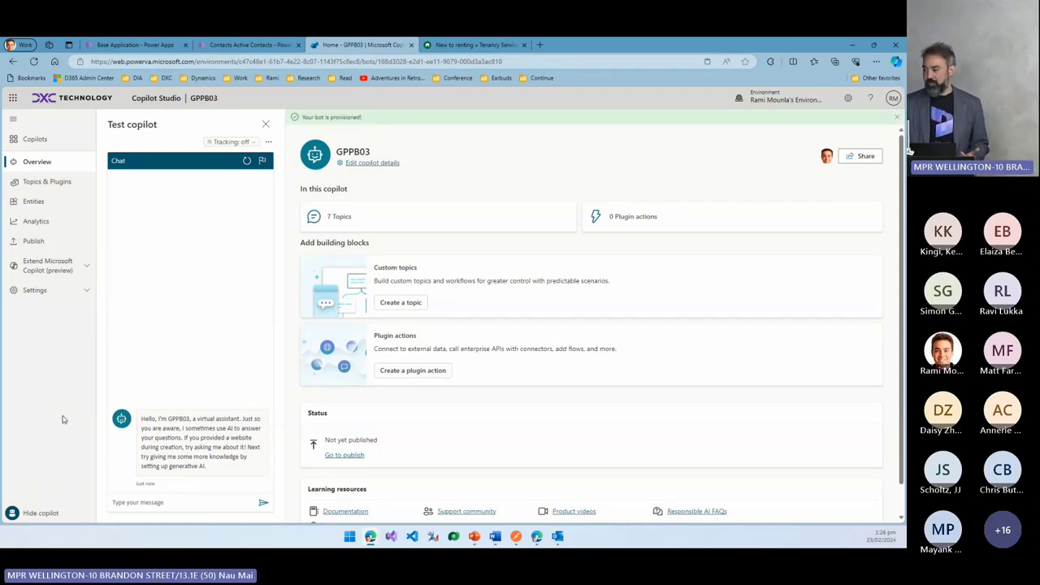
# Go to the copilot's Generative AI settings and upload info-pack-for-new-landlords.pdf as a knowledge document.
pyautogui.click(60, 179)
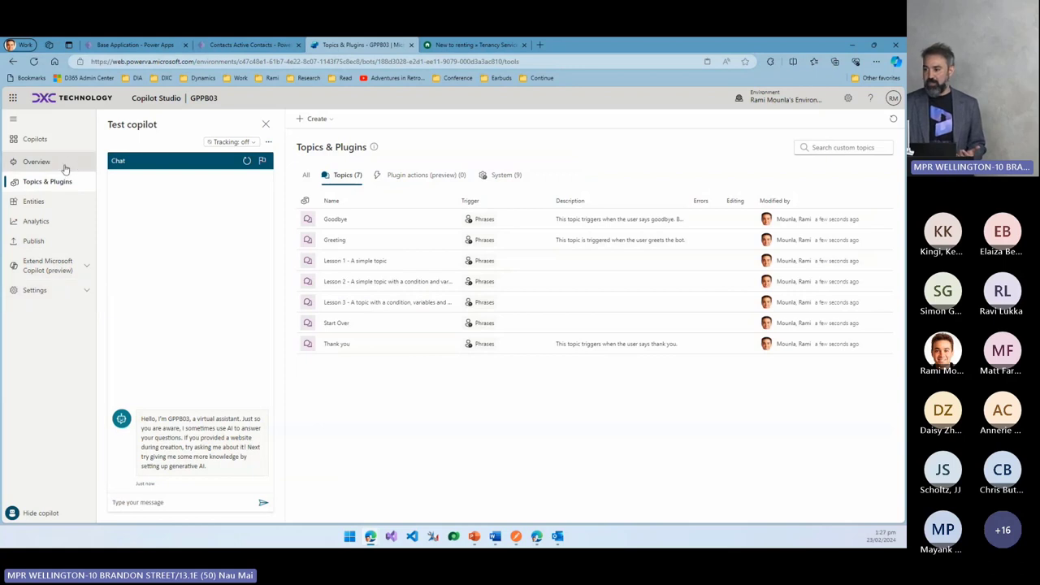
pyautogui.click(65, 291)
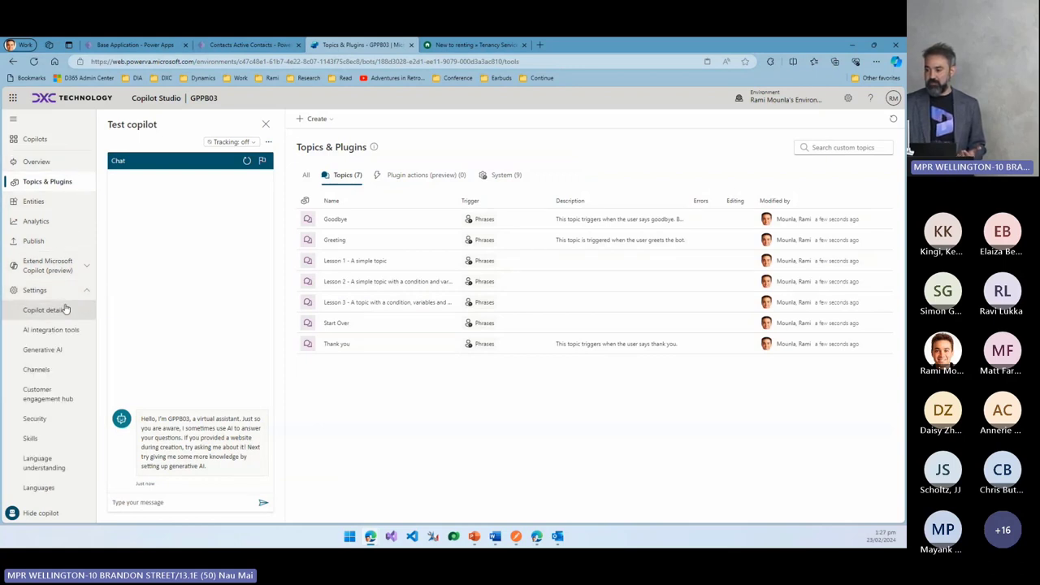
pyautogui.click(65, 309)
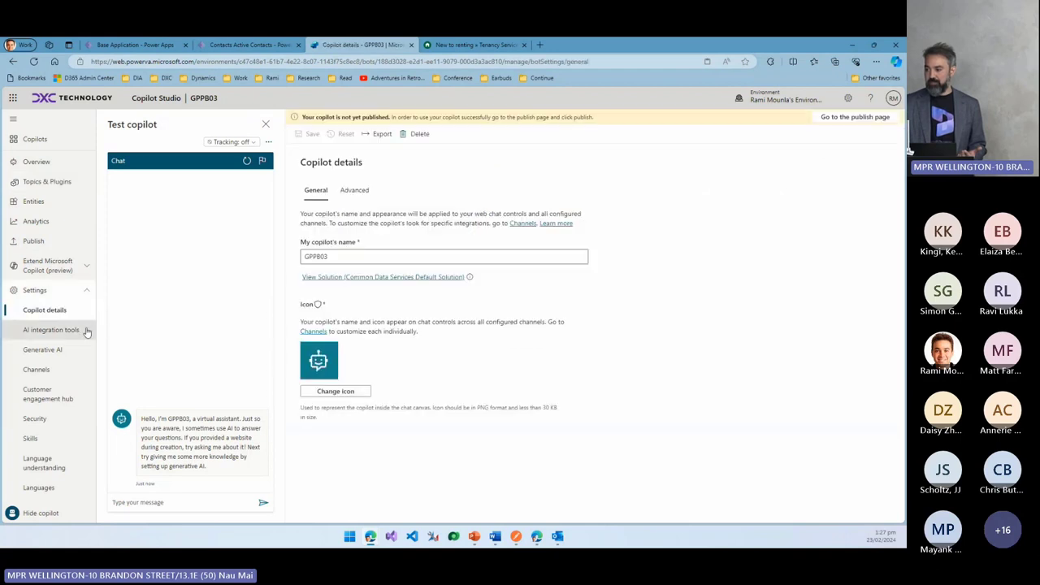
pyautogui.click(66, 351)
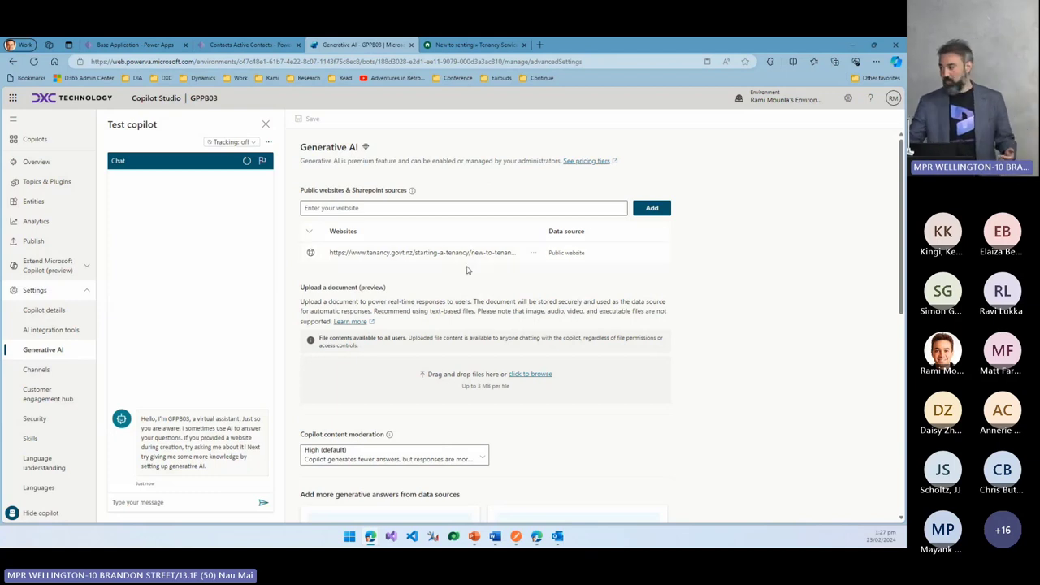
pyautogui.click(545, 376)
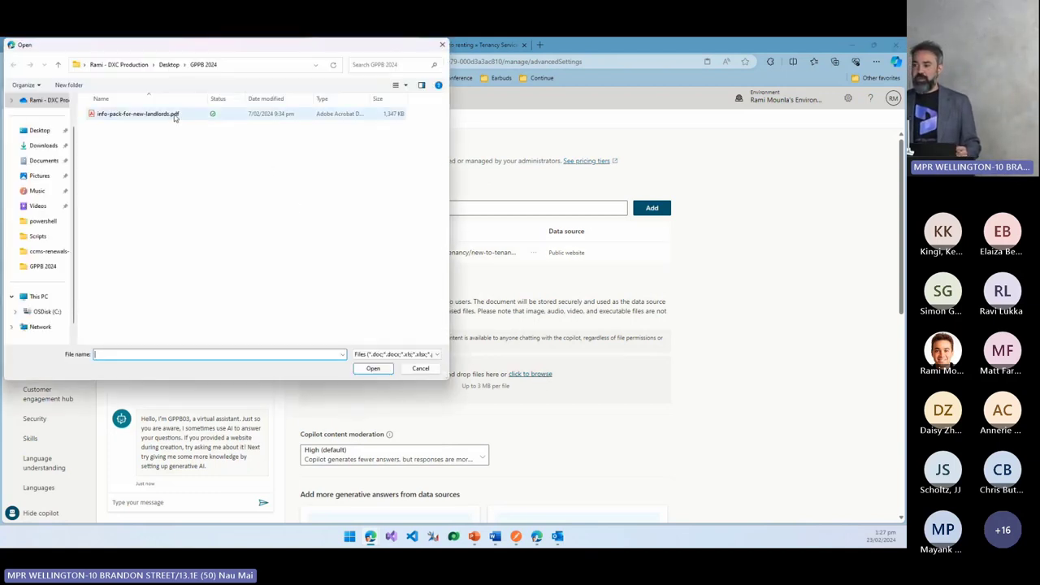
pyautogui.click(203, 115)
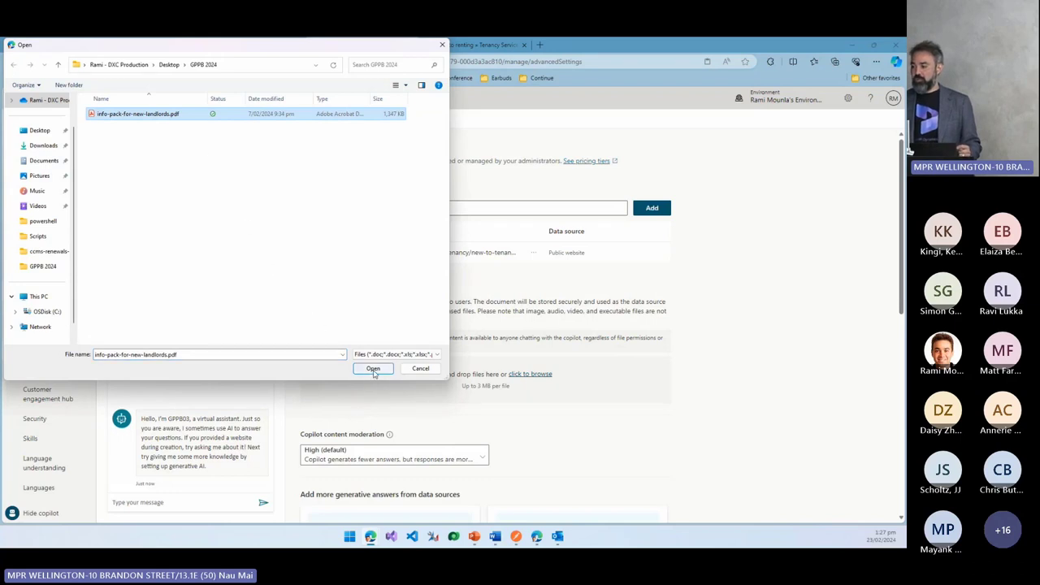
pyautogui.click(373, 369)
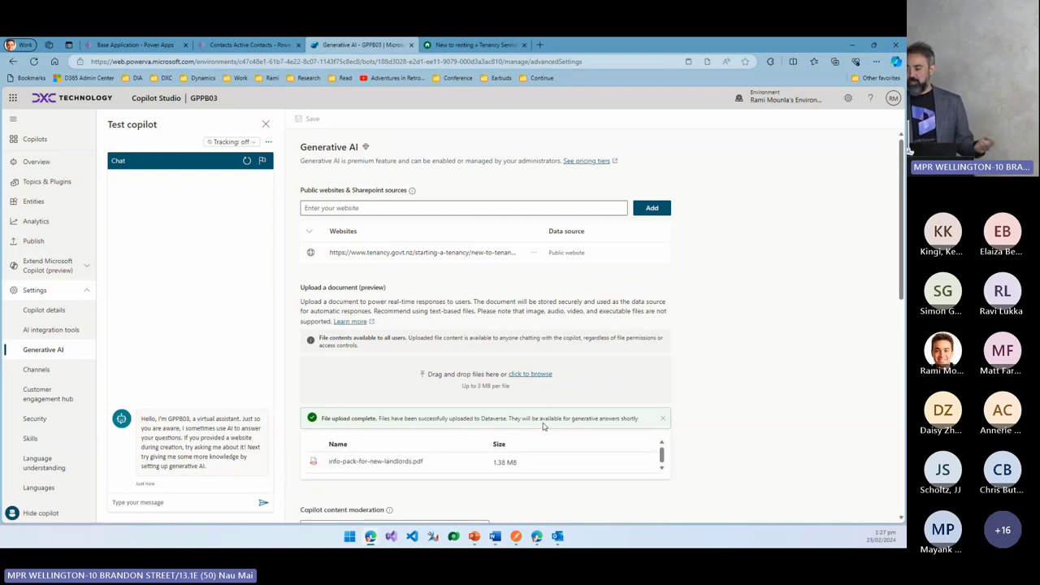
pyautogui.click(277, 44)
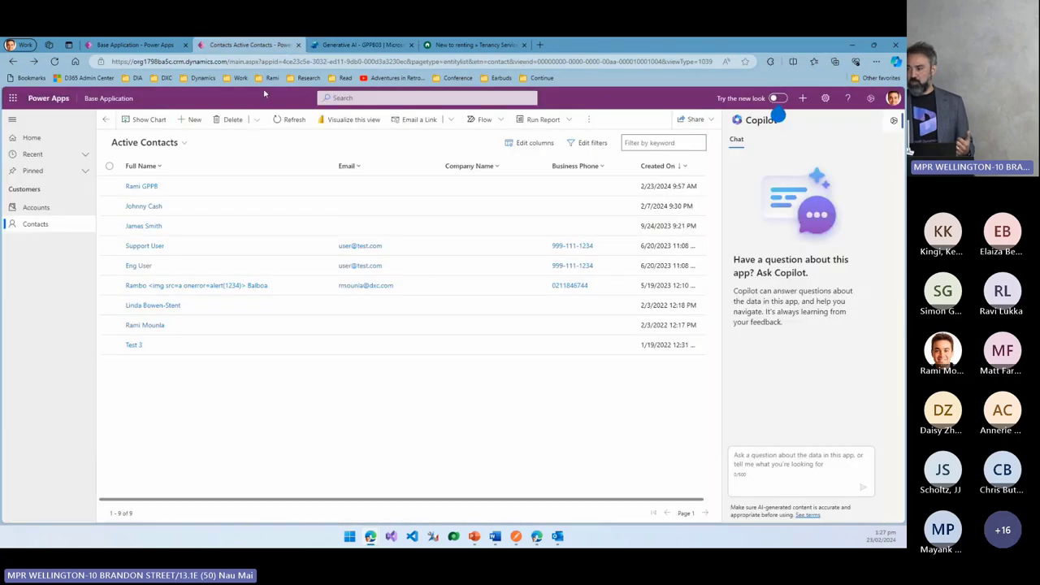
pyautogui.click(333, 44)
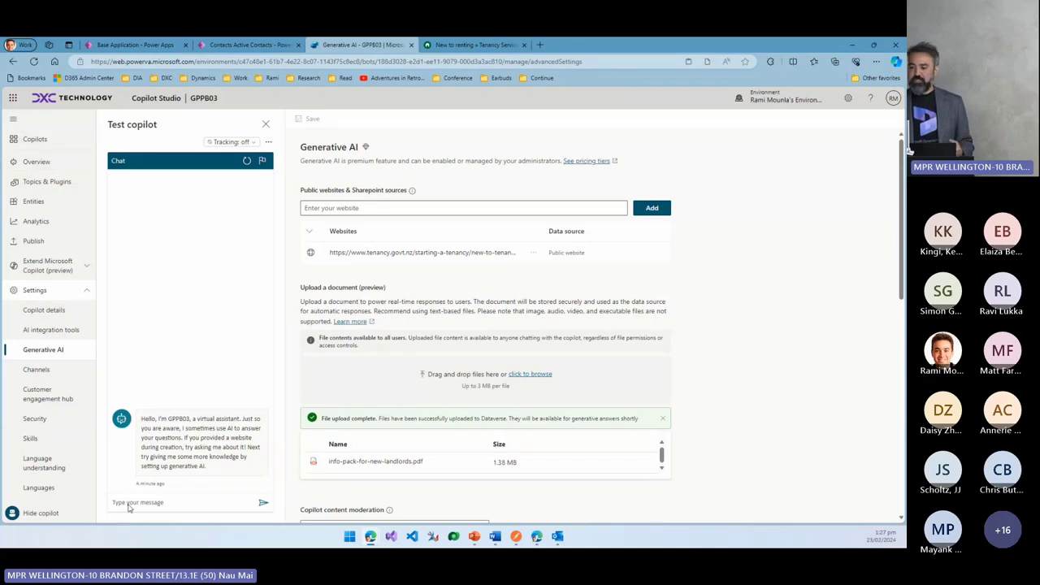
# Ask the copilot in the test chat "What do I need to dof ro a new tenancy".
pyautogui.click(157, 503)
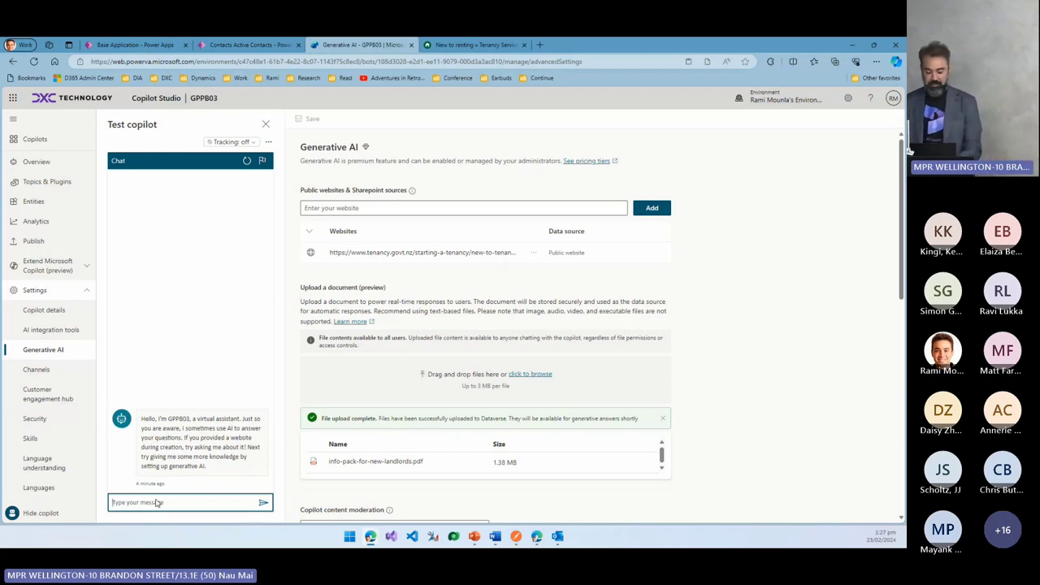
pyautogui.write('What do')
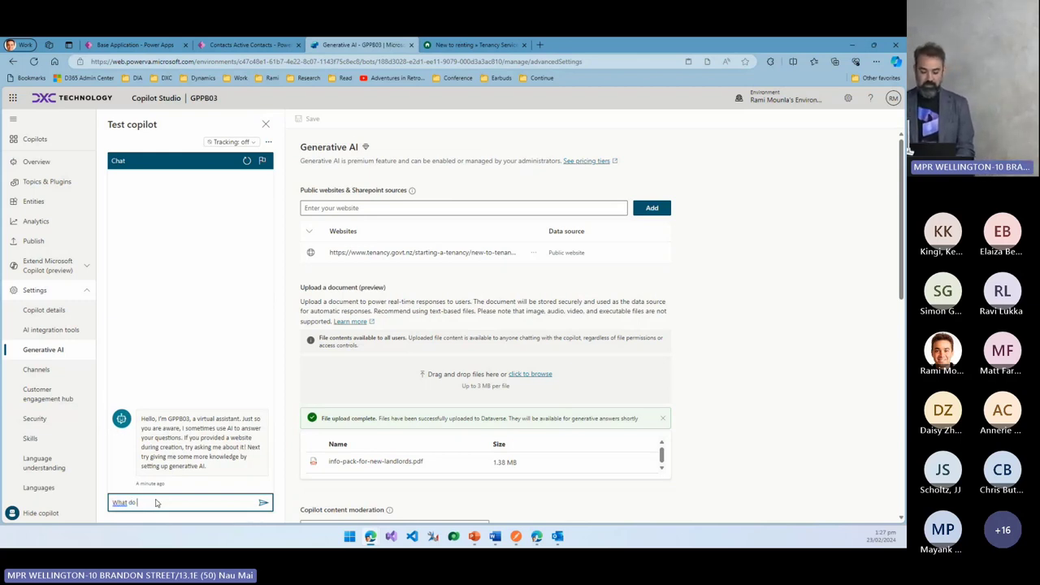
pyautogui.write(' I need to')
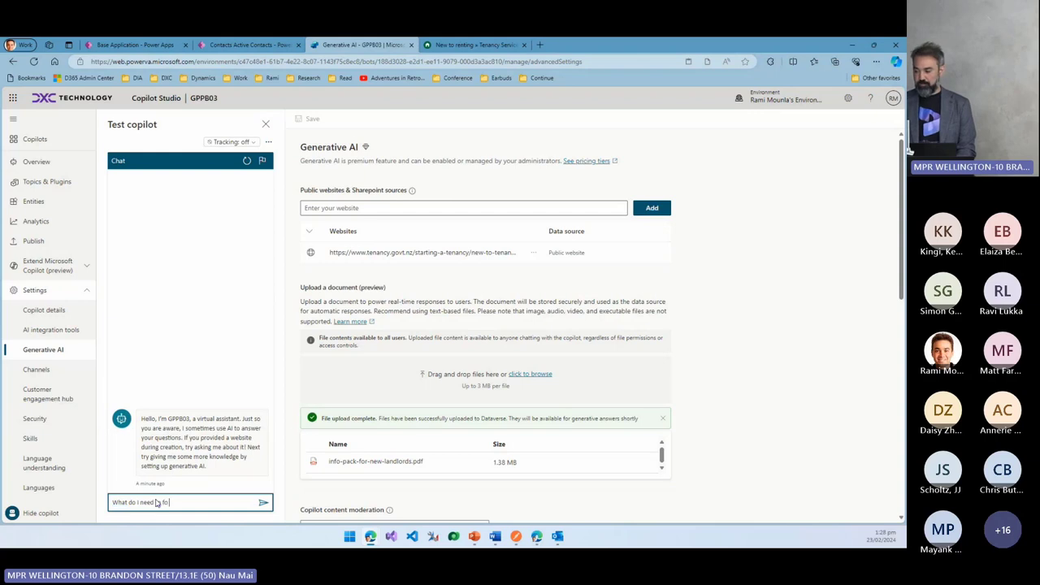
pyautogui.write(' dof')
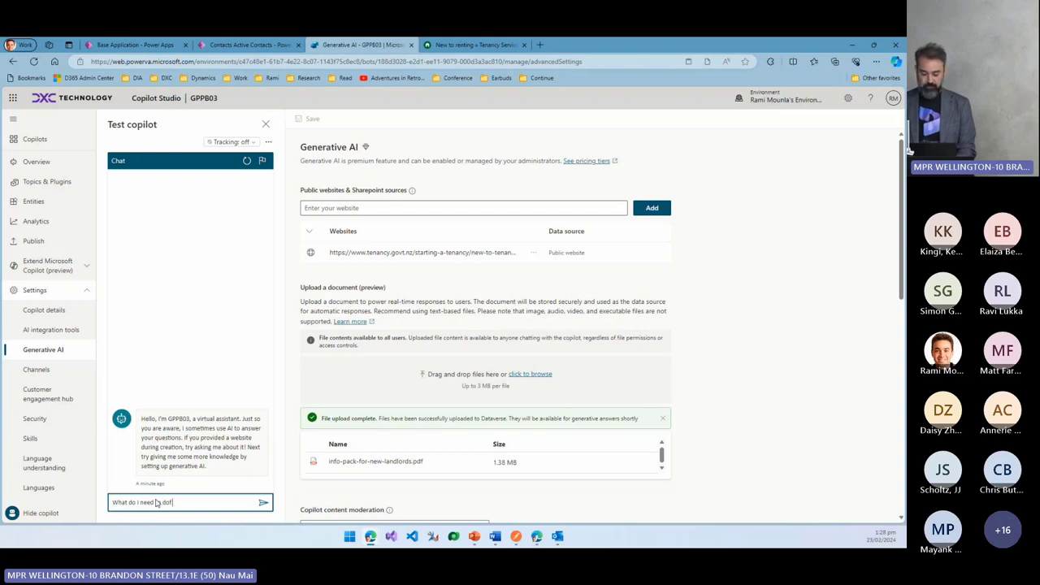
pyautogui.write(' ro a new tenancy')
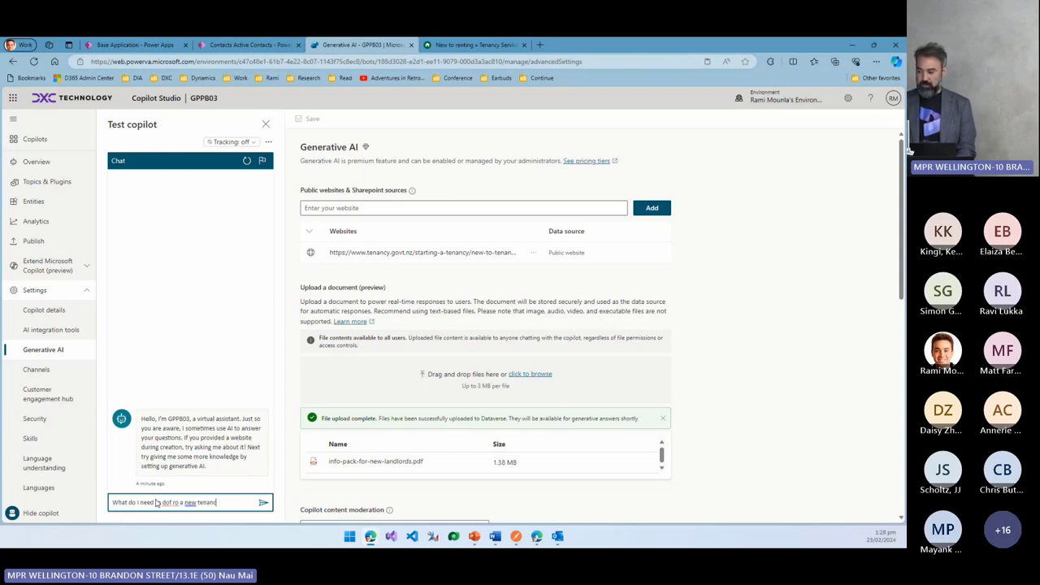
pyautogui.press('Return')
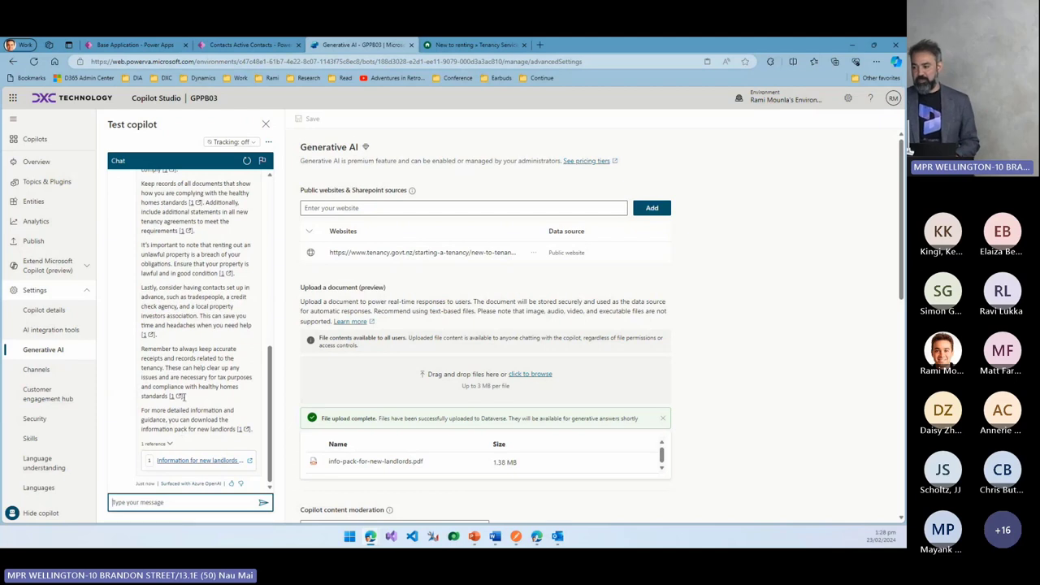
# Read the chat answer from its beginning, open its first cited source, and return to the copilot.
pyautogui.scroll(10, 185, 398)
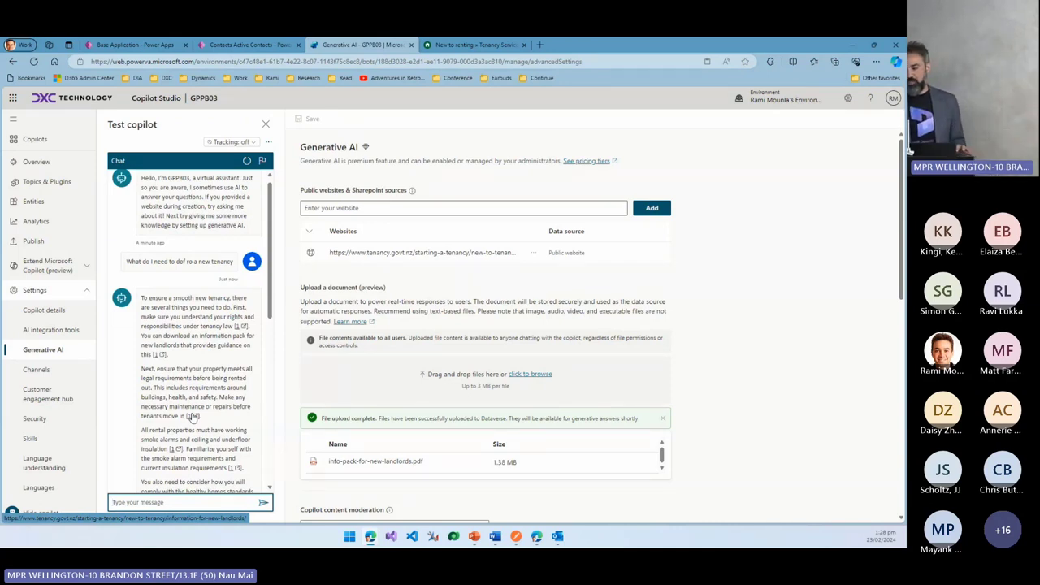
pyautogui.click(241, 326)
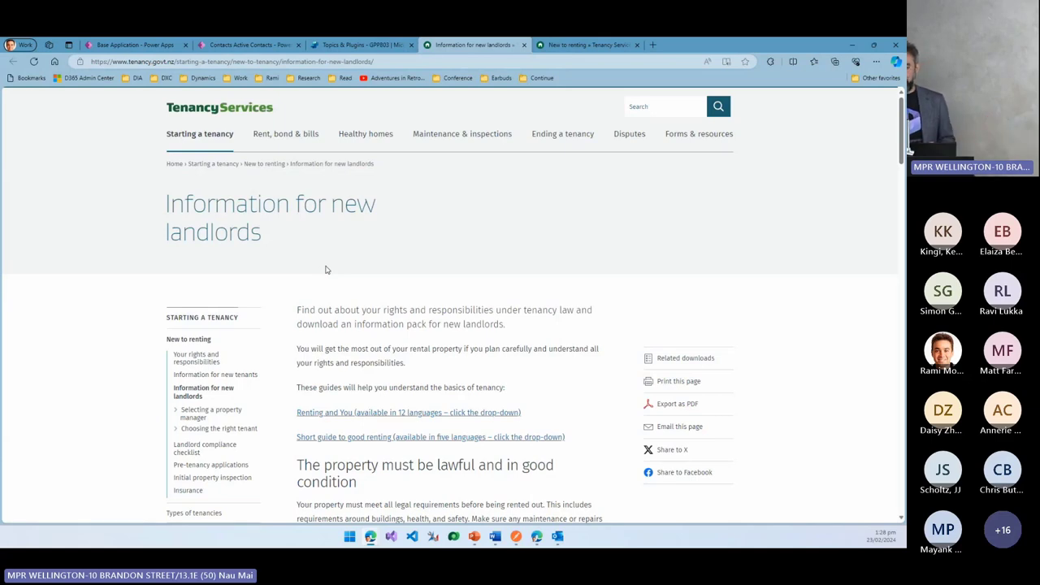
pyautogui.click(347, 40)
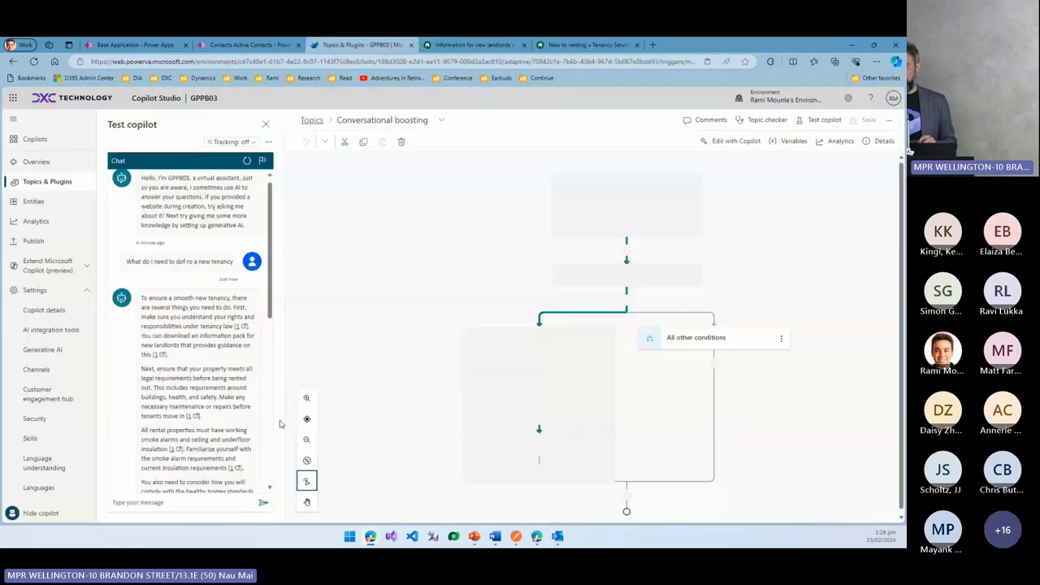
# Finish reading the answer, restart the test chat and ask "What do I need to do before I rent my property".
pyautogui.scroll(-10, 211, 406)
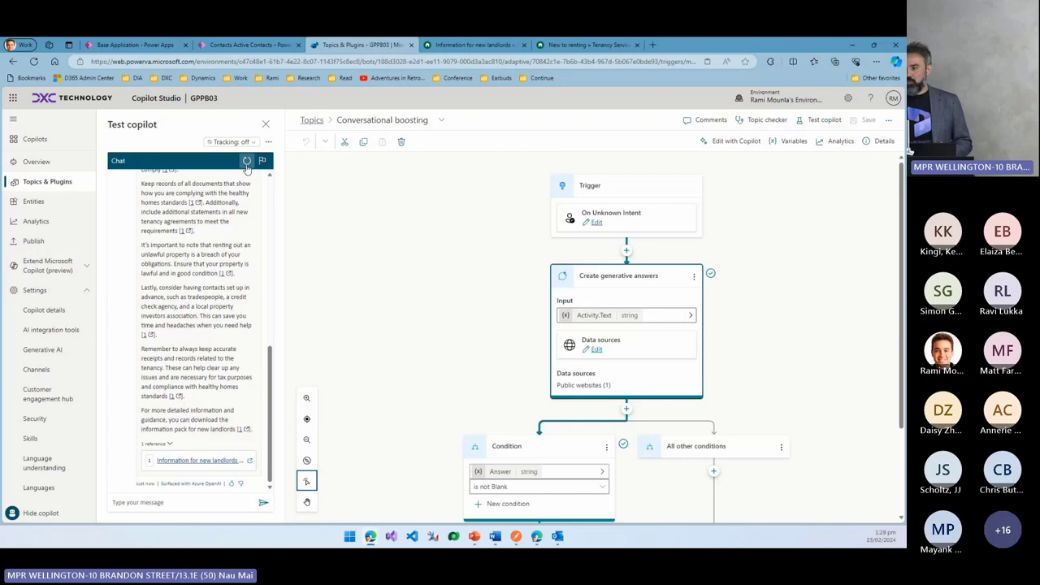
pyautogui.click(247, 162)
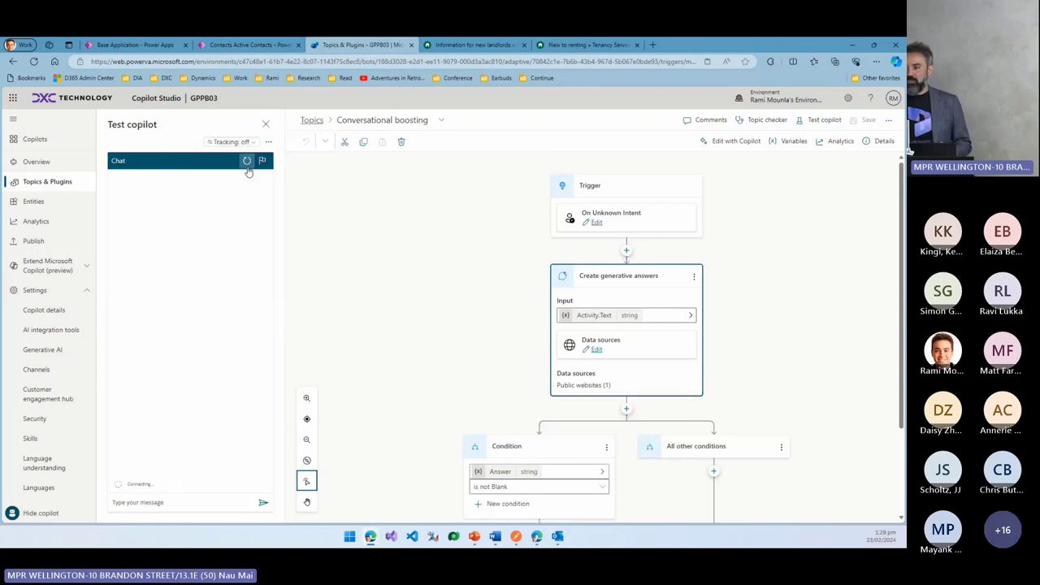
pyautogui.click(178, 502)
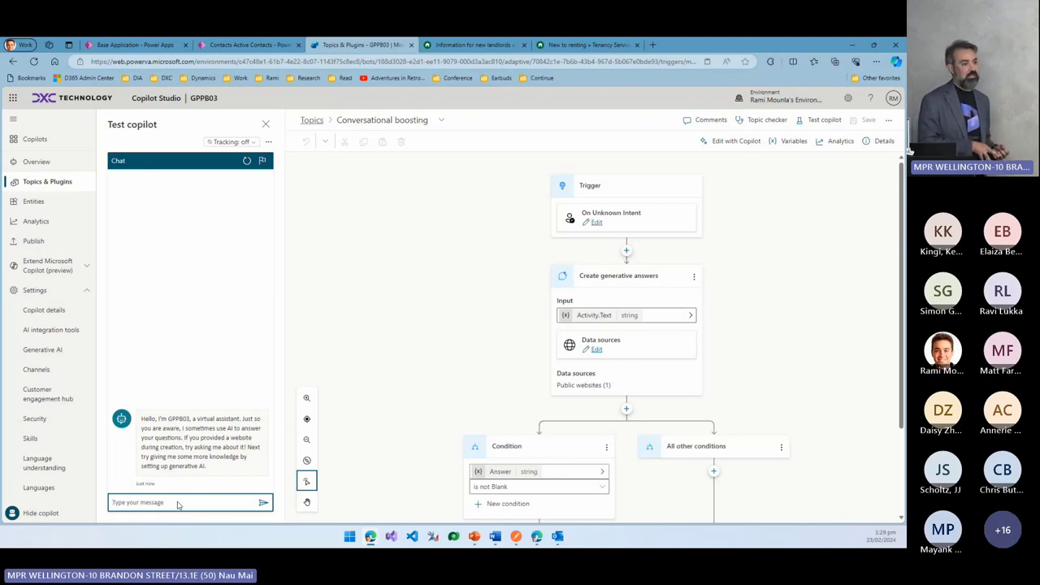
pyautogui.write('W')
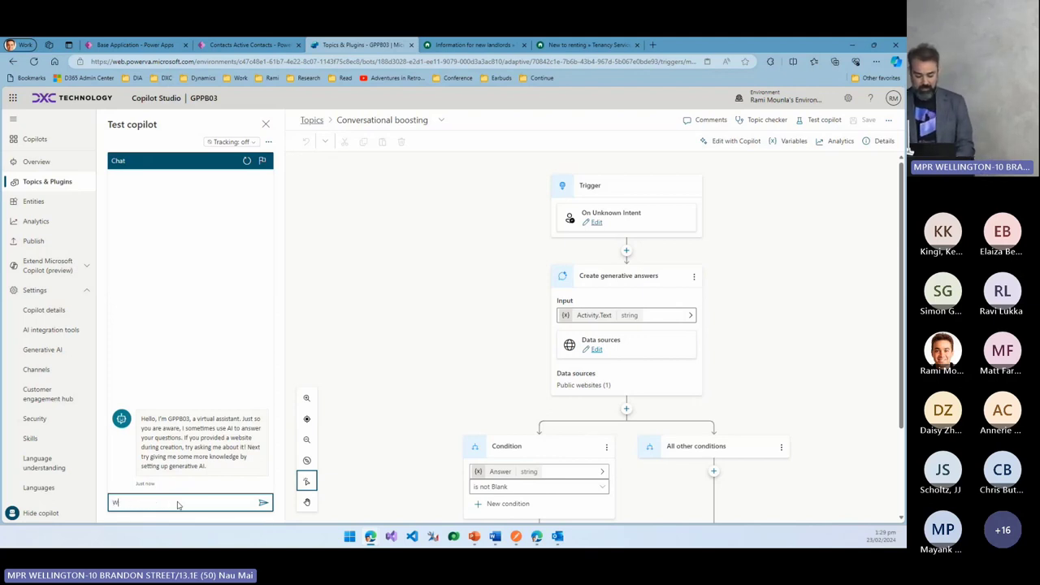
pyautogui.write('hat do I need to')
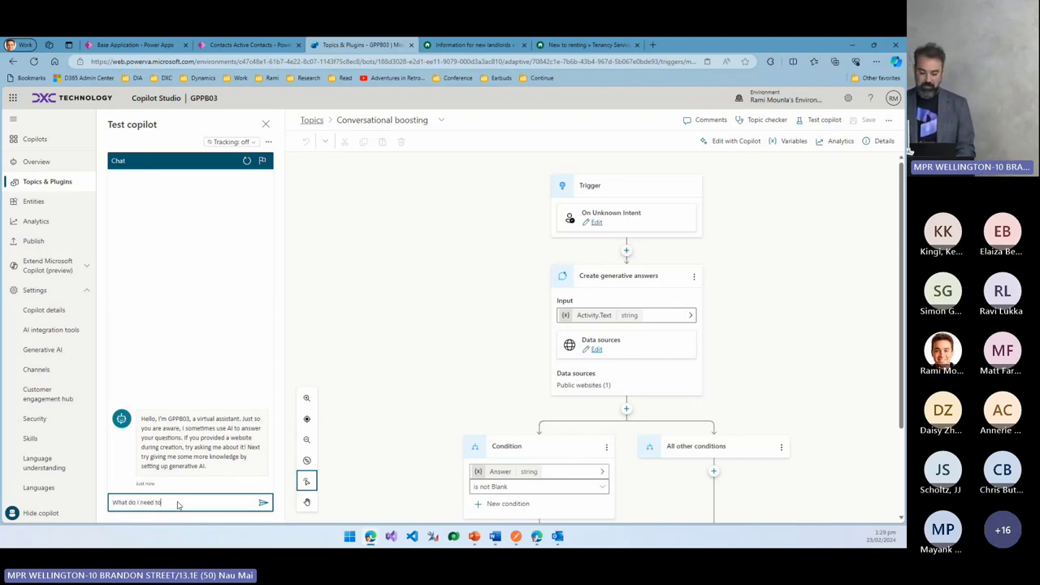
pyautogui.write(' do before ')
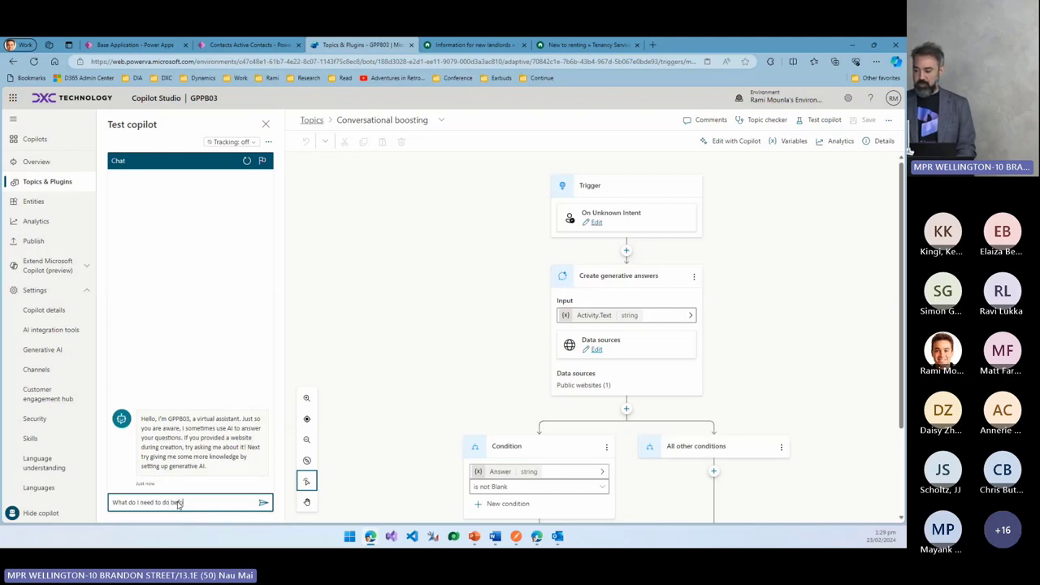
pyautogui.write('I rent ')
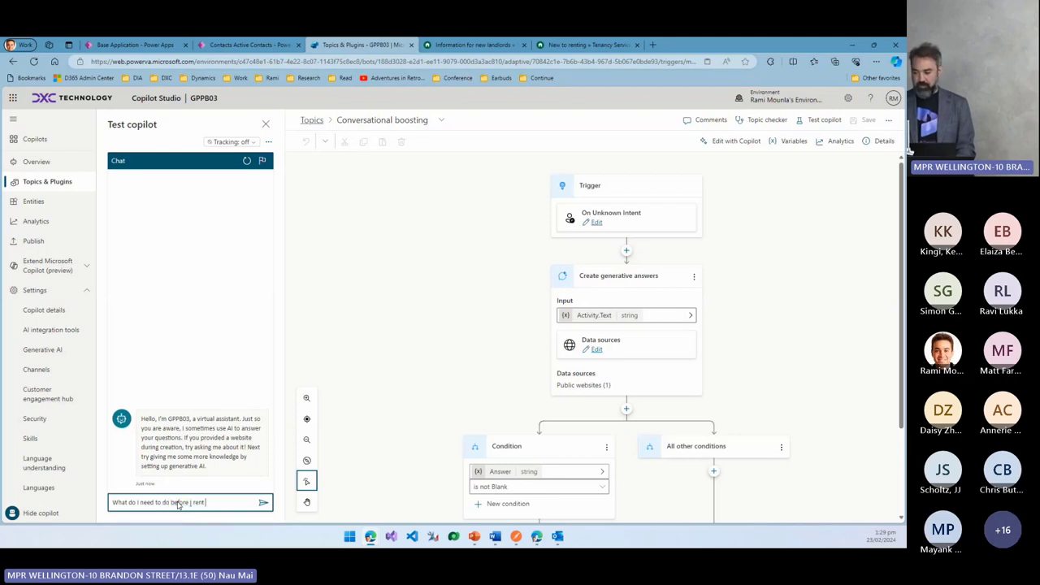
pyautogui.write('my property')
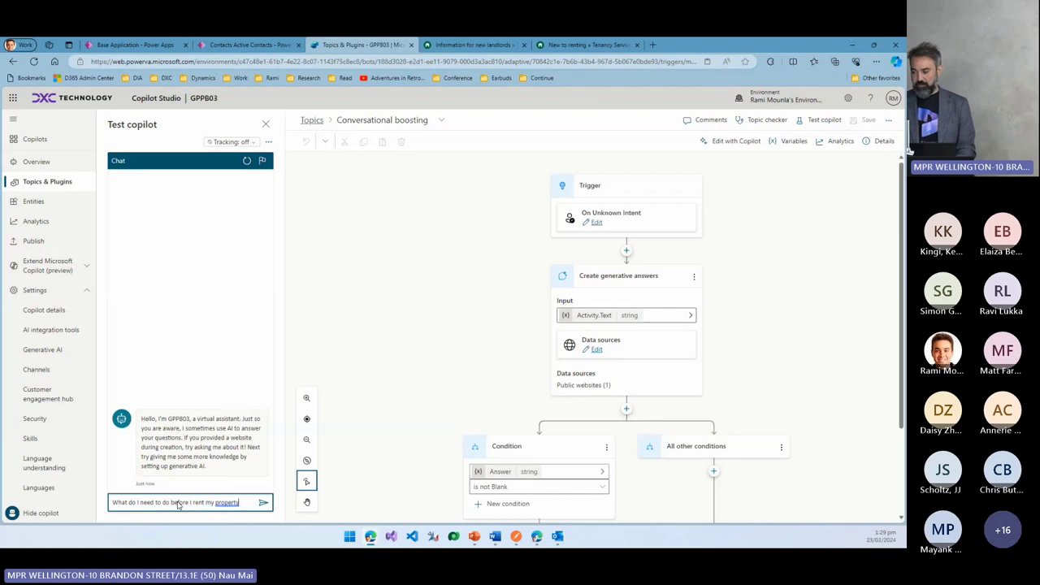
pyautogui.press('Return')
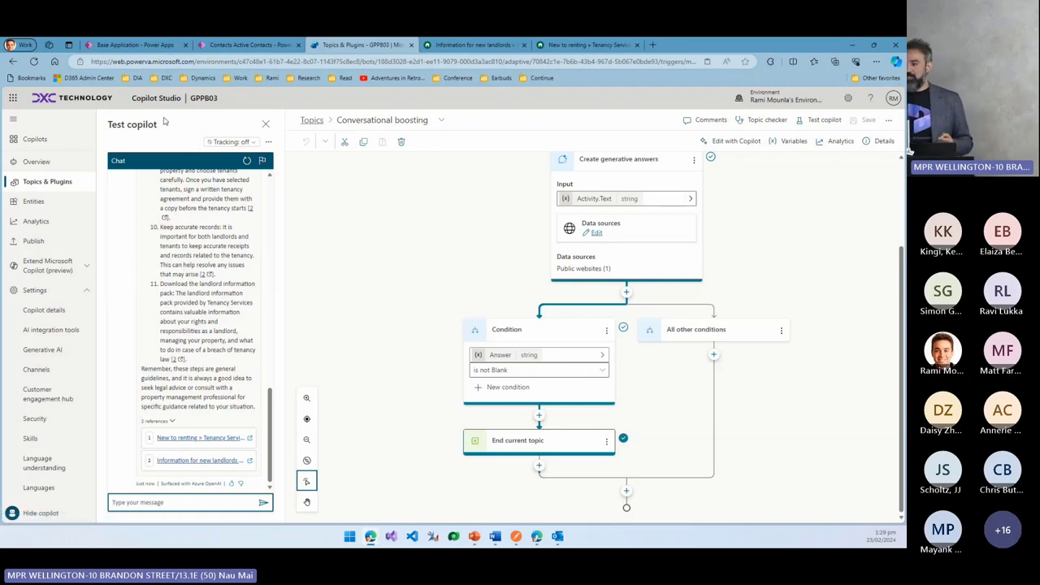
# Open the GPPB01 copilot, check the website and document sources in its Generative AI settings, and return to its overview.
pyautogui.click(71, 142)
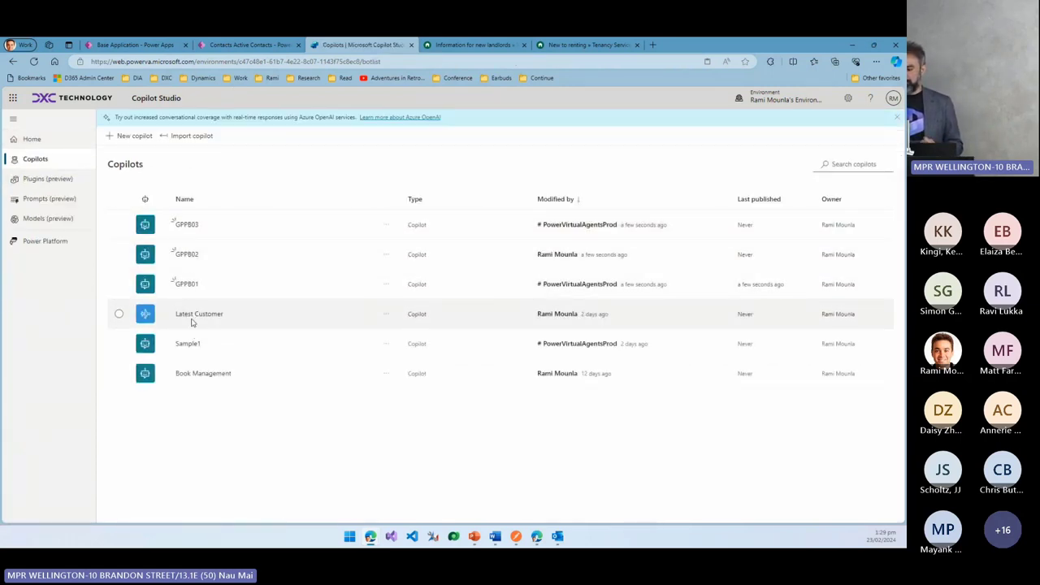
pyautogui.click(186, 285)
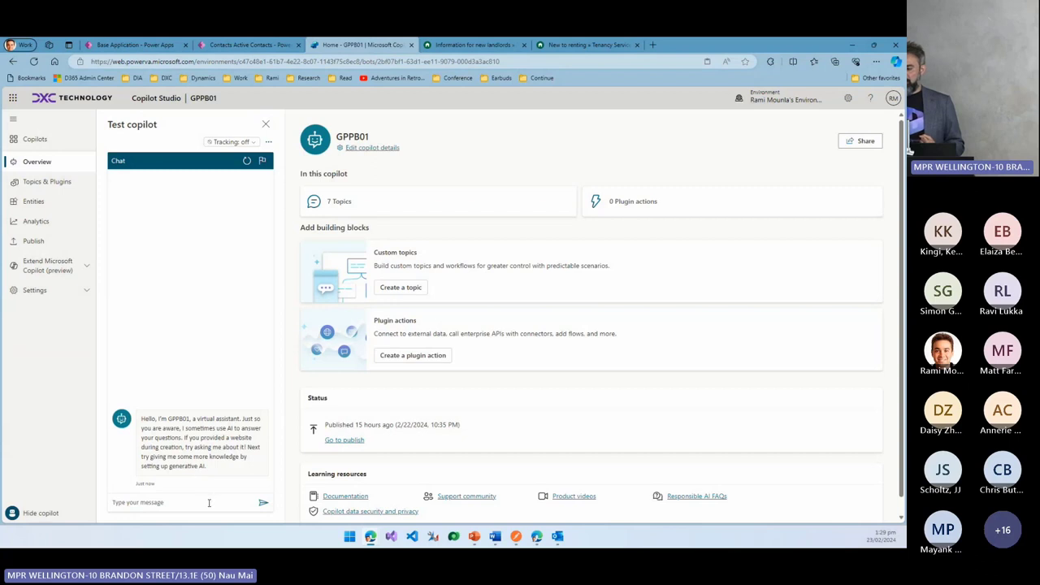
pyautogui.click(54, 291)
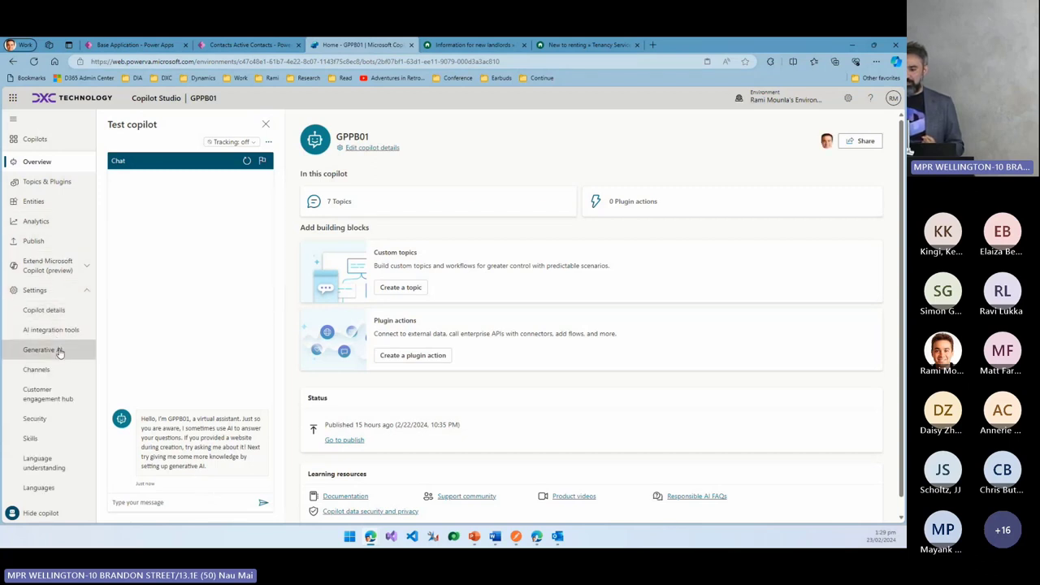
pyautogui.click(63, 351)
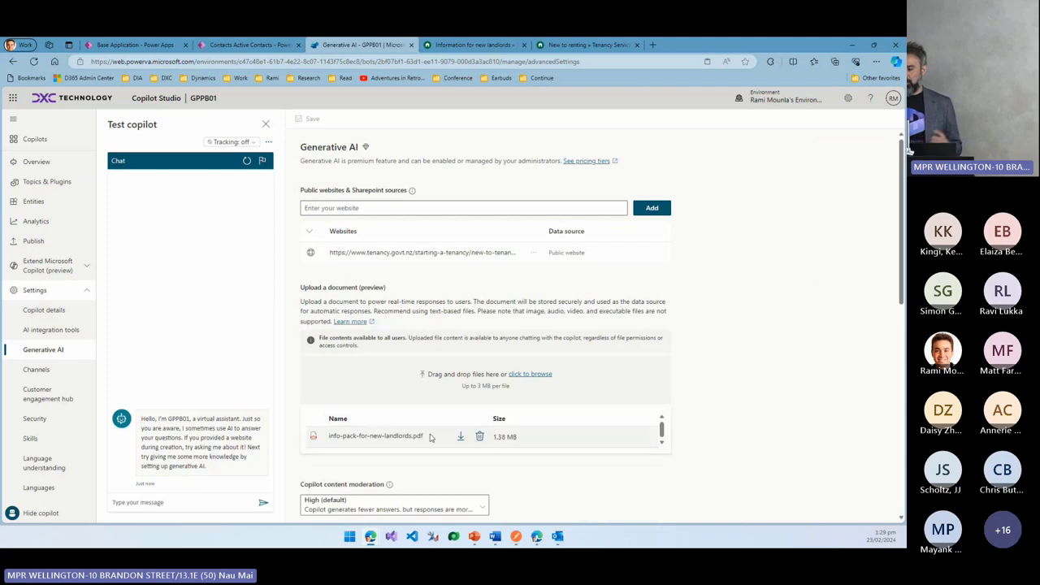
pyautogui.click(35, 163)
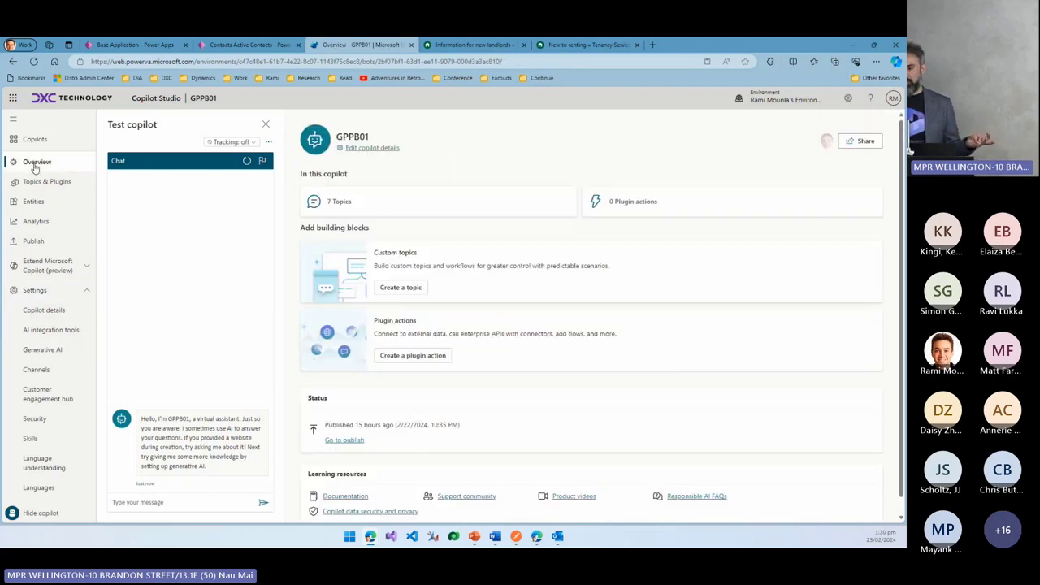
# Ask GPPB01 in the test chat "What Do I need to do before I rent my property".
pyautogui.click(180, 507)
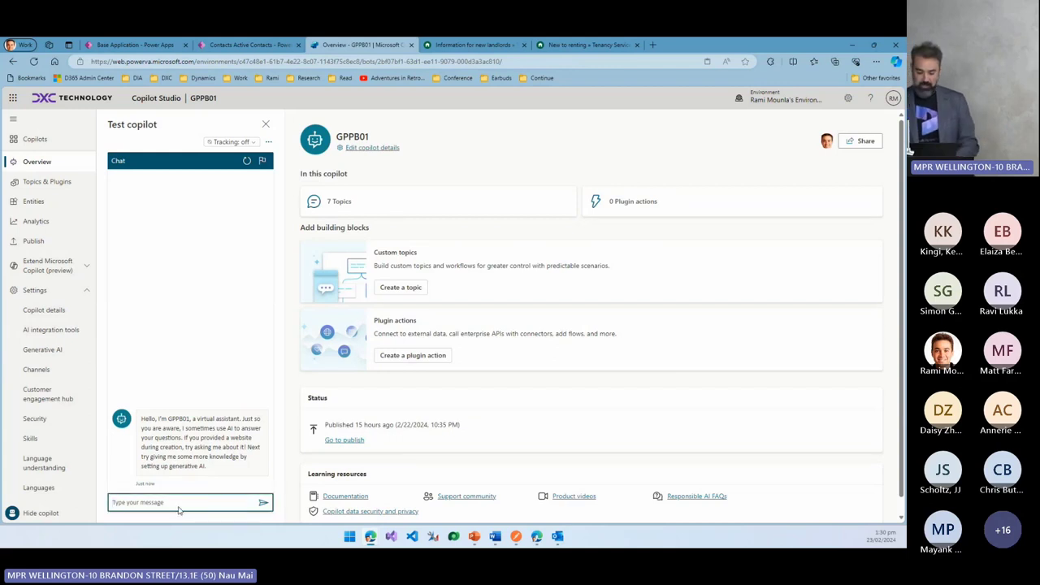
pyautogui.write('What Do I ')
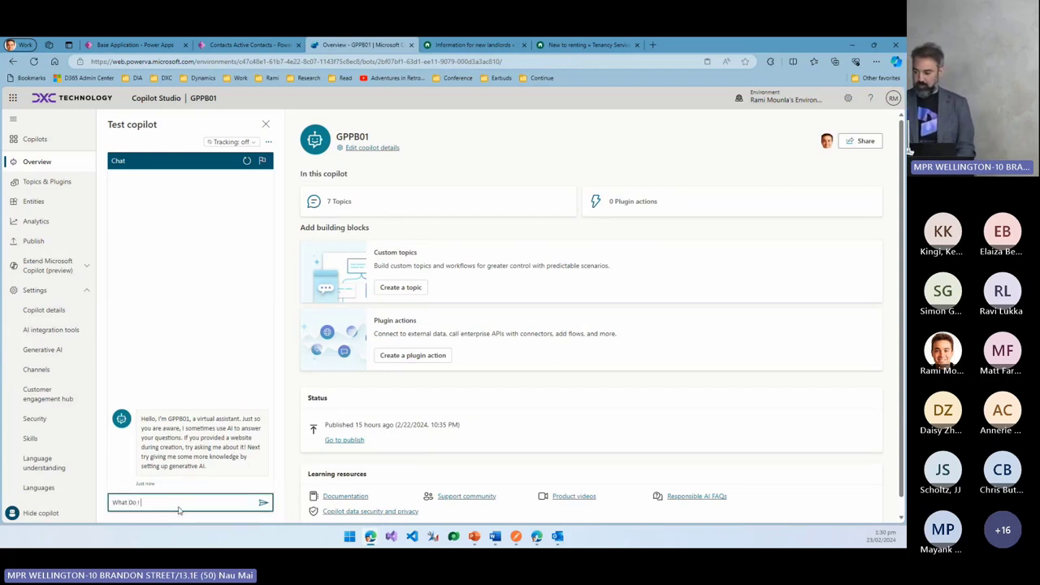
pyautogui.write('need to do bef')
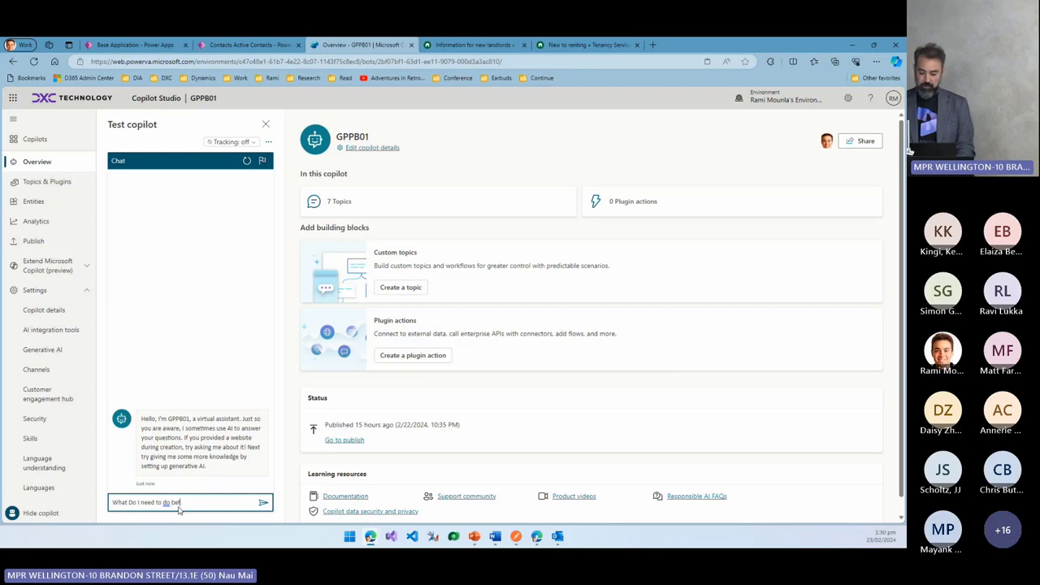
pyautogui.write('ore I rent my pe')
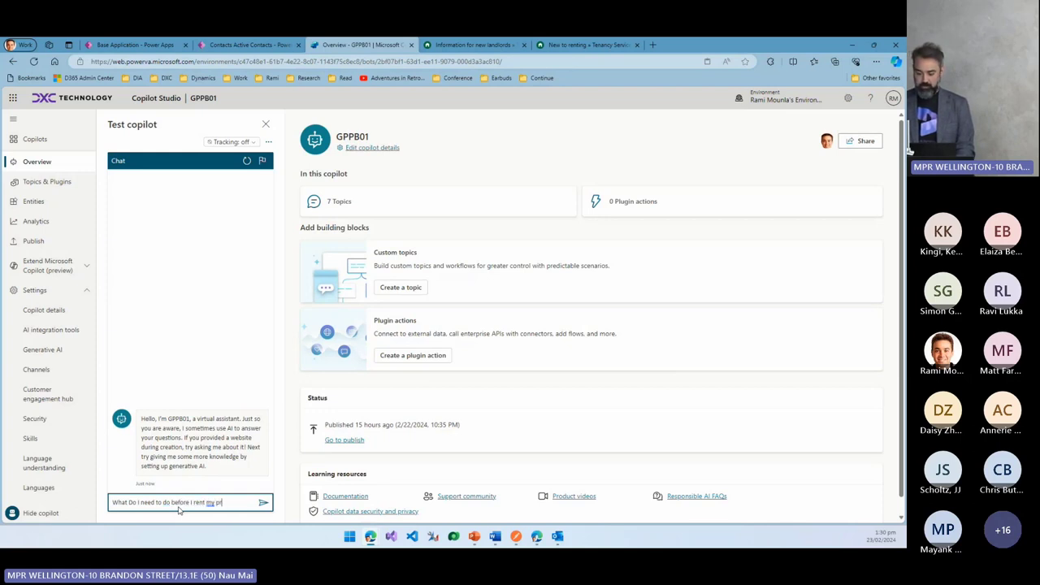
pyautogui.write('operty')
pyautogui.press('Return')
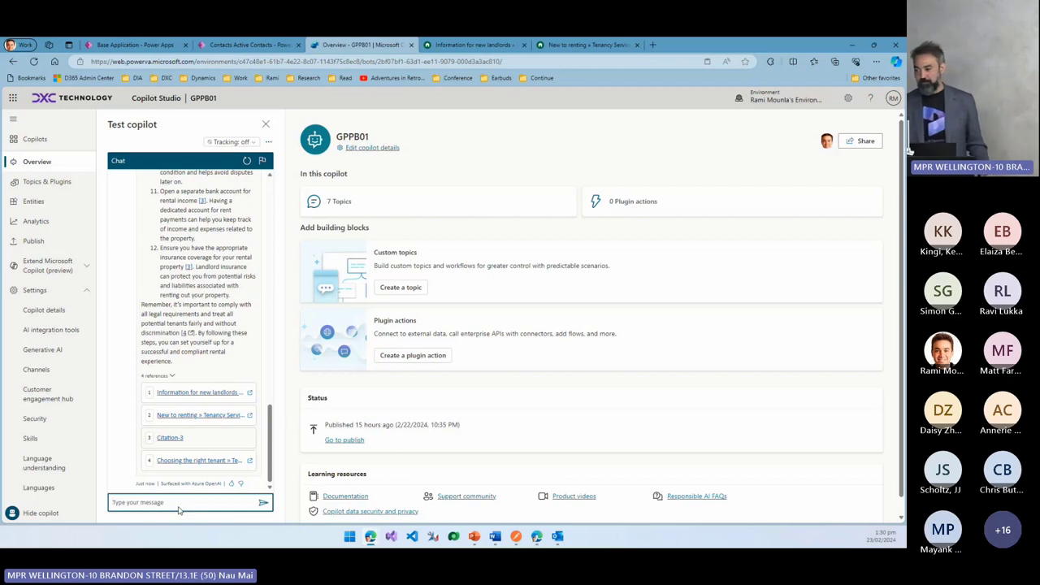
# Open the answer's Citation-3 reference, read the source text from the uploaded document, and close it.
pyautogui.click(182, 439)
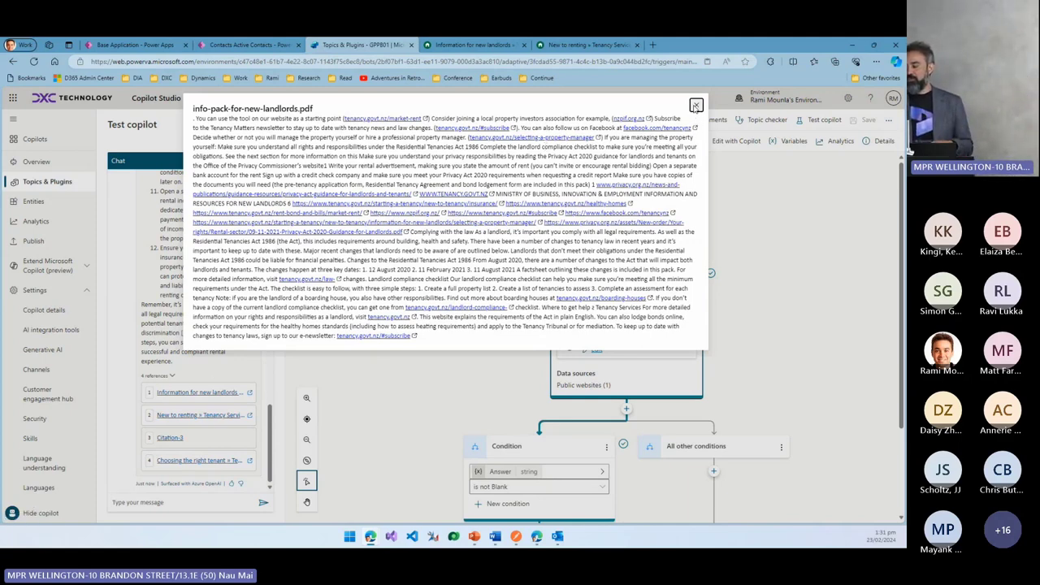
pyautogui.click(696, 106)
pyautogui.scroll(-1, 679, 244)
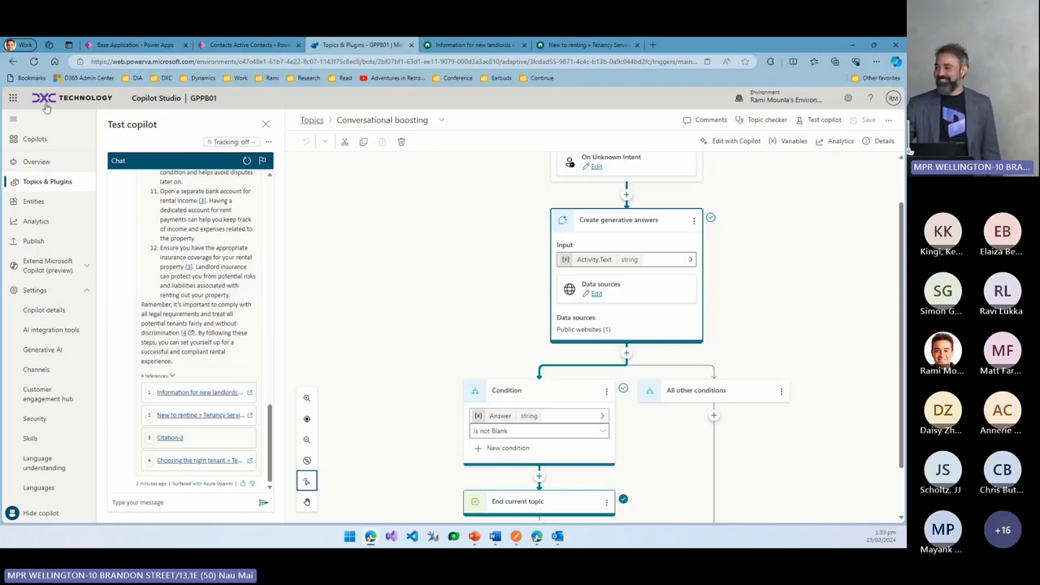
# Switch to the GPPB03 copilot and open its list of topics and plugins.
pyautogui.click(32, 140)
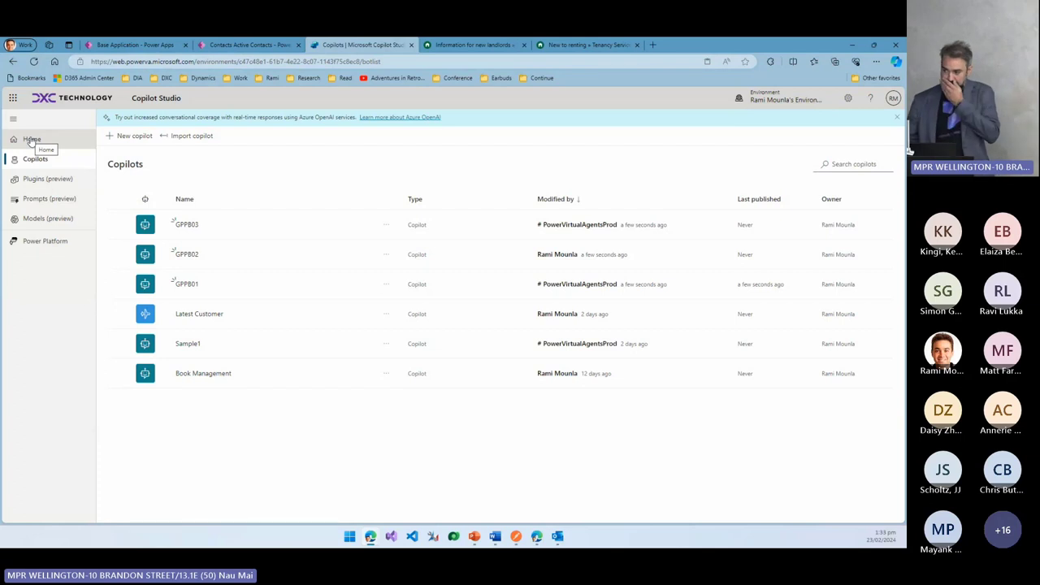
pyautogui.click(186, 231)
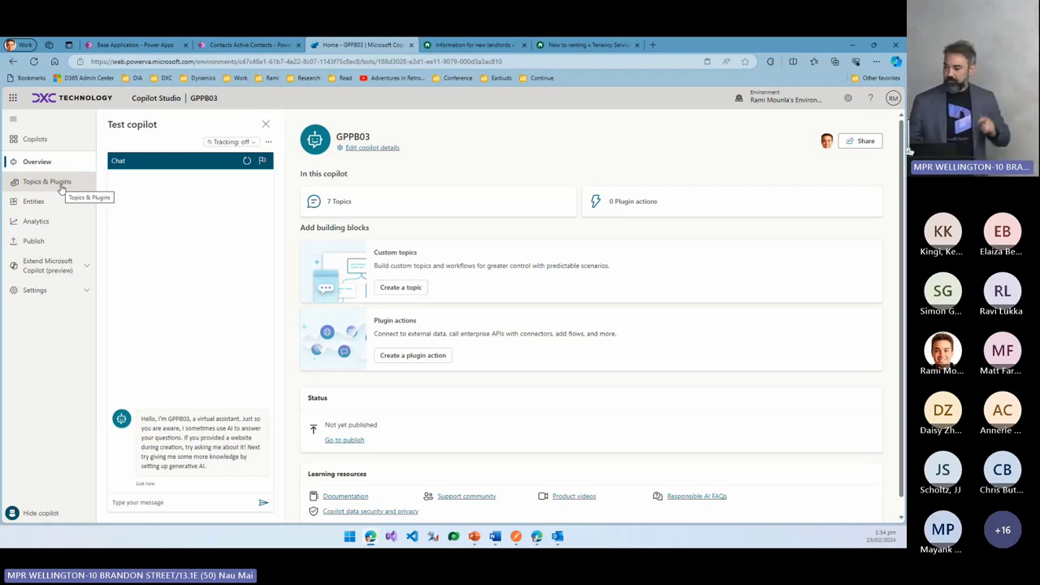
pyautogui.click(73, 289)
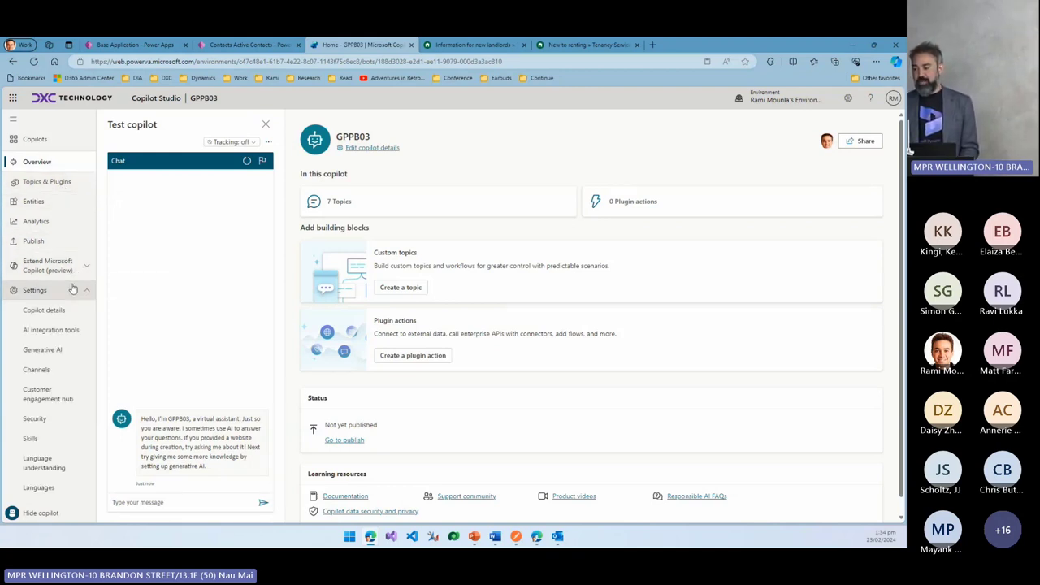
pyautogui.click(49, 182)
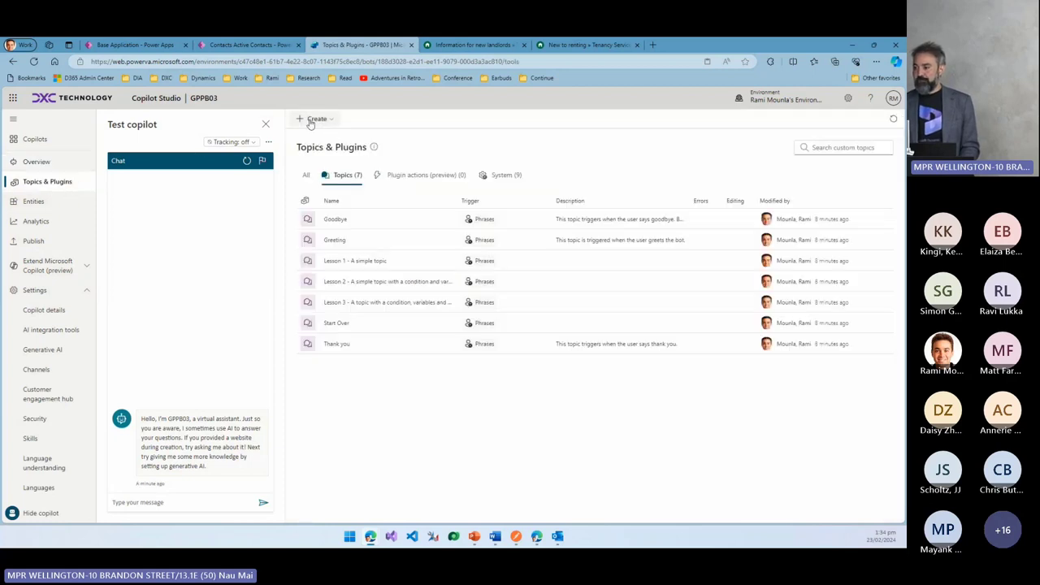
# Look at the actions available for a new plugin action and close the dialog without adding one.
pyautogui.click(329, 118)
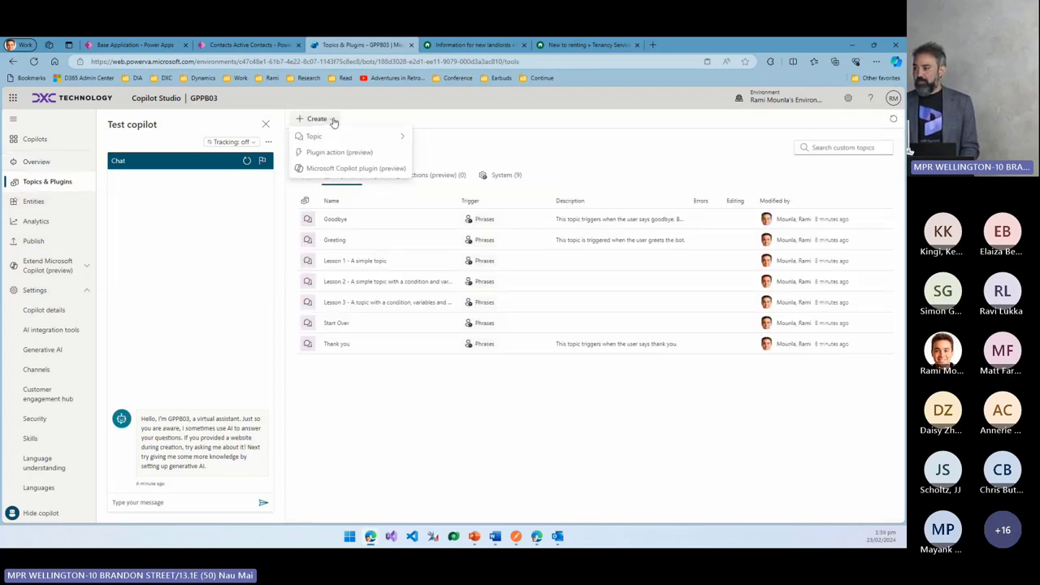
pyautogui.click(371, 153)
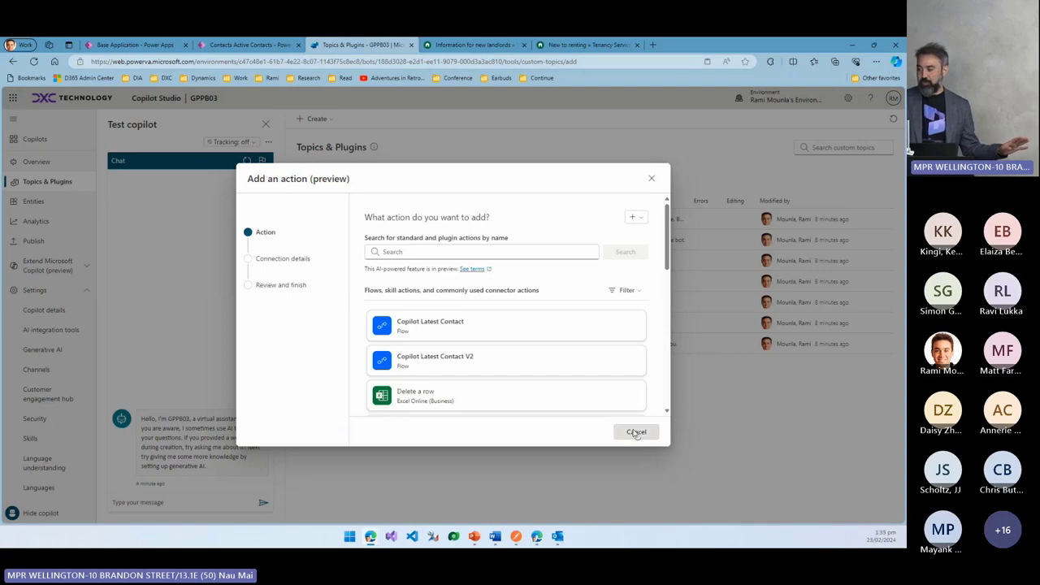
pyautogui.click(635, 430)
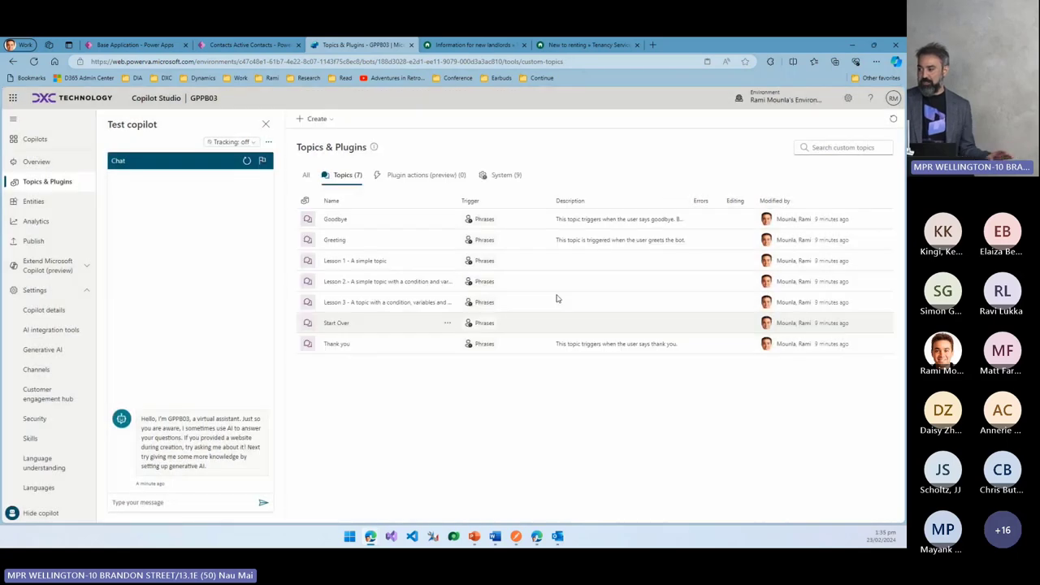
# Start a new Microsoft Copilot conversational plugin in GPPB03.
pyautogui.click(320, 119)
pyautogui.click(363, 169)
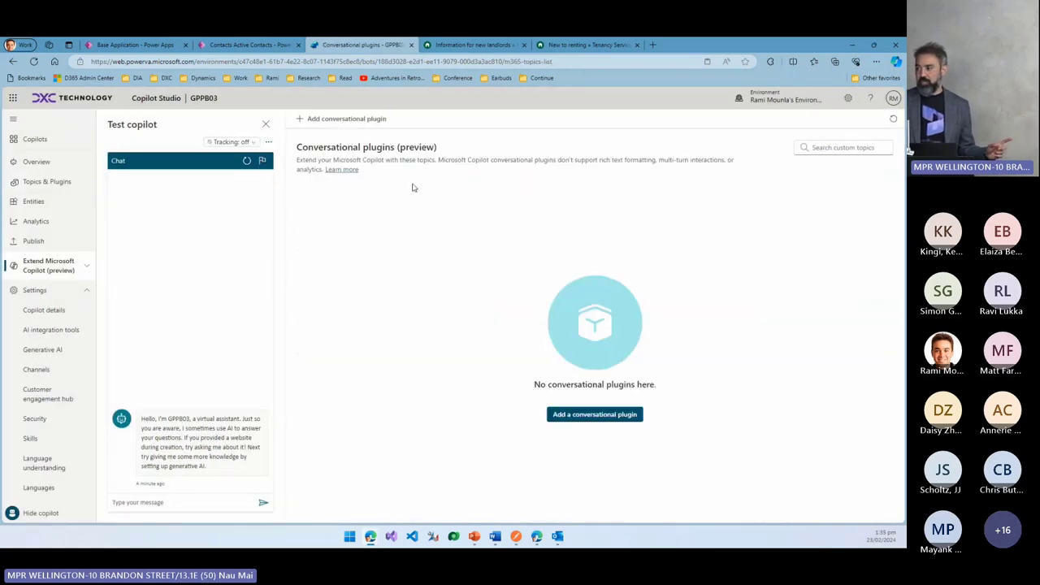
pyautogui.click(586, 421)
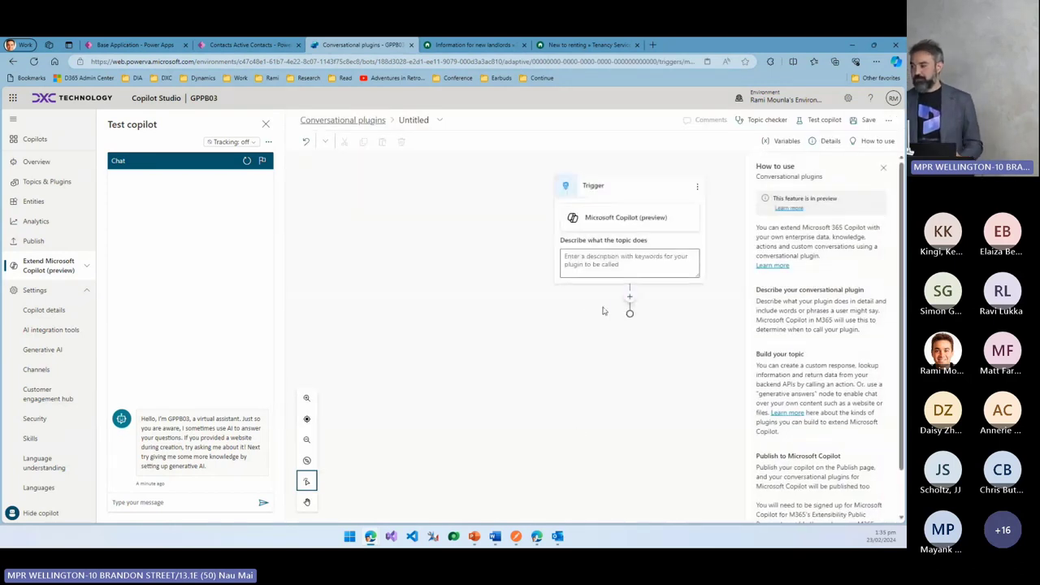
# Describe the topic as "Who is the latest contact", "Get me the latest contact from dataverse" and "Who did we last add as a customer".
pyautogui.click(618, 258)
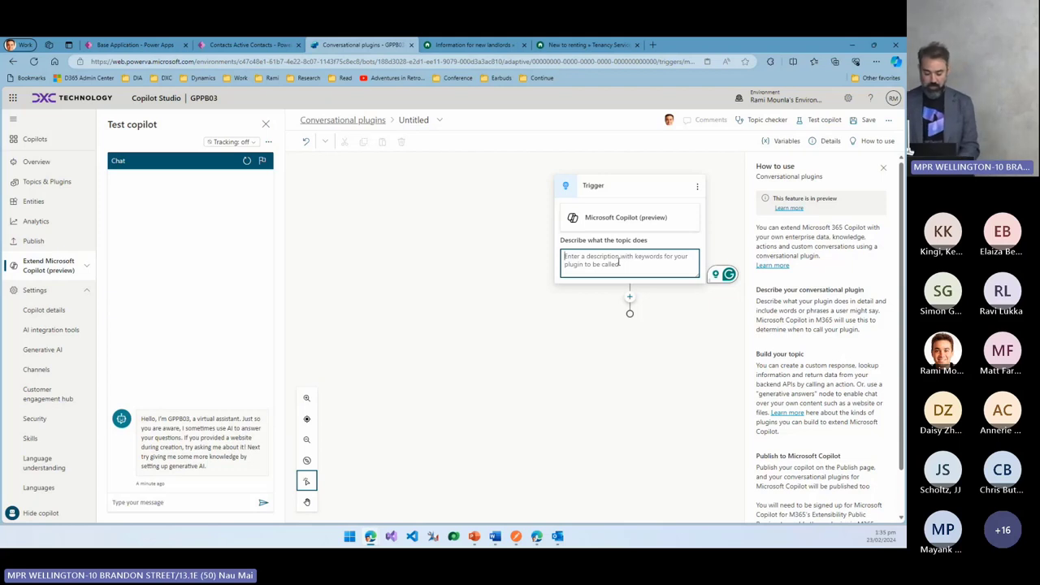
pyautogui.write('Who is the lates')
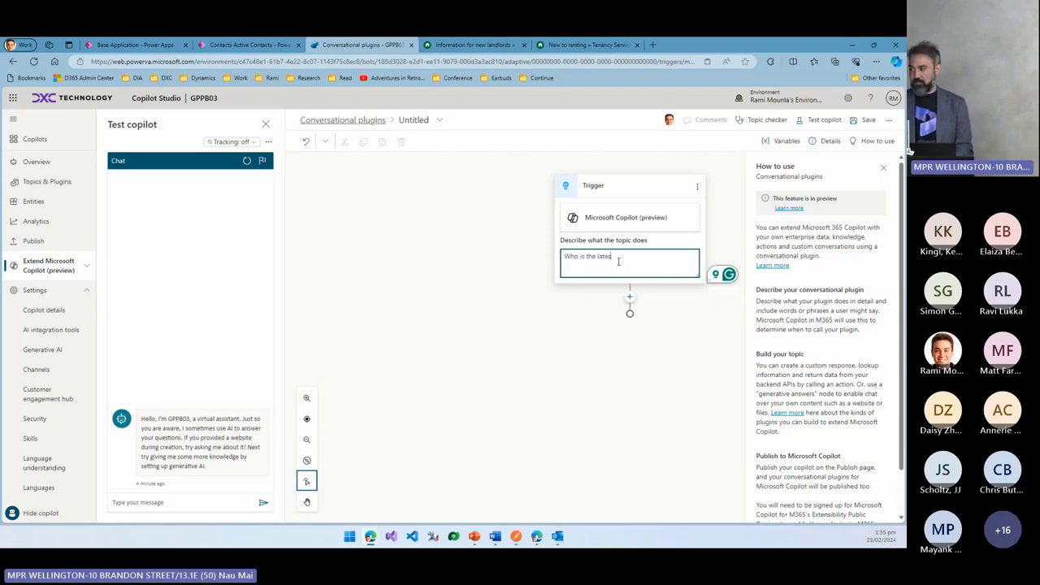
pyautogui.write('t contact')
pyautogui.press('Return')
pyautogui.write('Get')
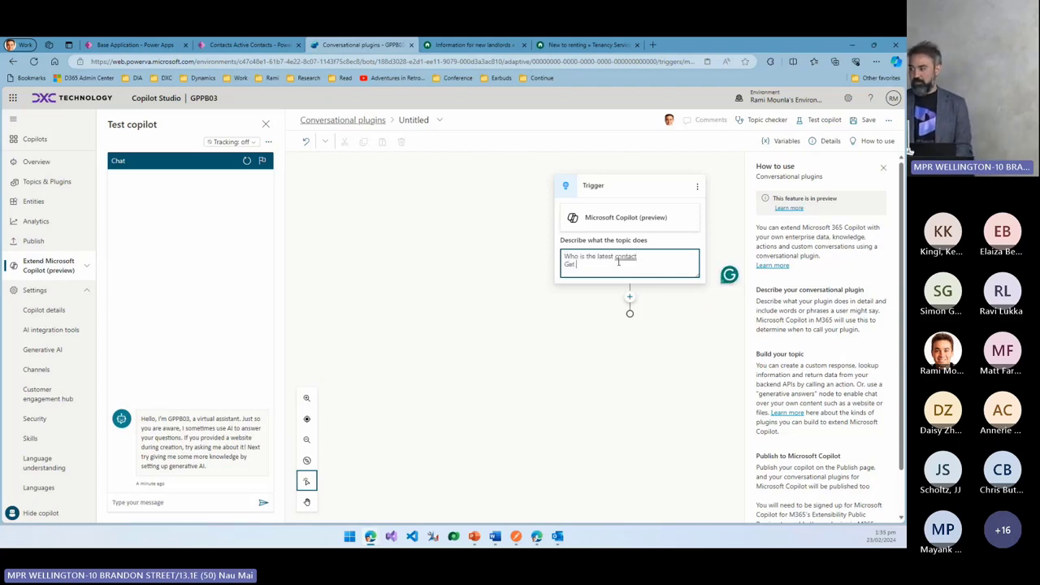
pyautogui.write(' me the latest contact from datave')
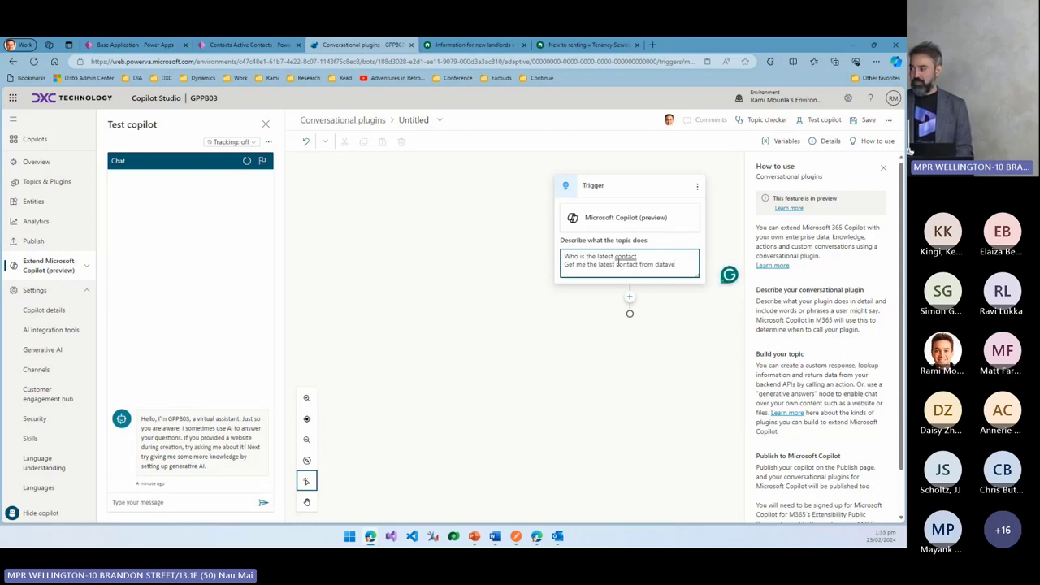
pyautogui.write('rse')
pyautogui.press('Return')
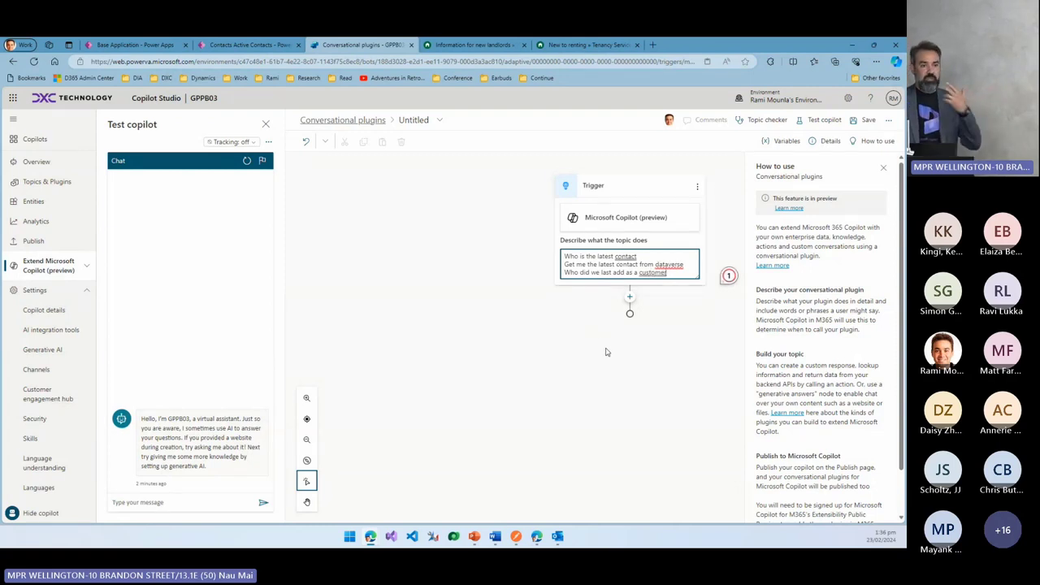
# Add the Copilot Latest Contact flow as an action directly after the topic's trigger.
pyautogui.click(629, 298)
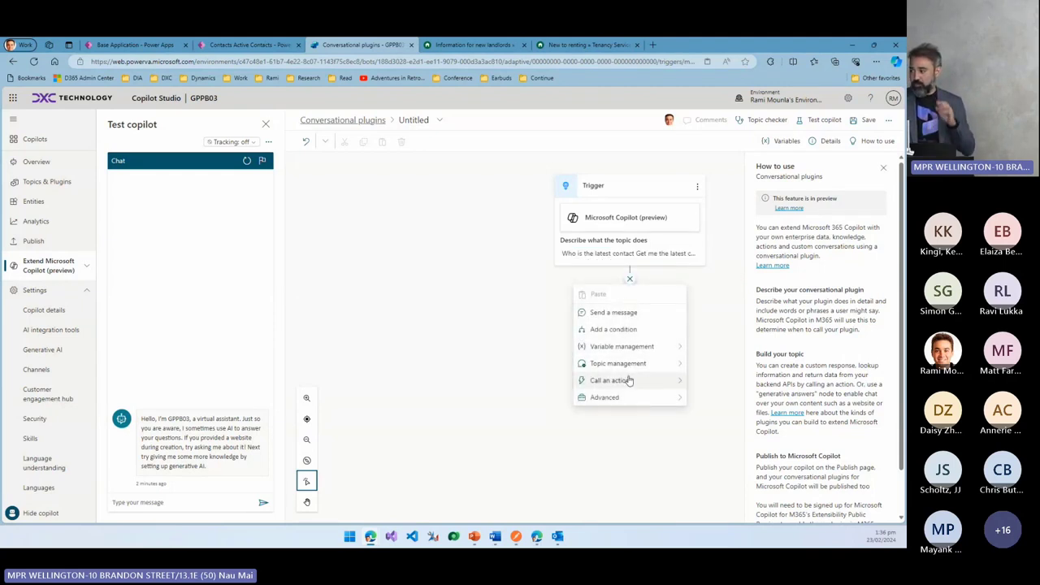
pyautogui.moveTo(626, 396)
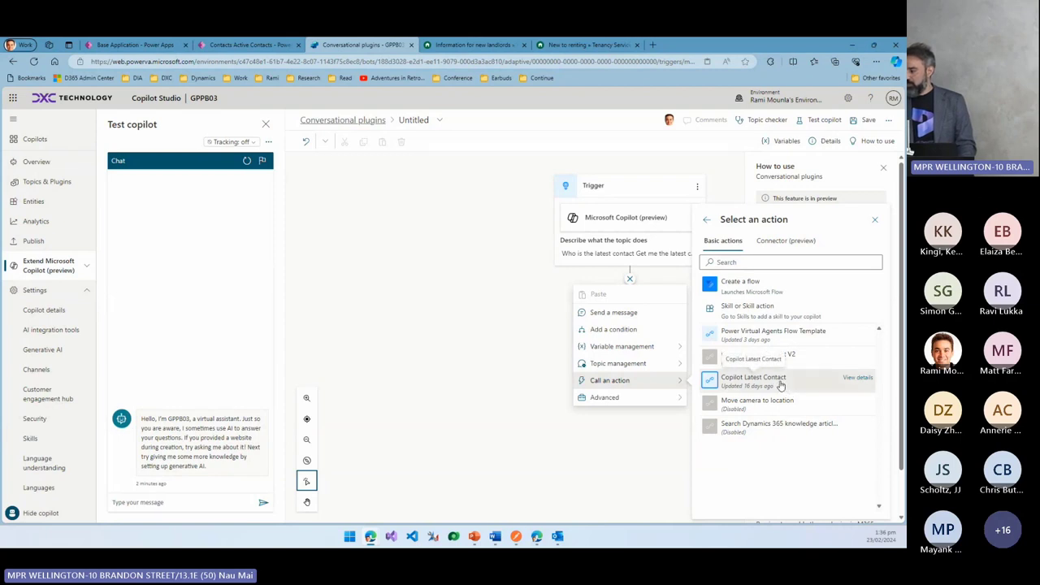
pyautogui.click(781, 386)
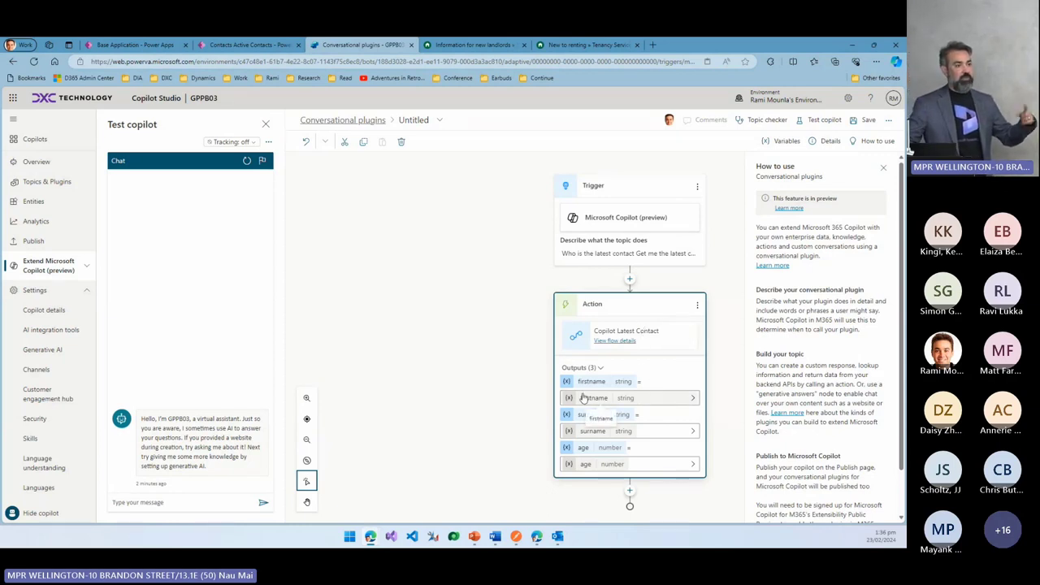
# Add a message after the action reading "The contact is" firstname "aged" age, using the output variables, and save the topic.
pyautogui.click(629, 489)
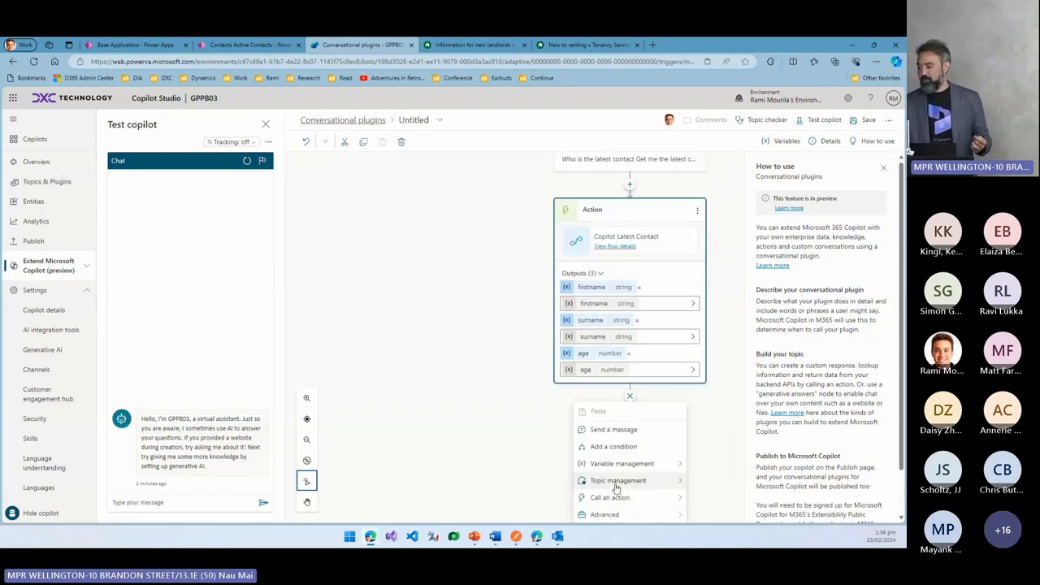
pyautogui.click(609, 430)
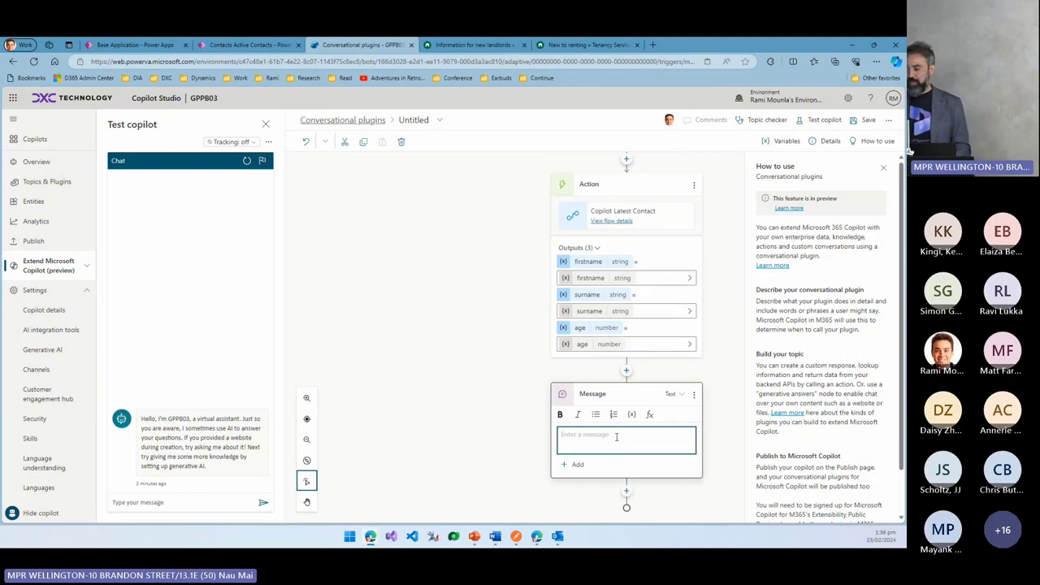
pyautogui.write('The contact is')
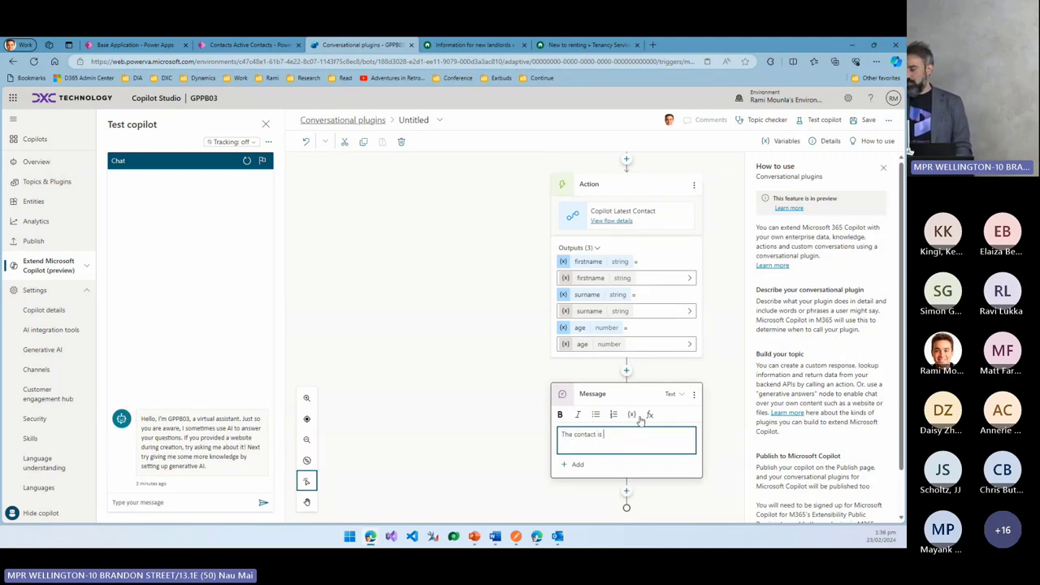
pyautogui.click(634, 416)
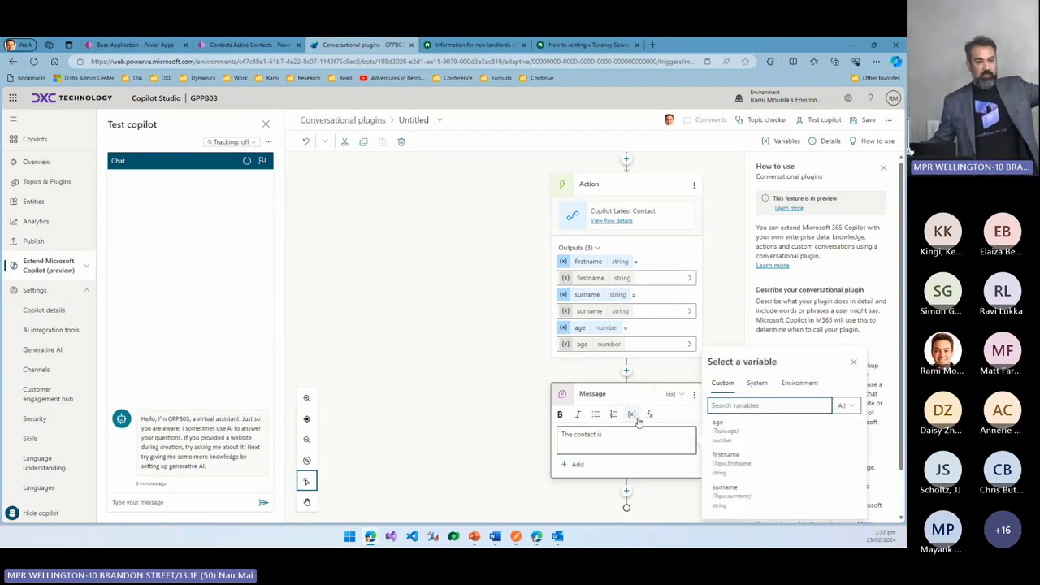
pyautogui.click(763, 463)
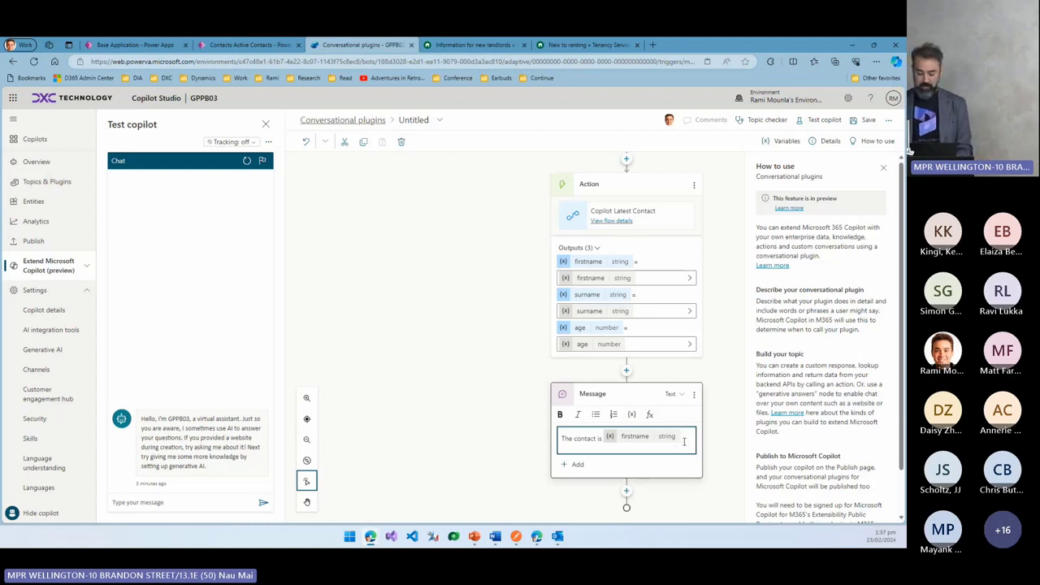
pyautogui.write('aged')
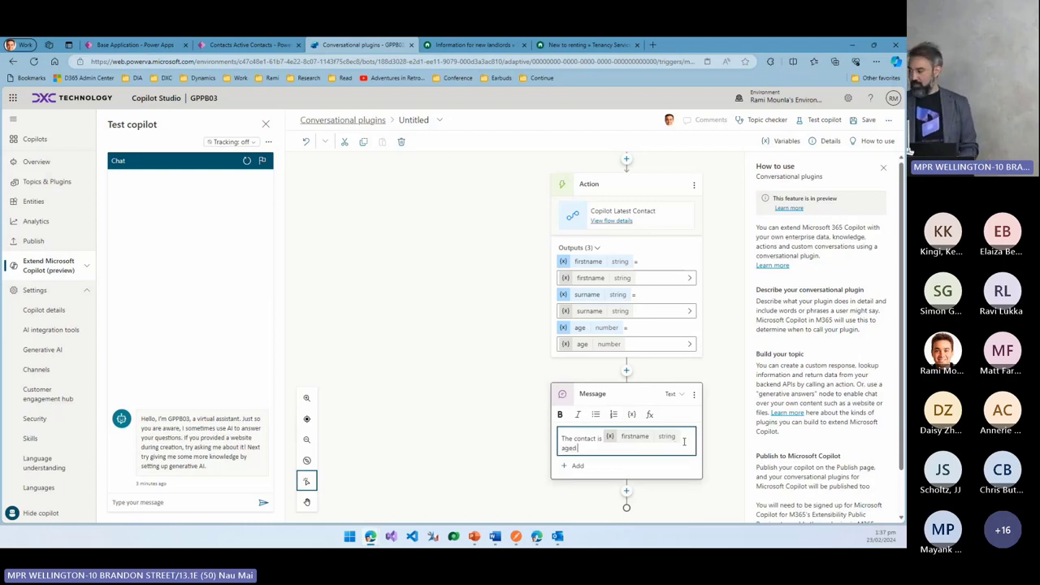
pyautogui.click(632, 416)
pyautogui.click(712, 436)
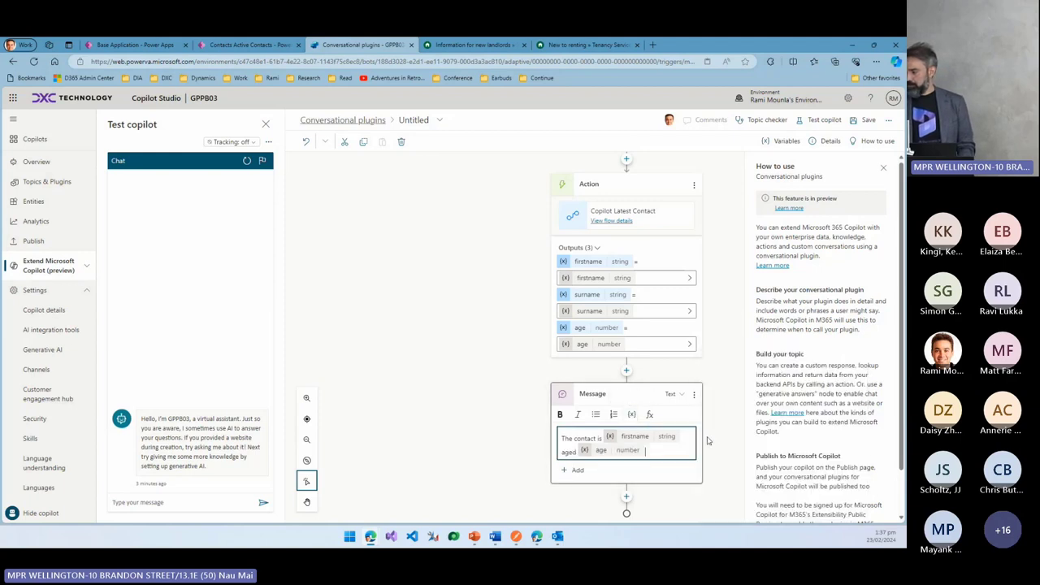
pyautogui.click(867, 121)
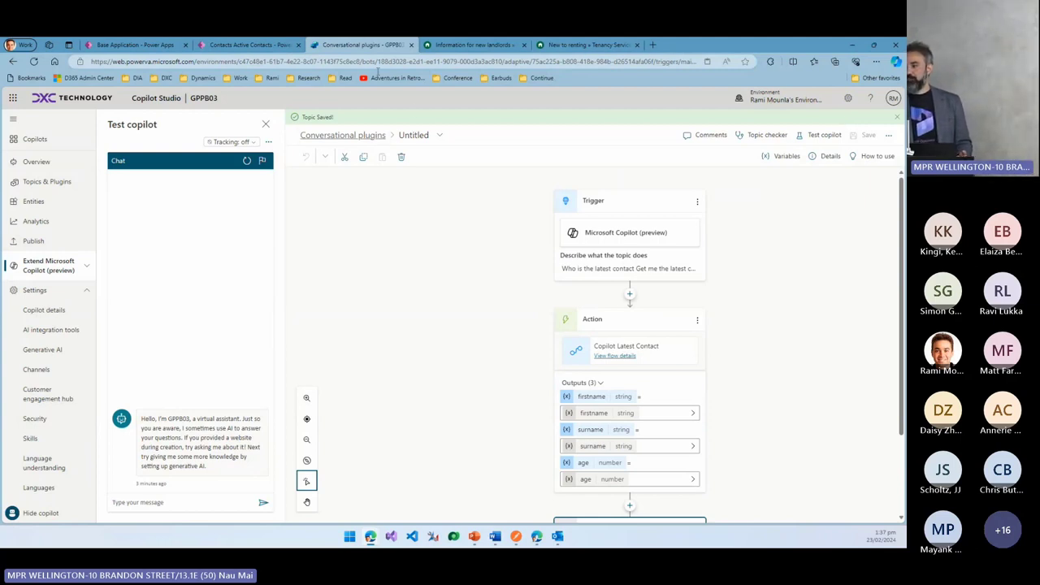
# Restart the GPPB03 test chat and ask "Who is the latest contact".
pyautogui.click(247, 160)
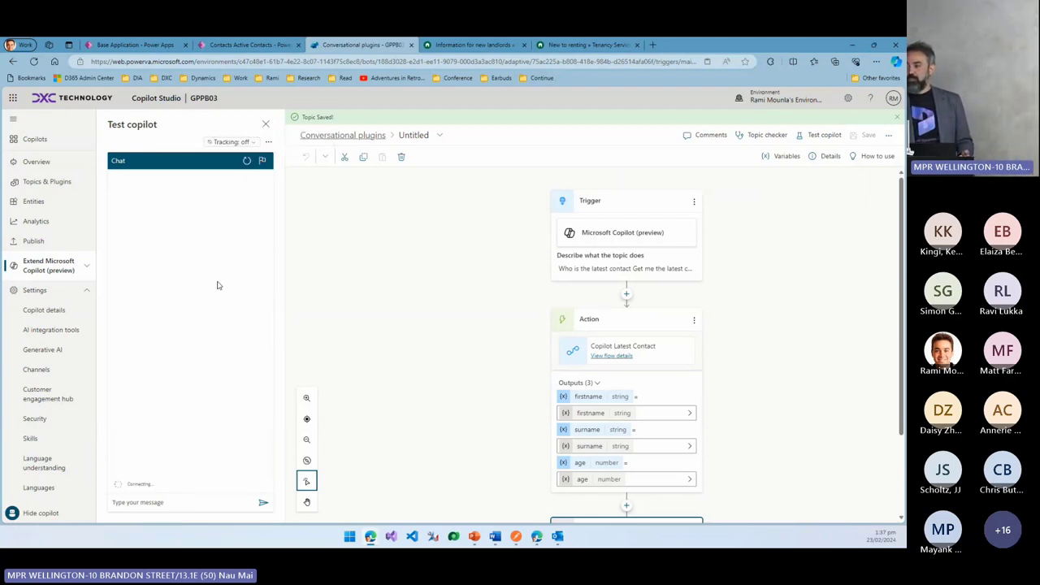
pyautogui.click(204, 503)
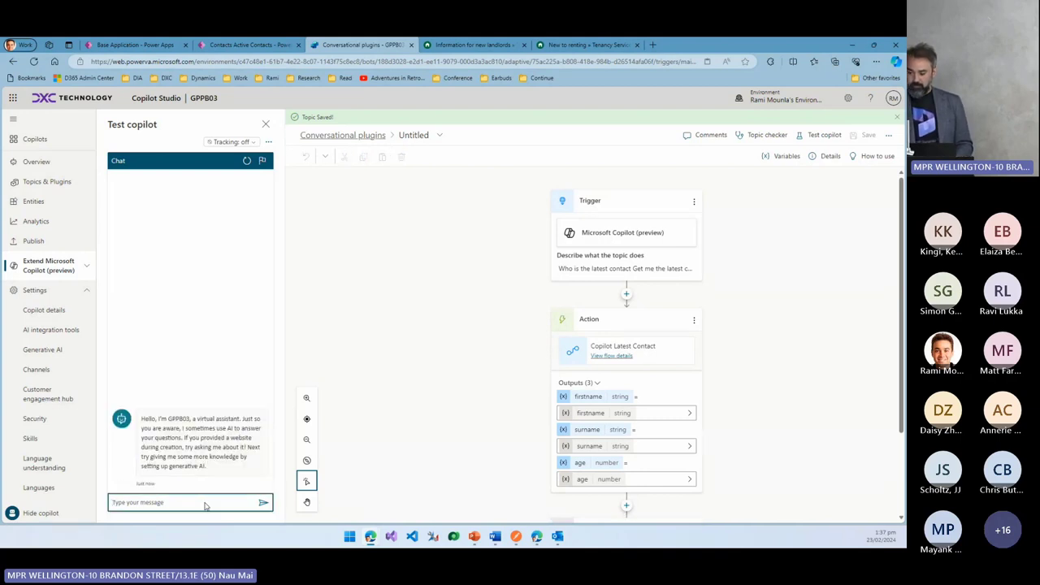
pyautogui.write('Who is the')
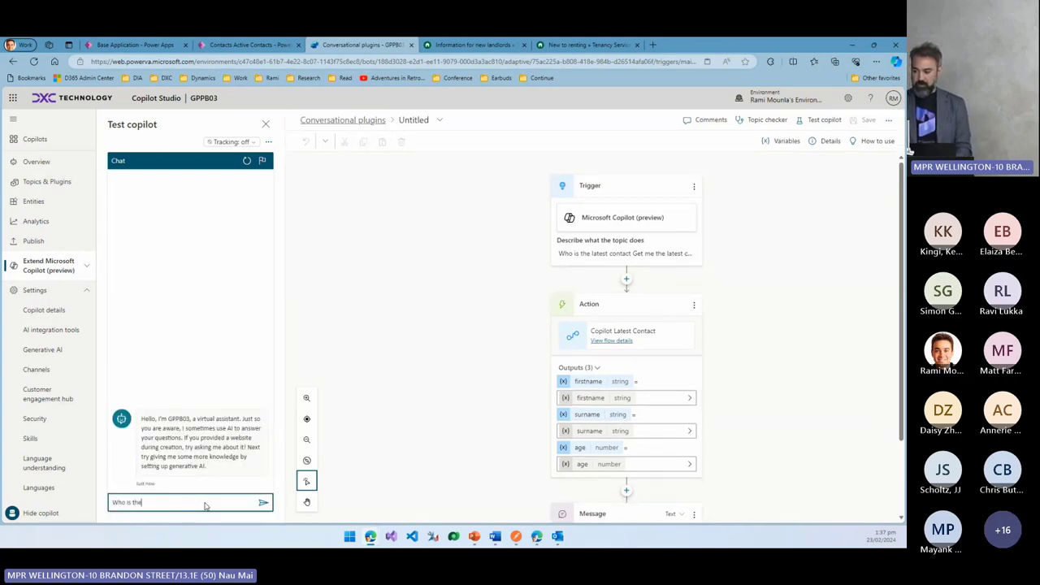
pyautogui.write(' latest contact')
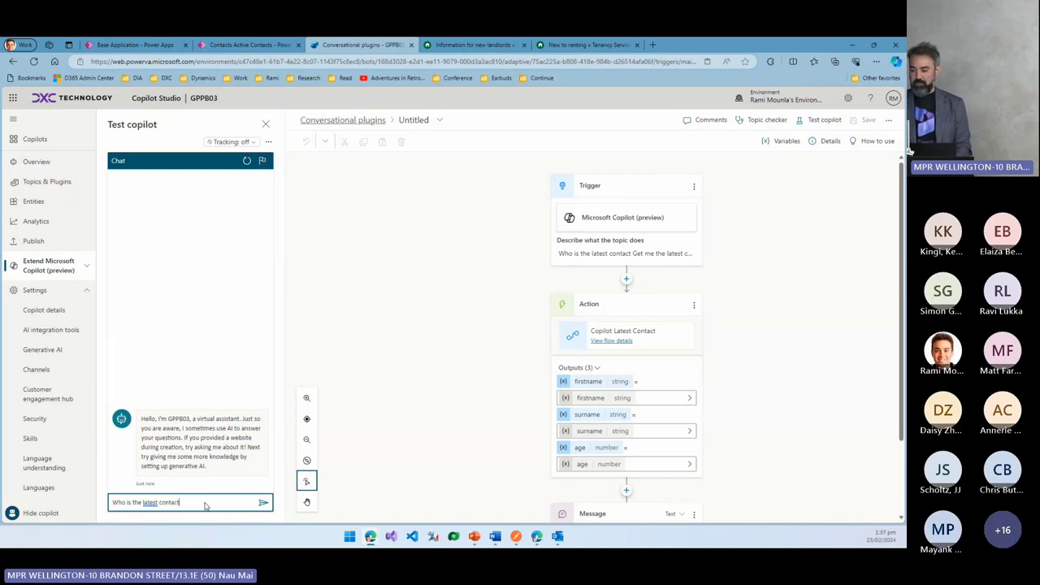
pyautogui.press('Return')
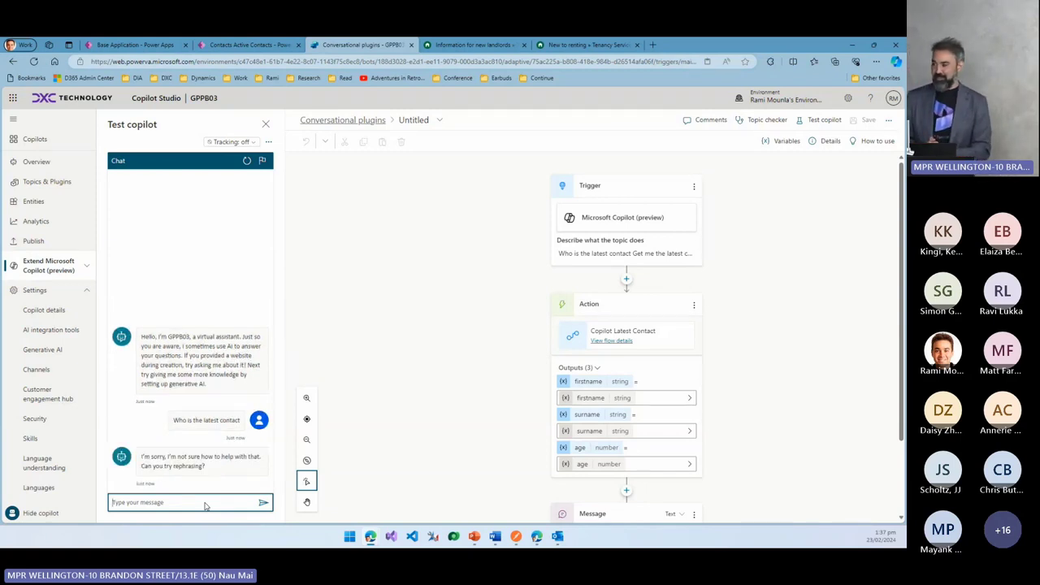
# Open the Latest Customer copilot and ask its test chat "Who is the latest contact".
pyautogui.click(65, 147)
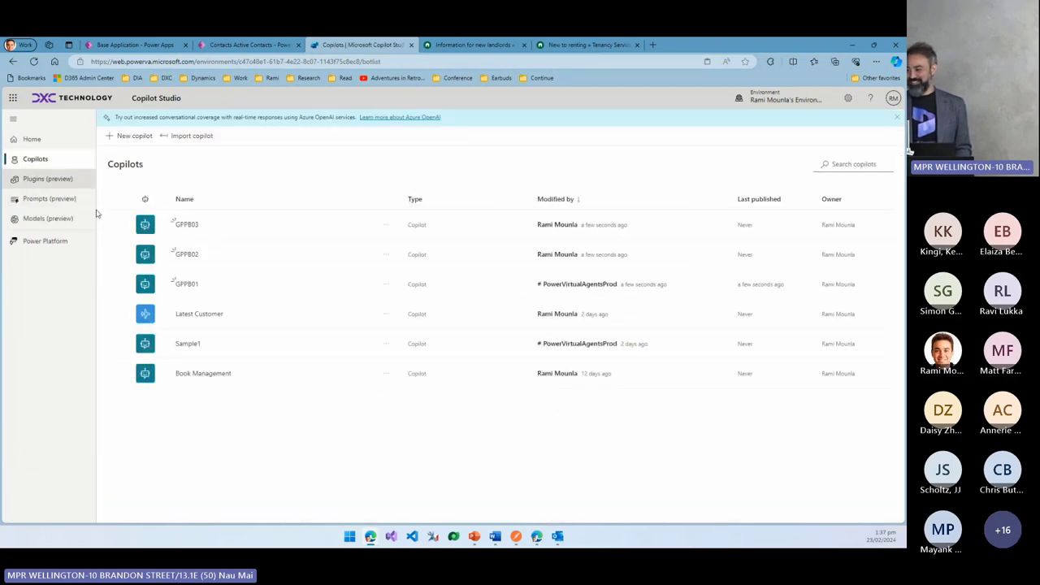
pyautogui.click(203, 316)
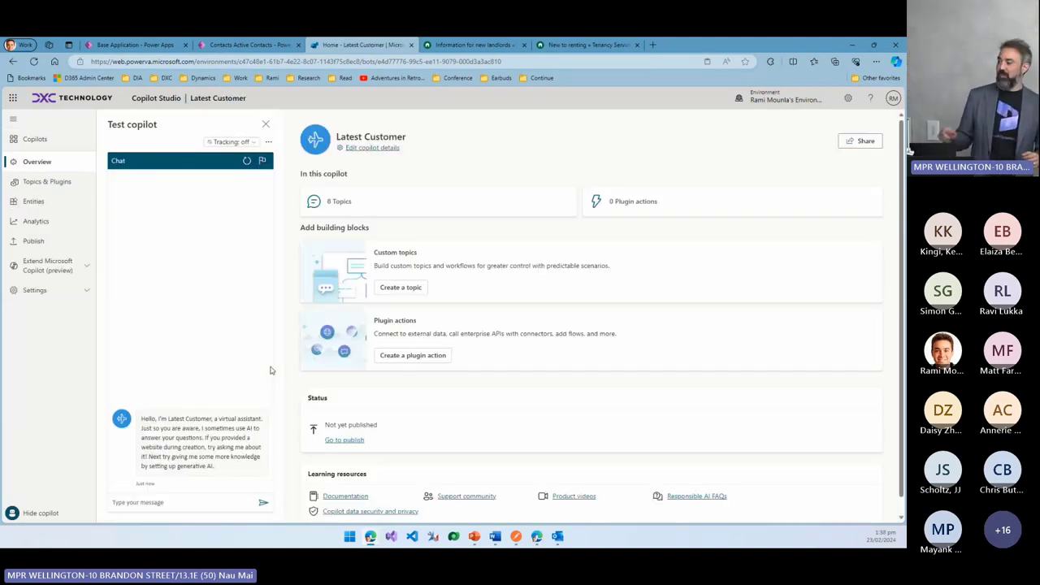
pyautogui.click(197, 503)
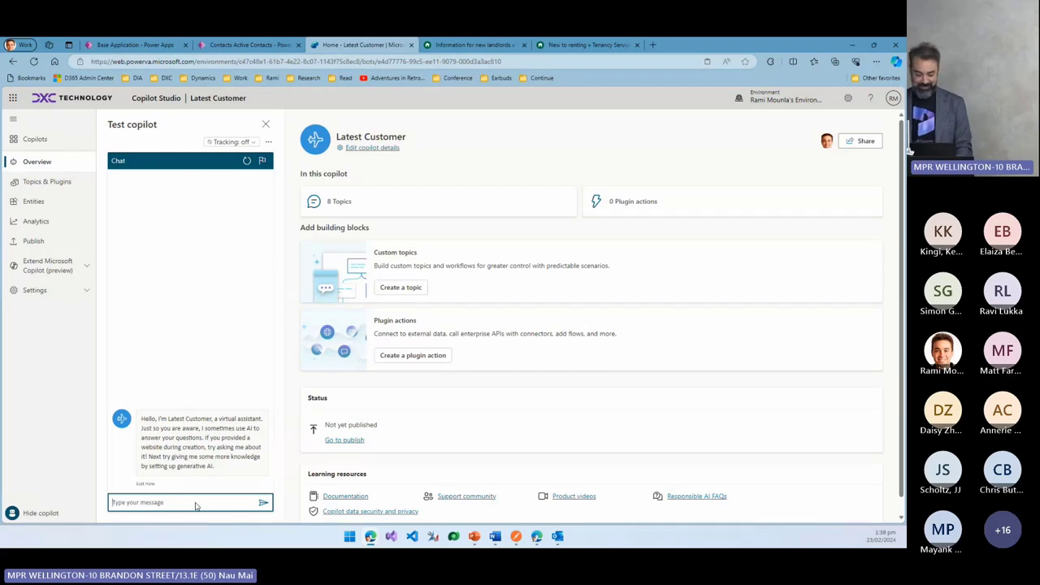
pyautogui.write('Who is the latest contact')
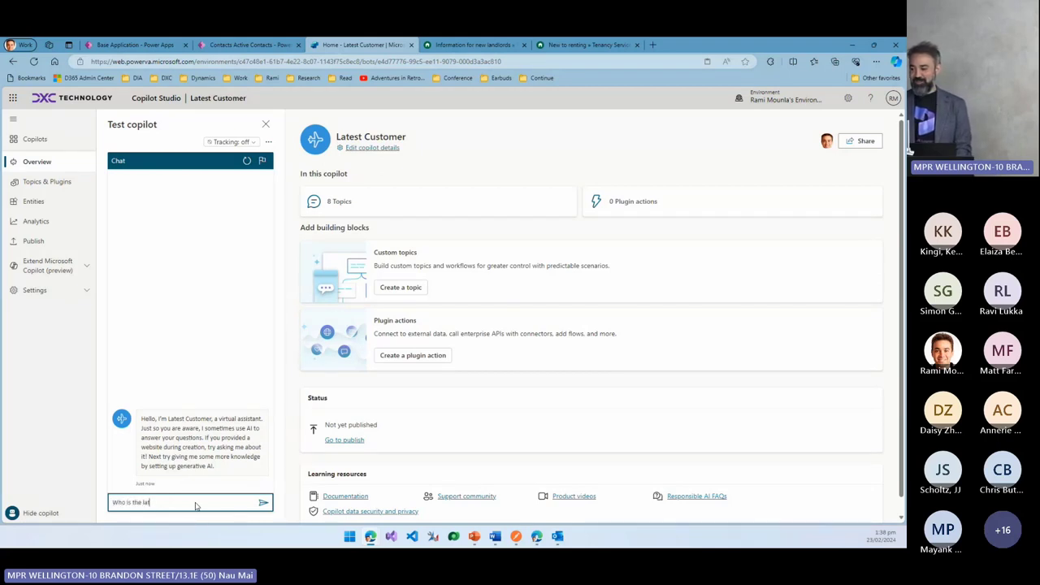
pyautogui.press('Return')
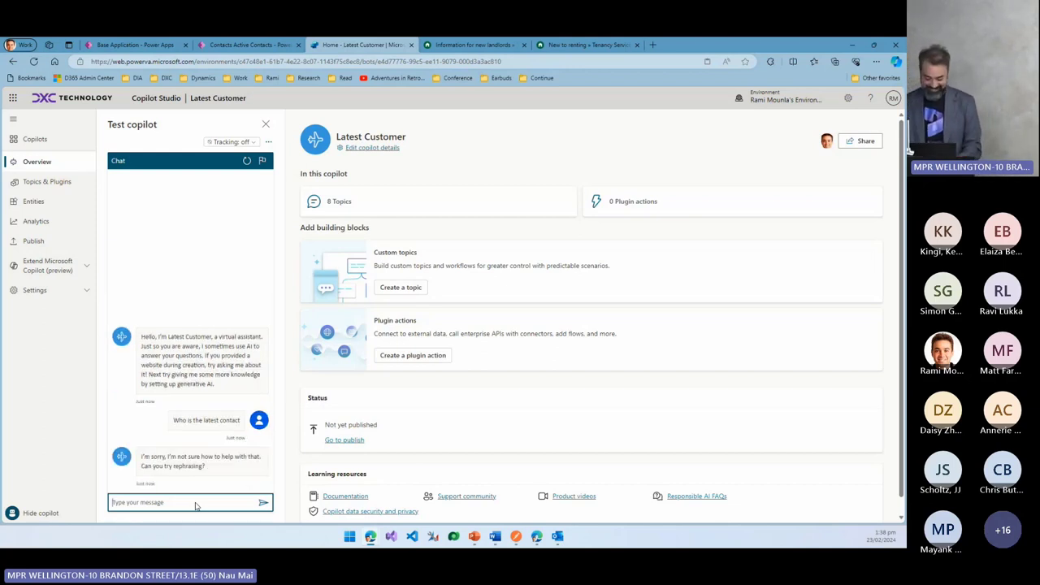
# Rephrase the question in the test chat as "What is the name of the newest contact in dataverse" and send it.
pyautogui.write('Who is')
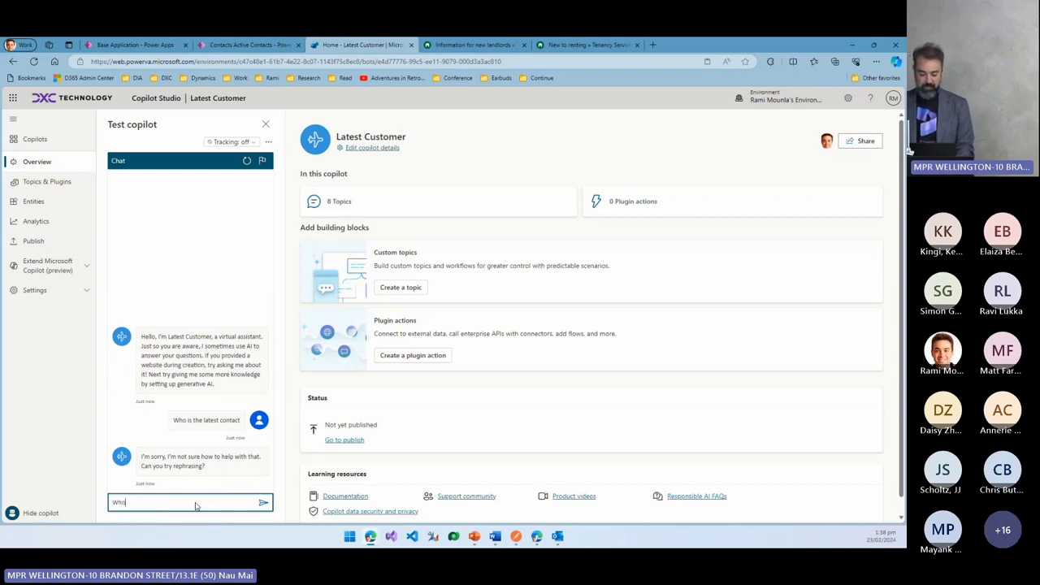
pyautogui.press('BackSpace')
pyautogui.press('BackSpace')
pyautogui.press('BackSpace')
pyautogui.press('BackSpace')
pyautogui.write('What i')
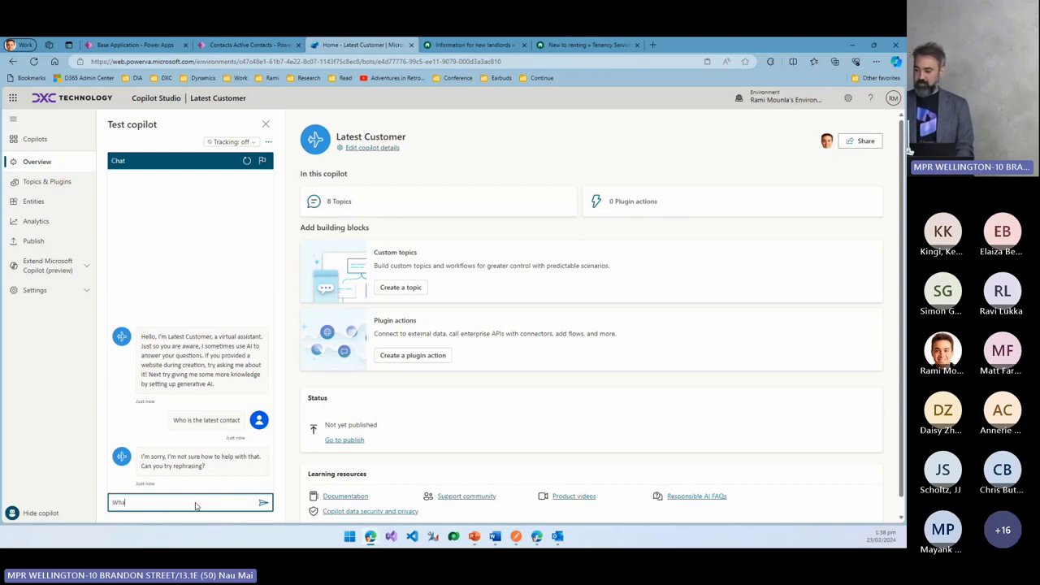
pyautogui.write('s the name of the')
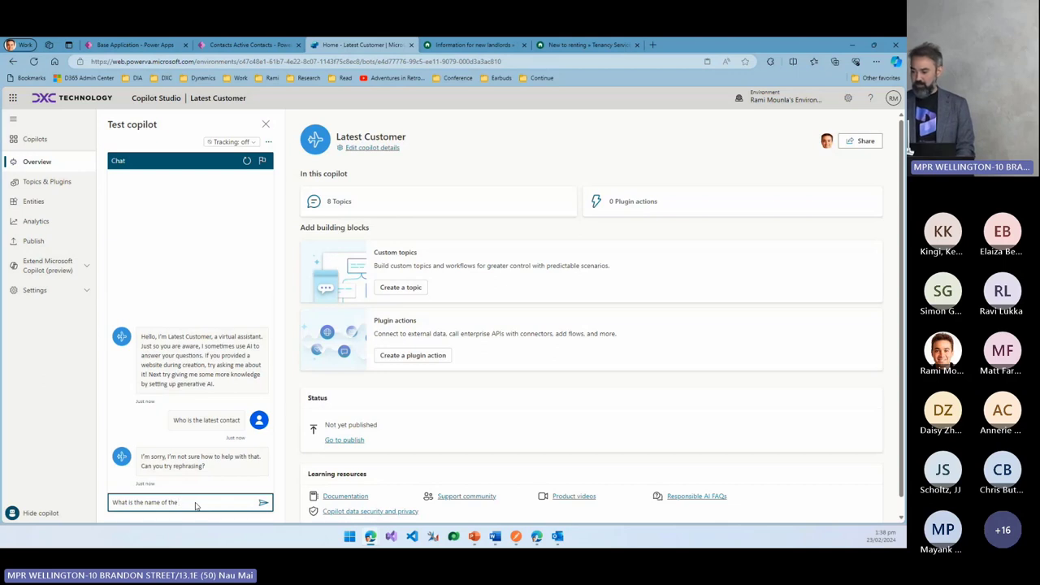
pyautogui.write('n')
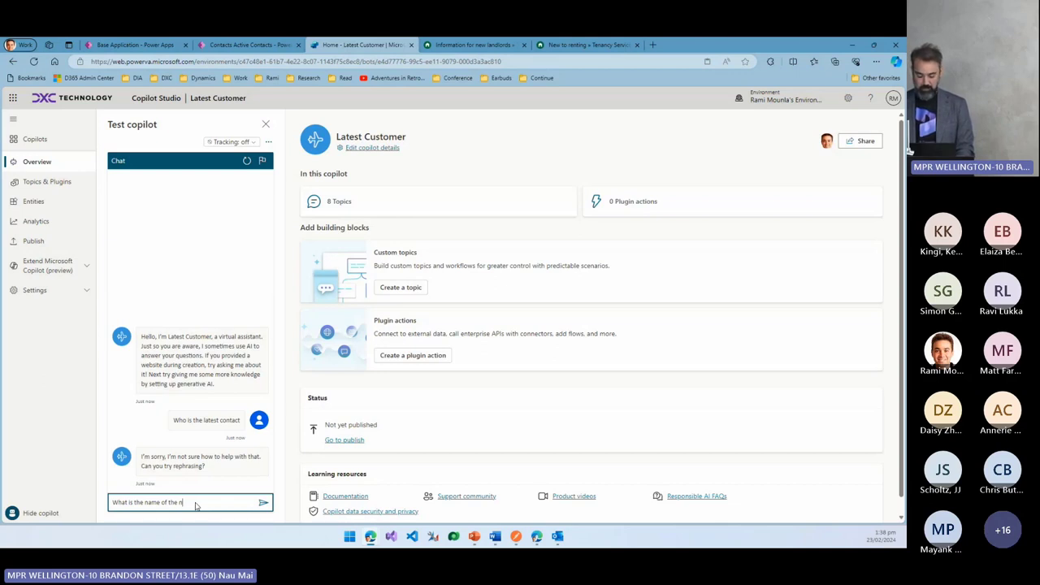
pyautogui.write('ewest contac')
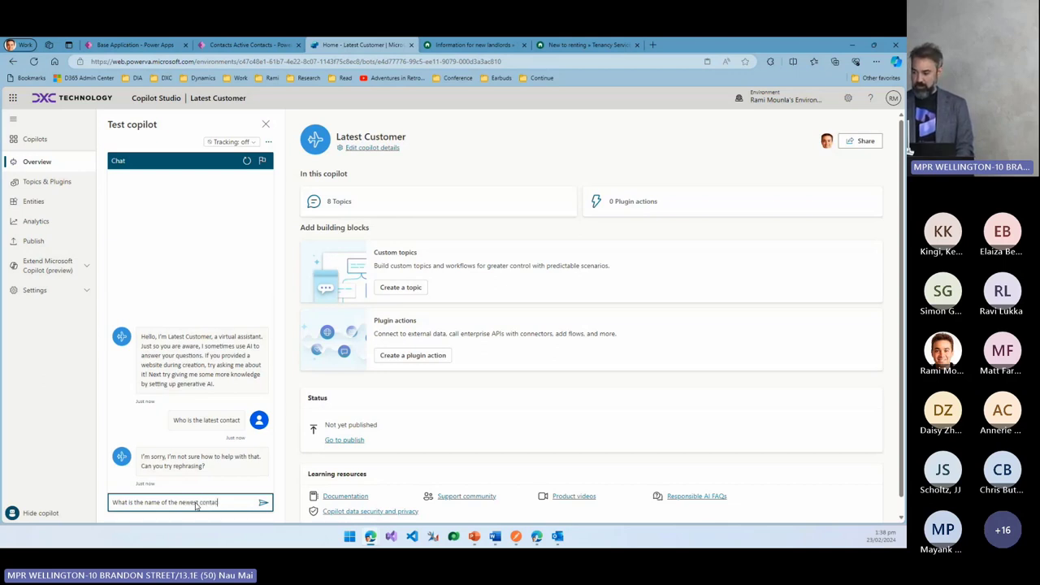
pyautogui.write('t in dataverse')
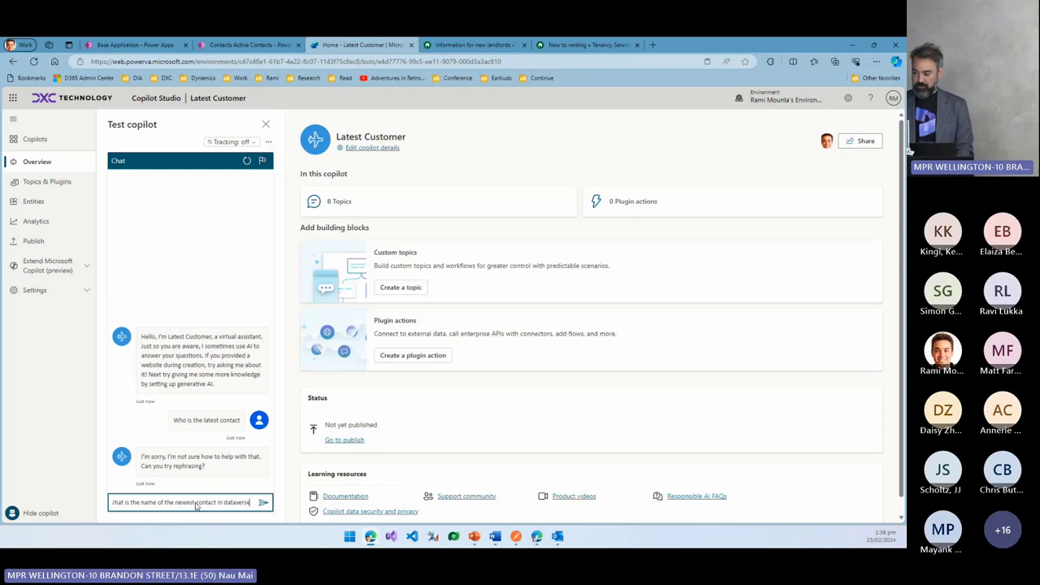
pyautogui.press('Return')
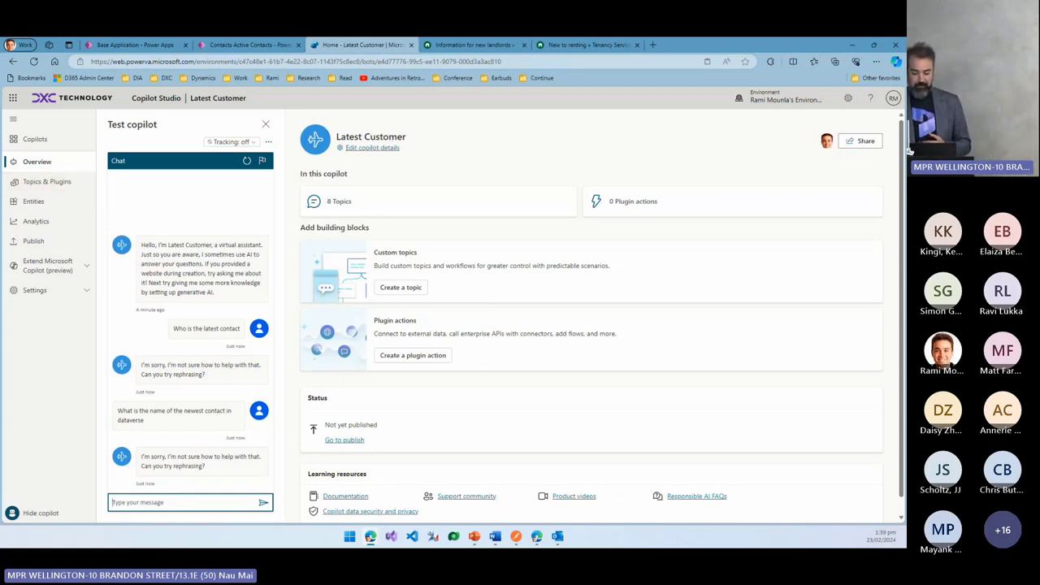
# Switch to Postman and send the Get Books request with genre Documentary and the author's name as the search term.
pyautogui.hotkey('alt', 'Tab')
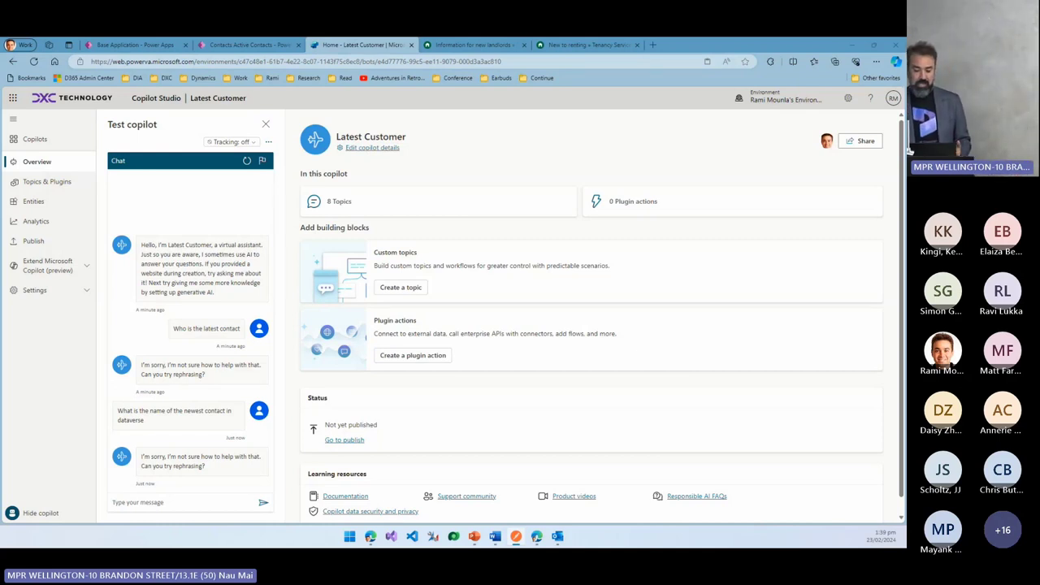
pyautogui.hotkey('alt', 'Tab')
pyautogui.moveTo(109, 70); pyautogui.dragTo(387, 113)
pyautogui.doubleClick(387, 113)
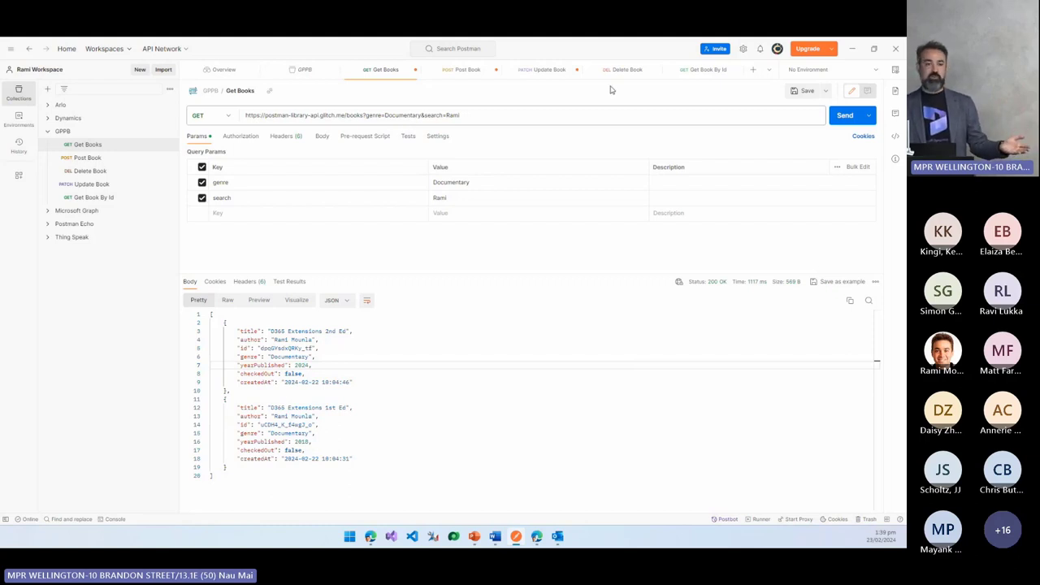
pyautogui.click(835, 121)
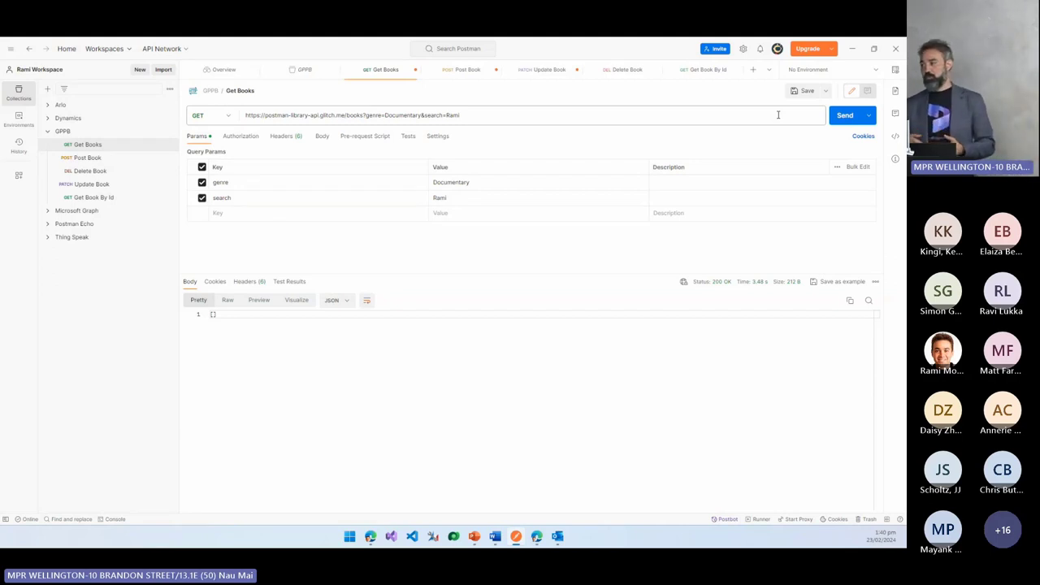
# Send the Post Book request to create the 2024 Documentary book "D365 Extensions 2nd Ed".
pyautogui.click(461, 71)
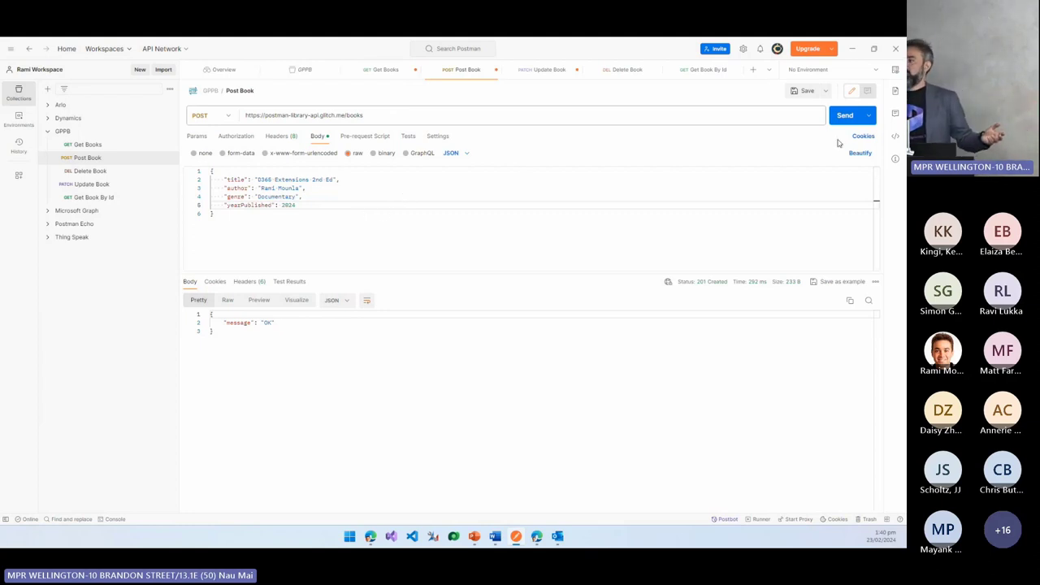
pyautogui.click(841, 118)
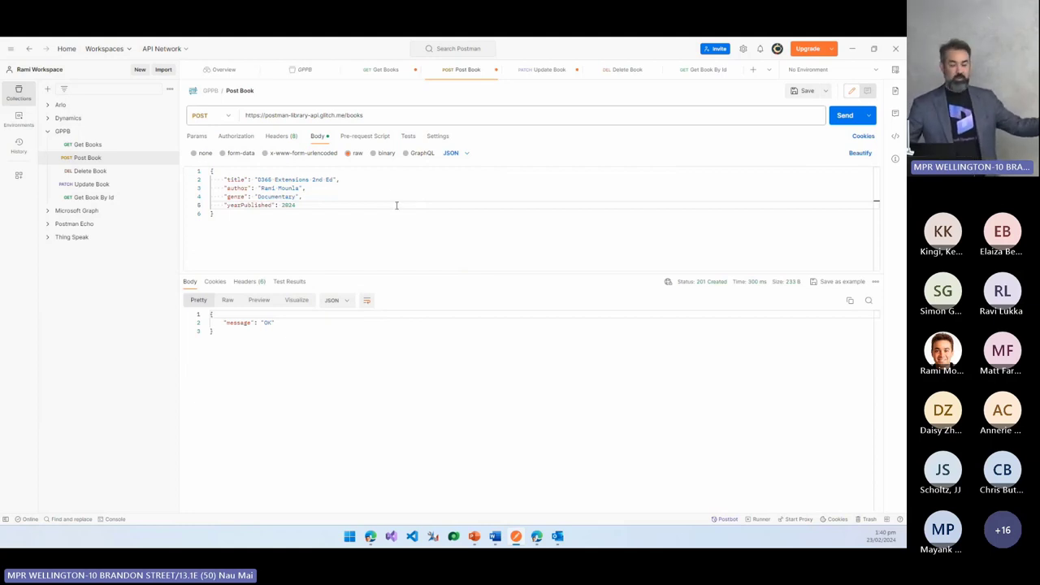
# Change the title in the Post Book request body to "D365 Extensions 1st Ed".
pyautogui.click(325, 180)
pyautogui.doubleClick(325, 179)
pyautogui.press('BackSpace')
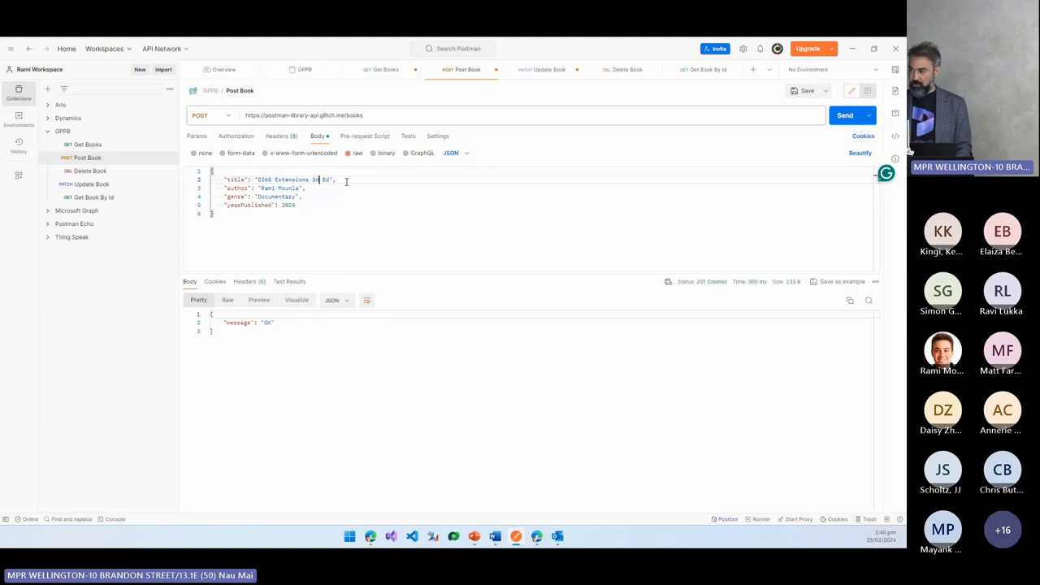
pyautogui.write('1st')
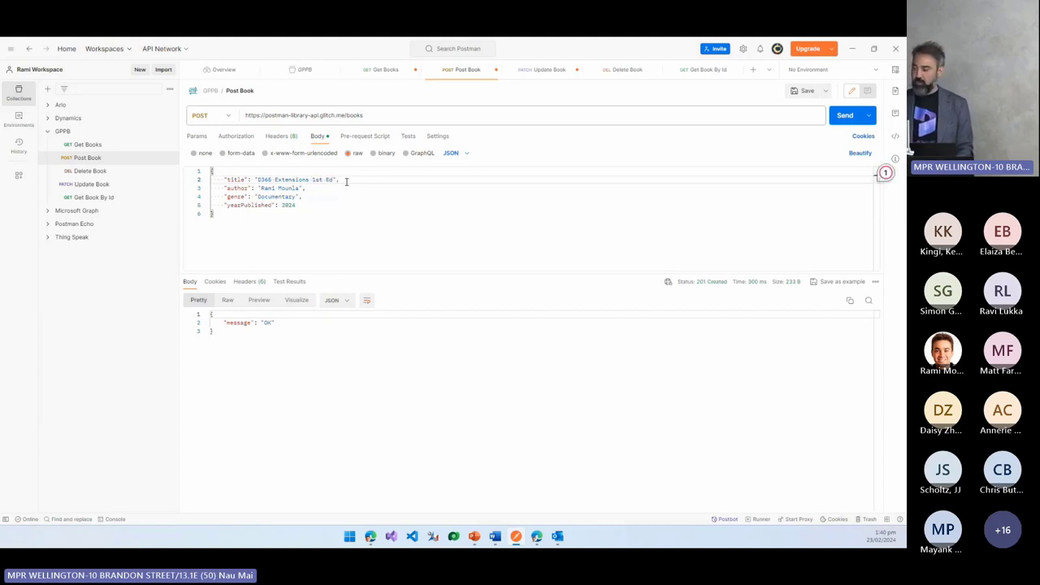
# Send the Post Book request for "D365 Extensions 1st Ed" with yearPublished set to 2018, and rerun the Get Books request.
pyautogui.click(318, 197)
pyautogui.doubleClick(315, 204)
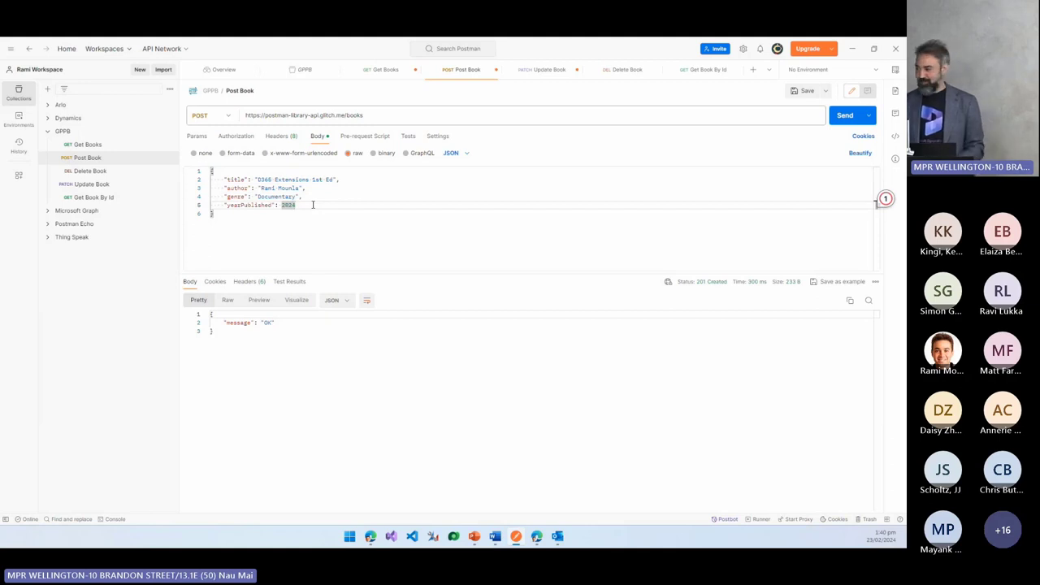
pyautogui.write('2018')
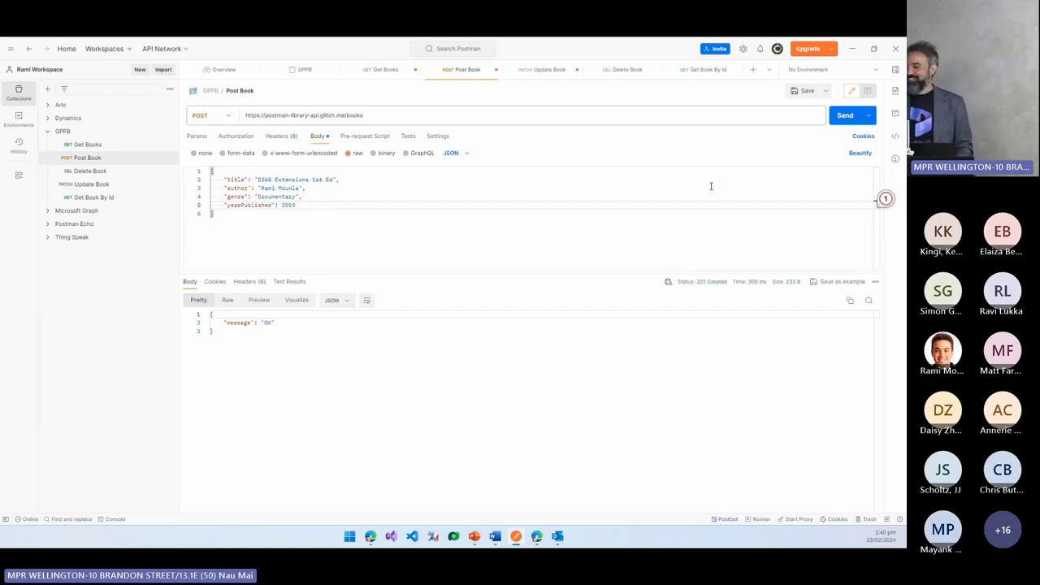
pyautogui.click(823, 114)
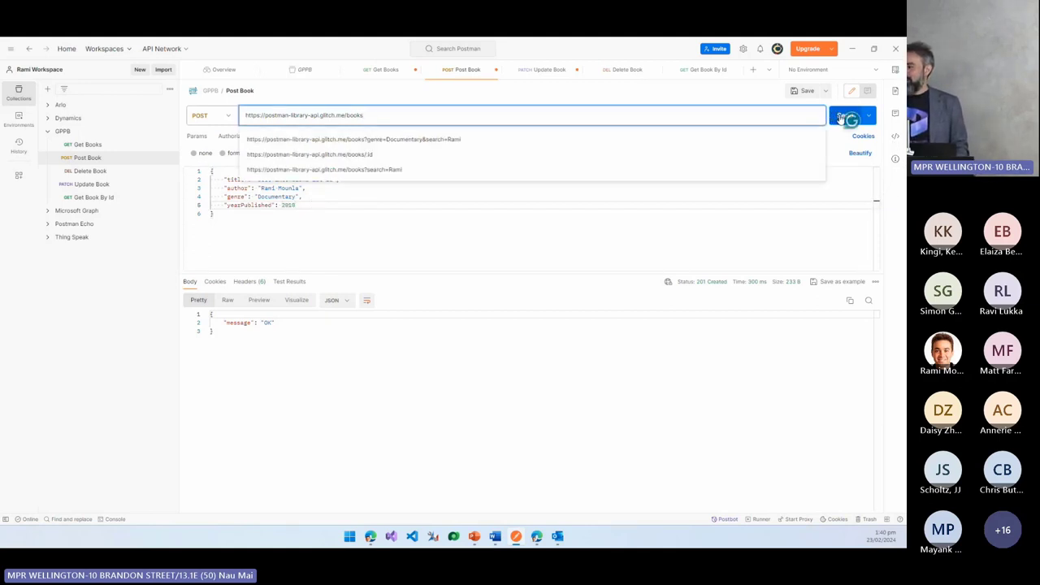
pyautogui.click(845, 116)
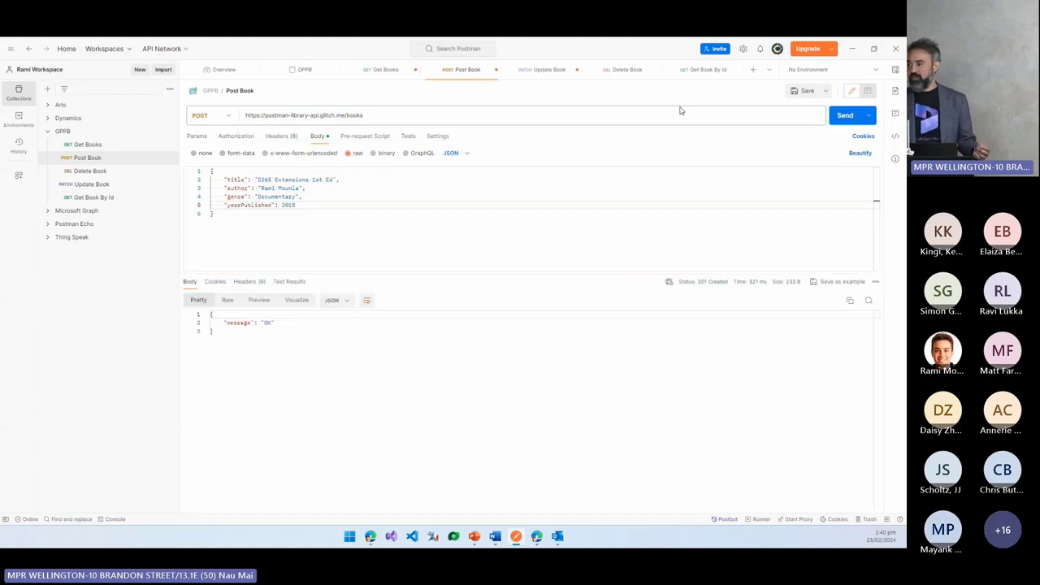
pyautogui.click(395, 71)
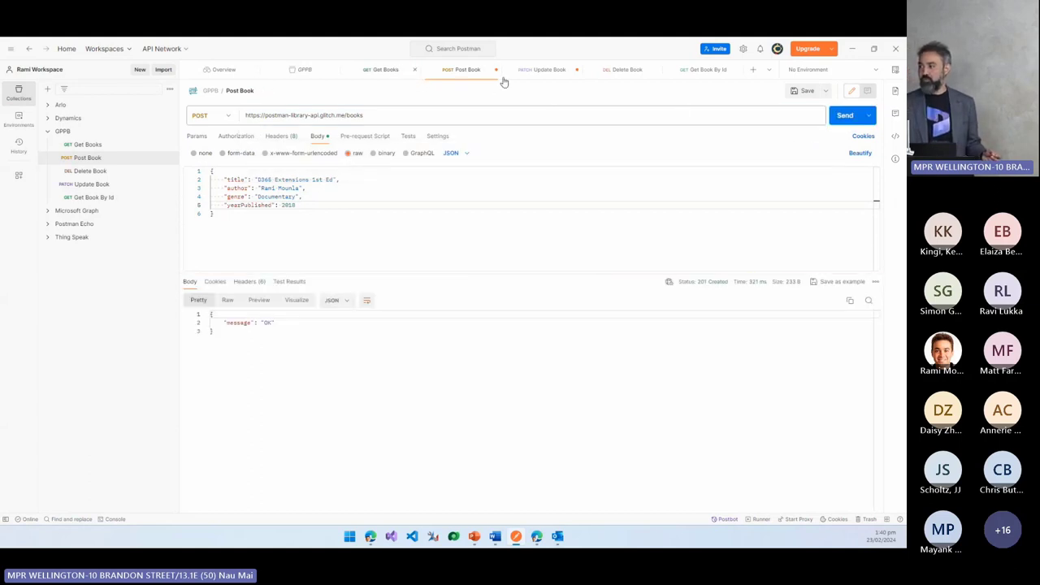
pyautogui.click(834, 117)
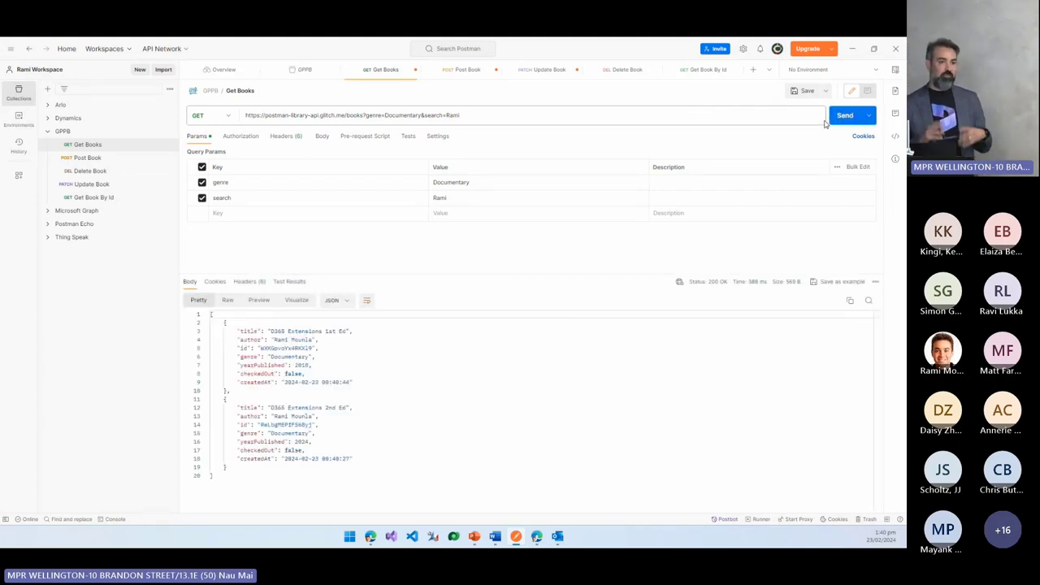
# Copy the "D365 Extensions 1st Ed" book's id from the Get Books response into the id path variable of the Update Book request.
pyautogui.click(561, 73)
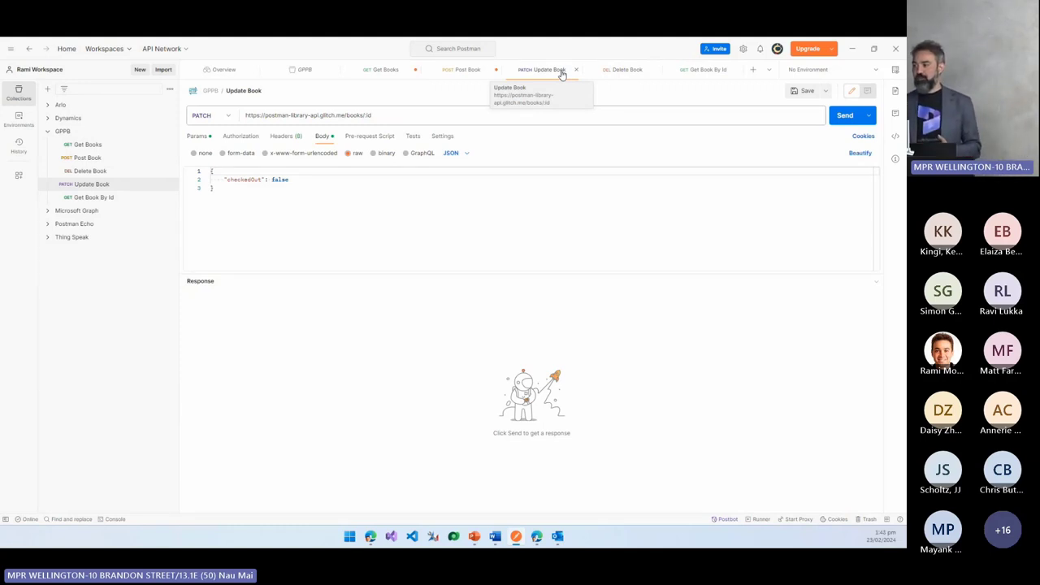
pyautogui.click(199, 136)
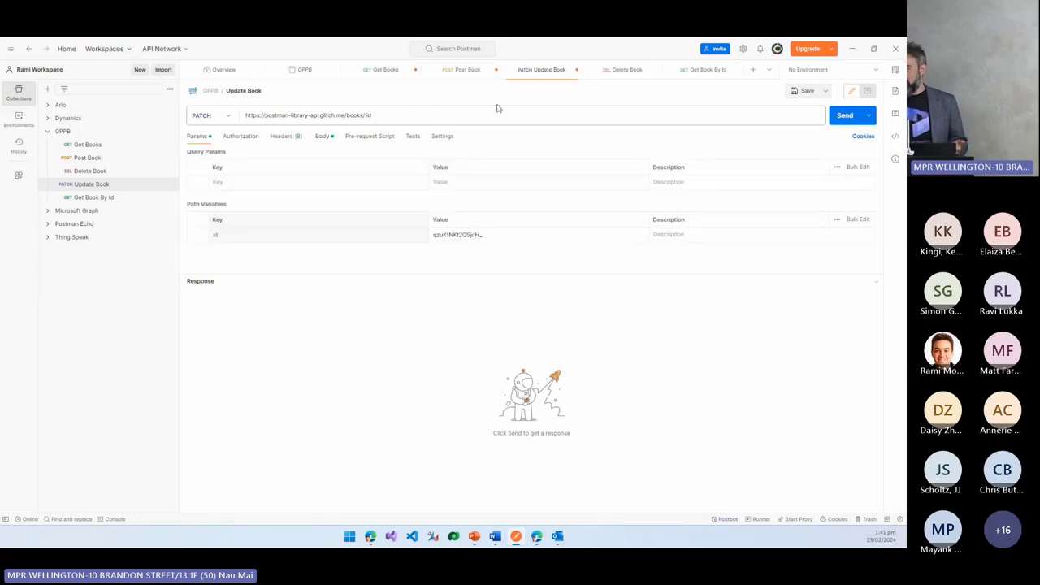
pyautogui.click(462, 71)
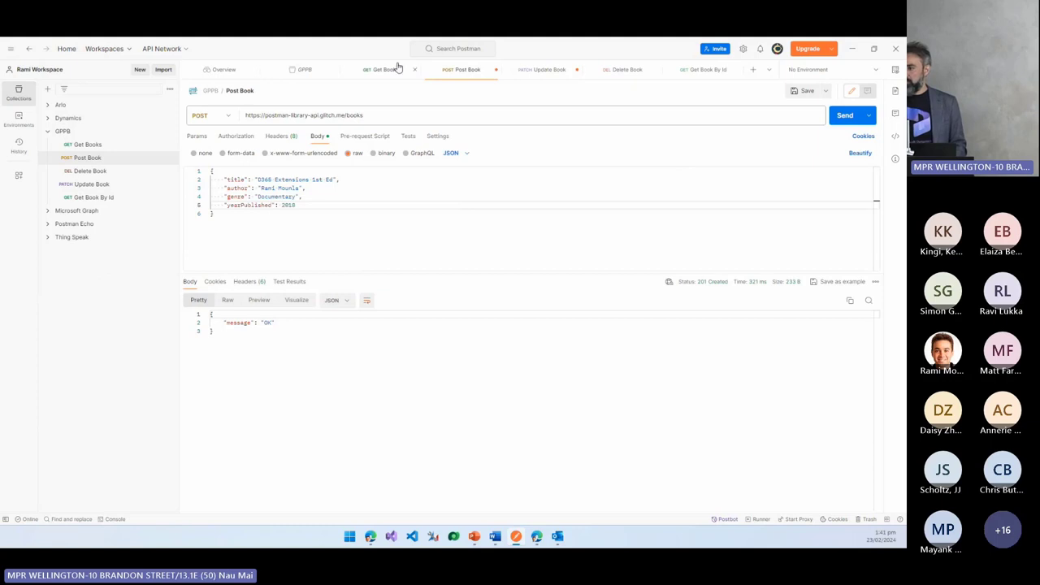
pyautogui.hotkey('ctrl', 'shift', 'Tab')
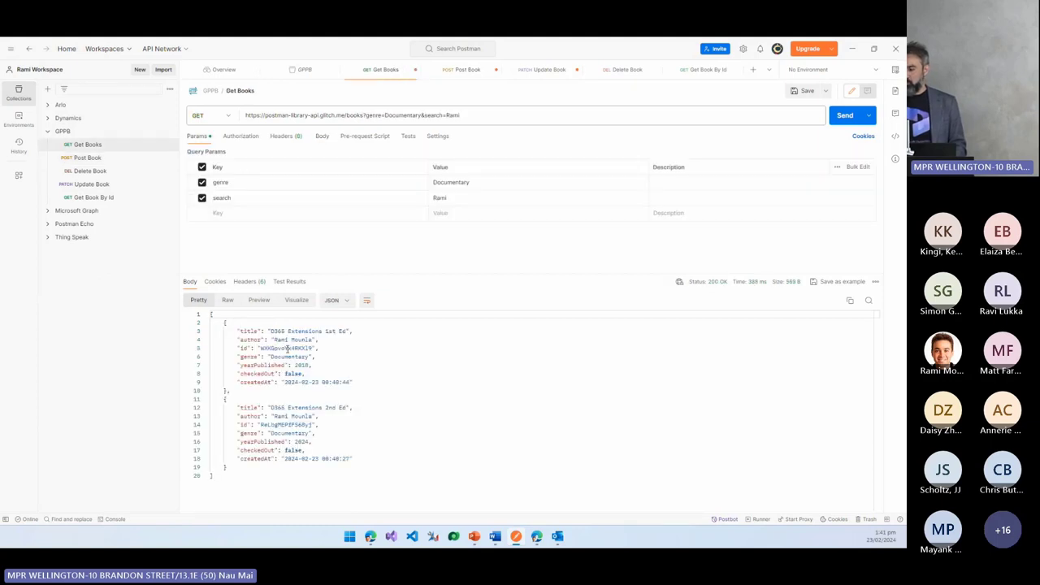
pyautogui.moveTo(260, 347); pyautogui.dragTo(312, 348)
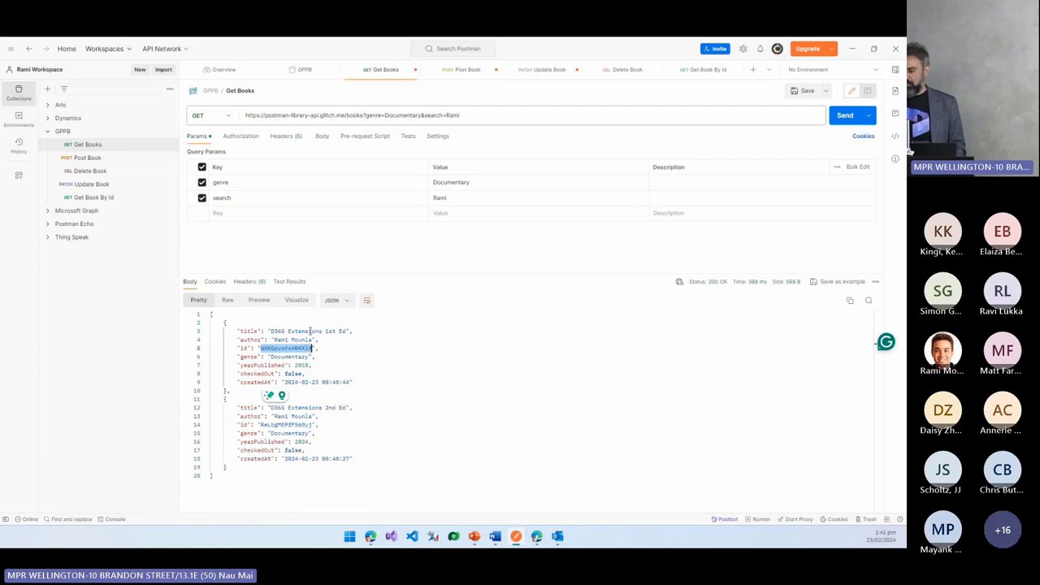
pyautogui.click(542, 69)
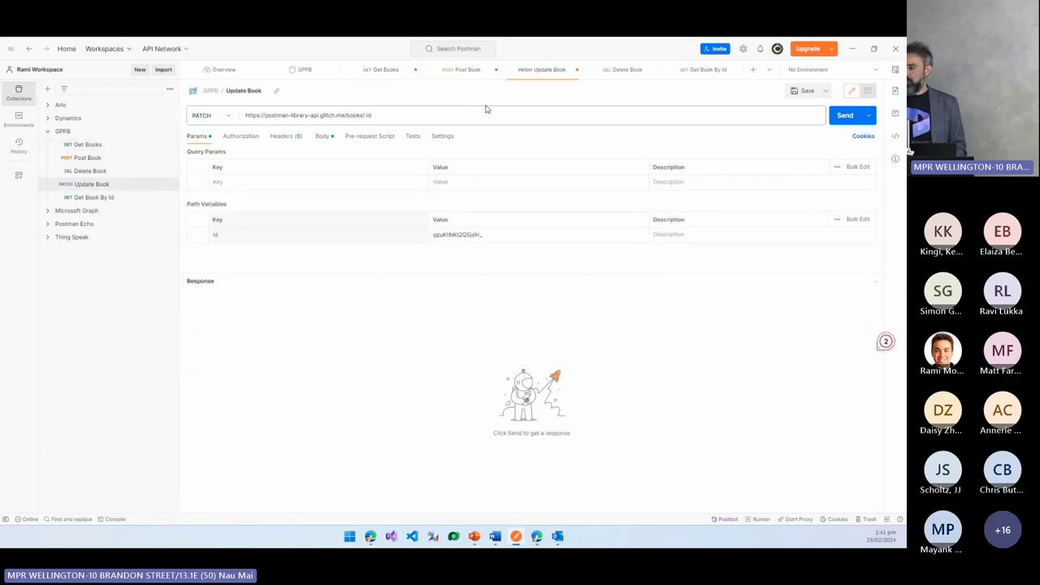
pyautogui.doubleClick(466, 235)
pyautogui.write('WXKGpvoYx4RKX6')
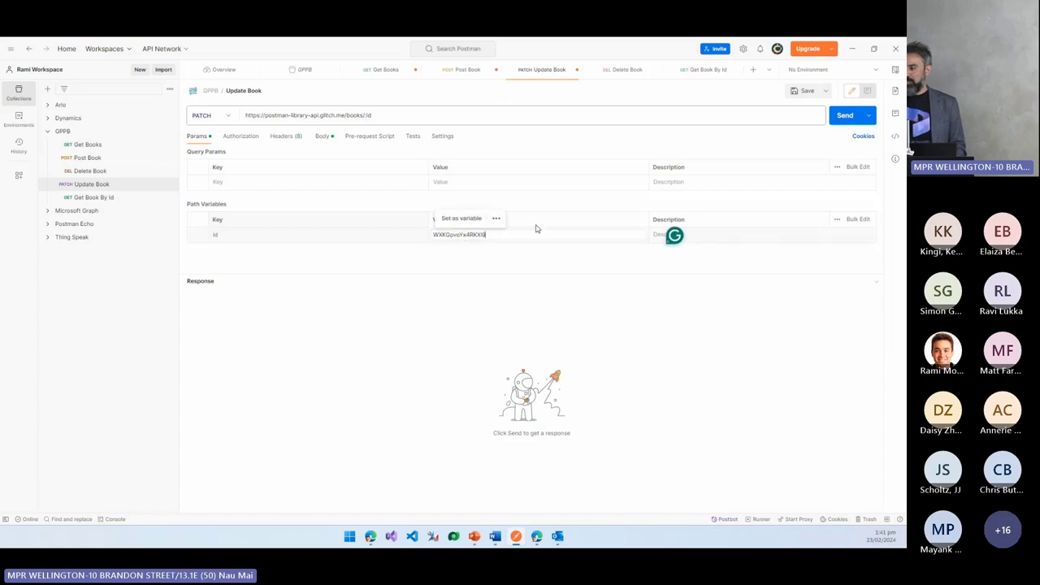
# Send the Update Book request with checkedOut set to true in the body, and rerun the Get Books request.
pyautogui.click(321, 137)
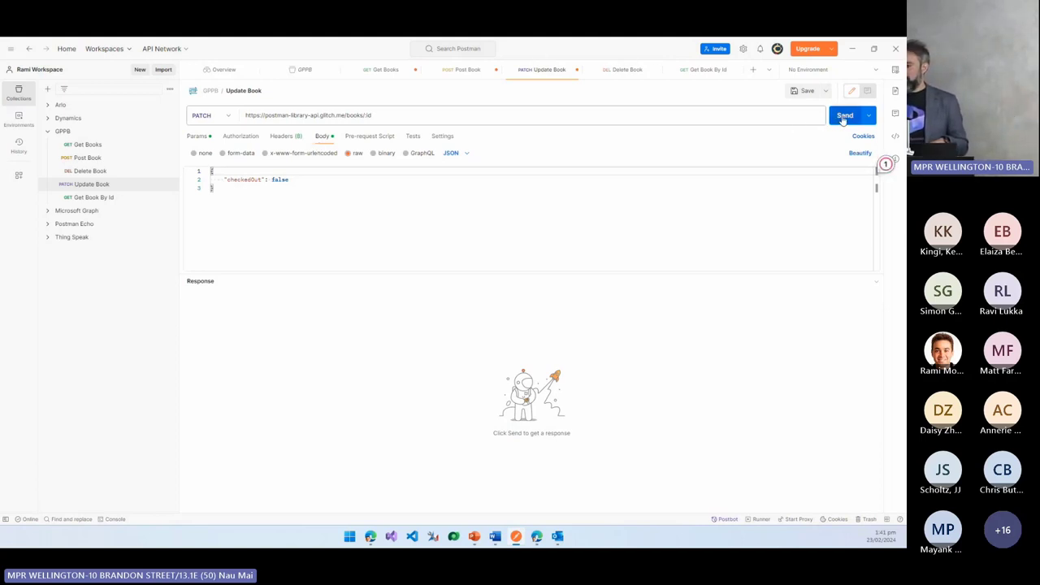
pyautogui.click(327, 179)
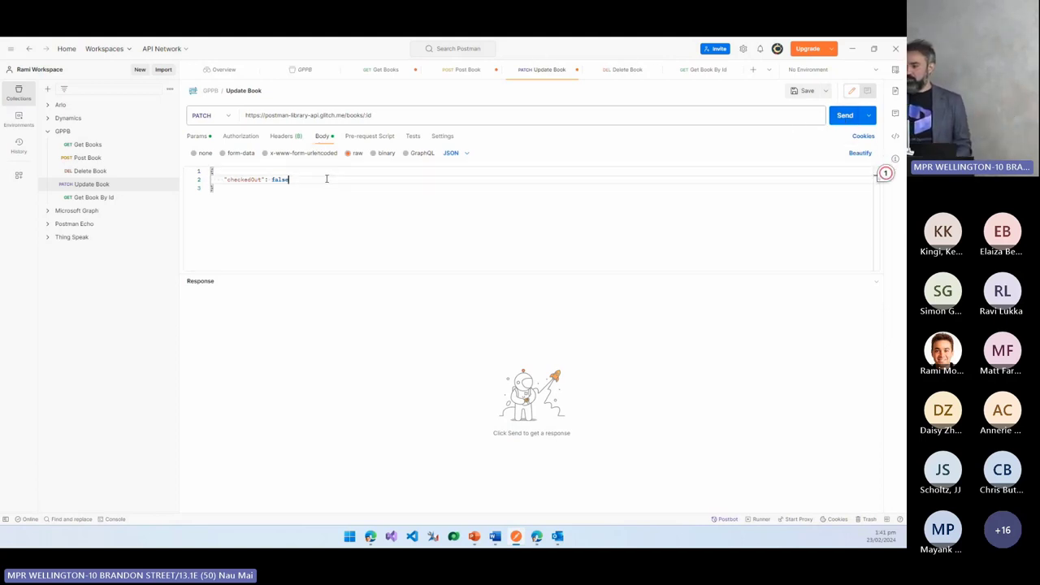
pyautogui.hotkey('ctrl', 'shift', 'Left')
pyautogui.write('true')
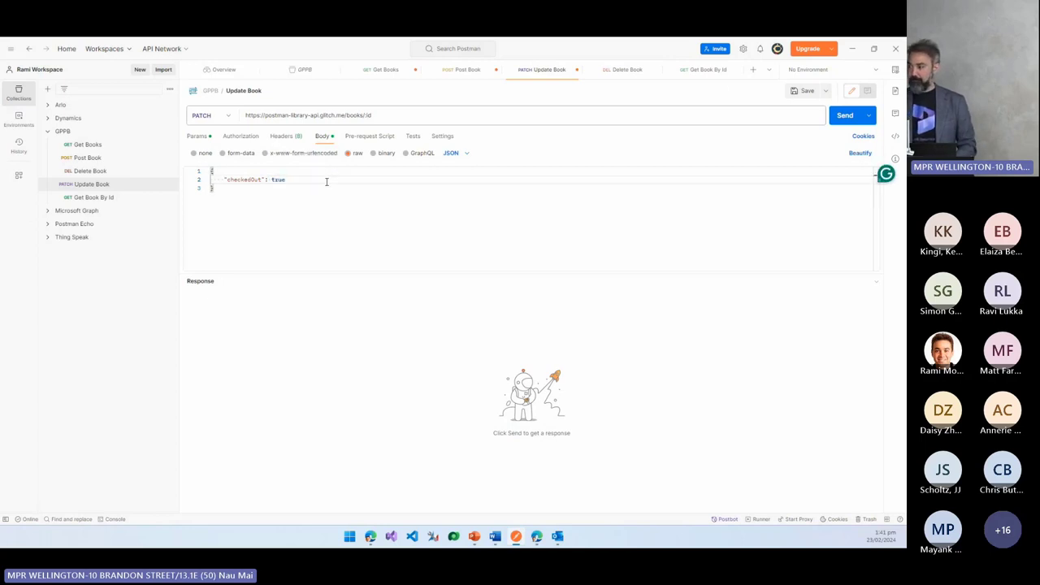
pyautogui.click(843, 122)
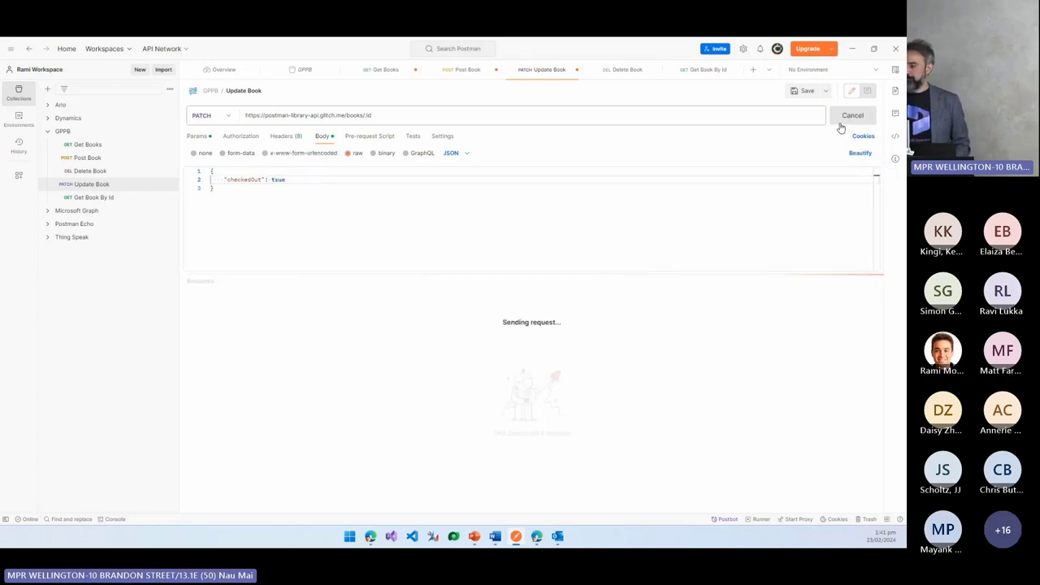
pyautogui.click(379, 70)
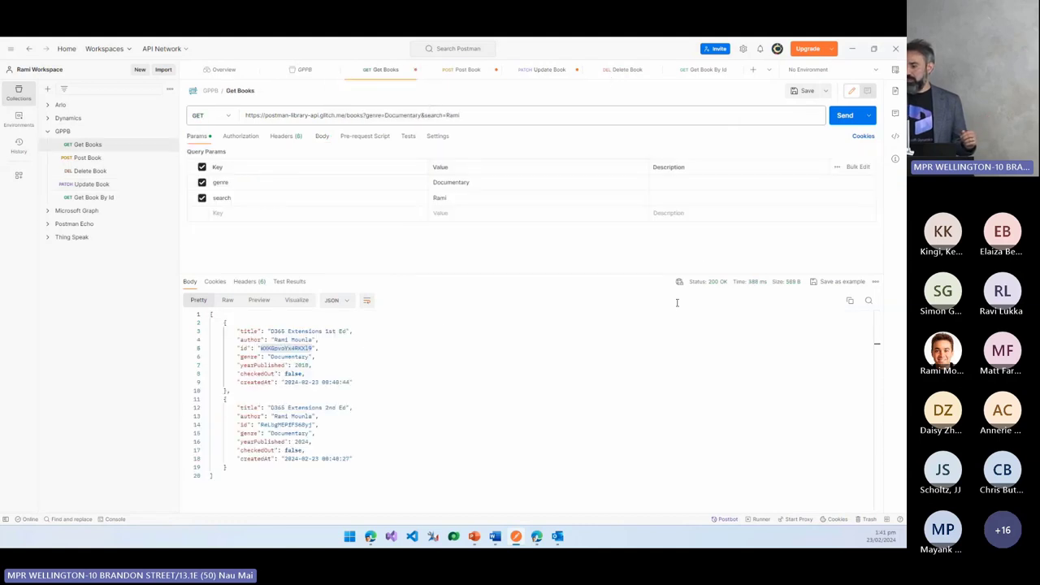
pyautogui.click(844, 116)
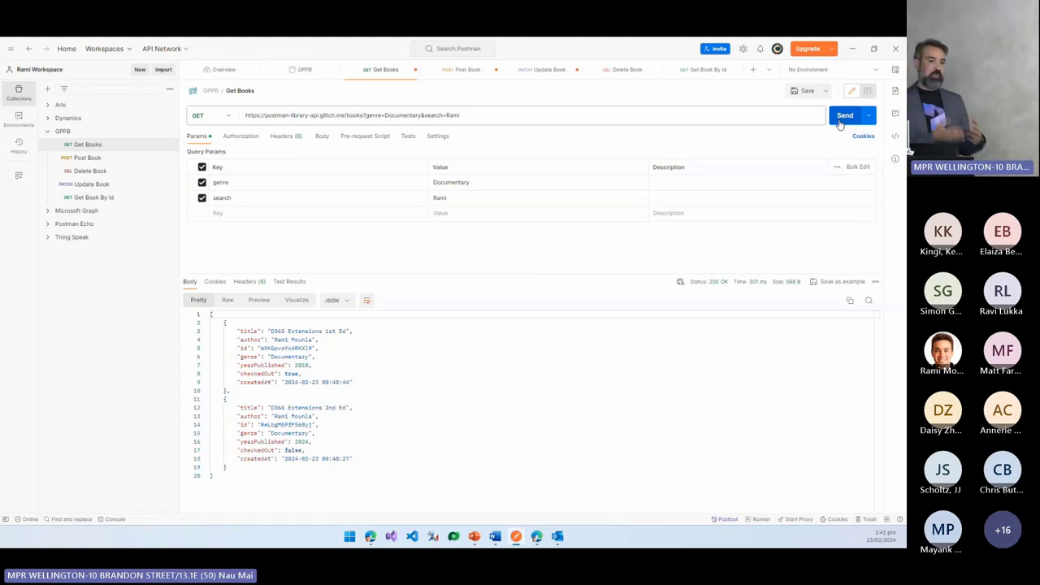
# Switch to Copilot Studio in the browser and open the topics and plugins of the GPPB03 copilot.
pyautogui.click(851, 50)
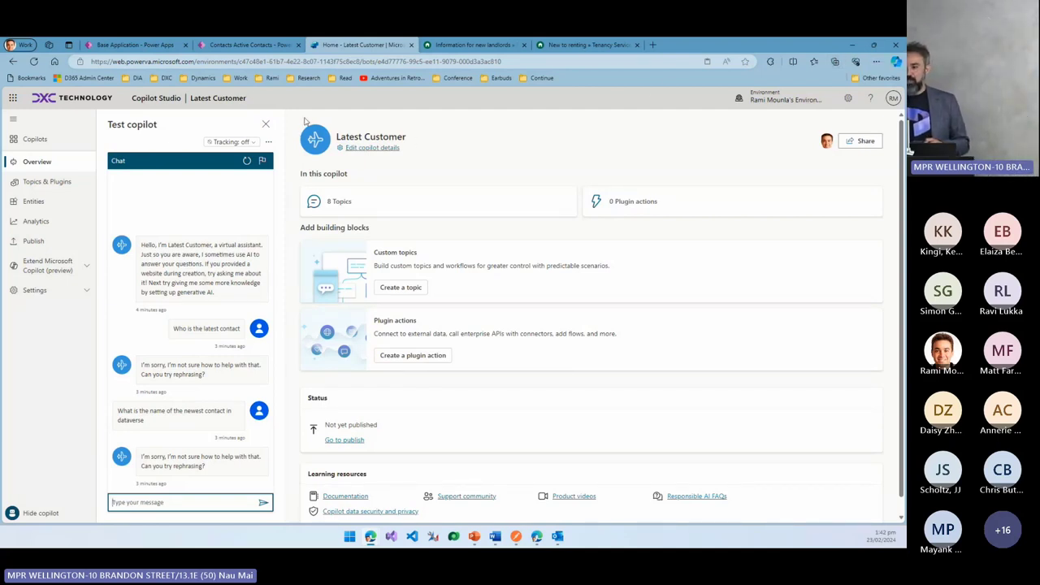
pyautogui.click(56, 143)
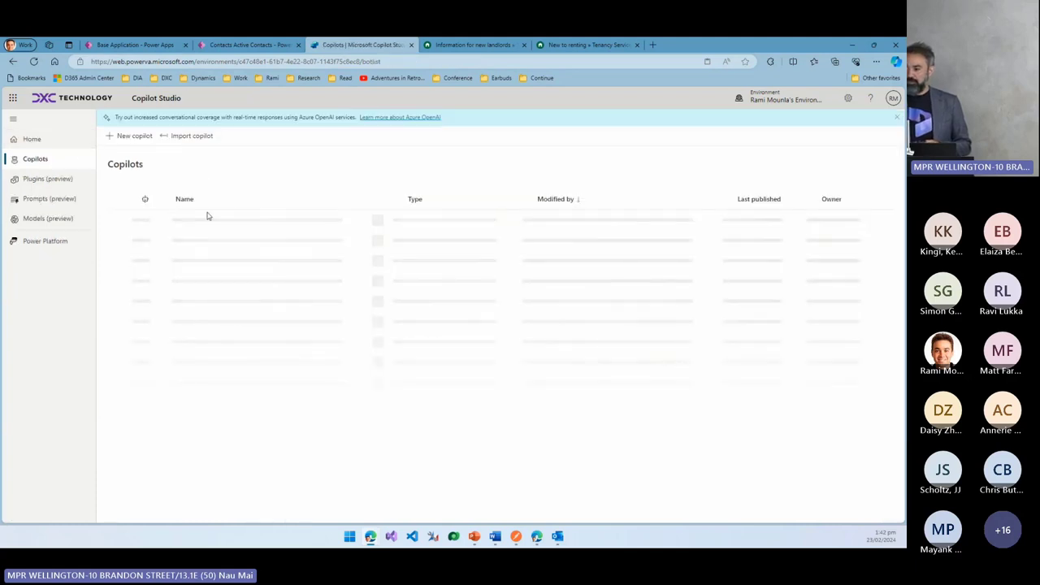
pyautogui.click(199, 224)
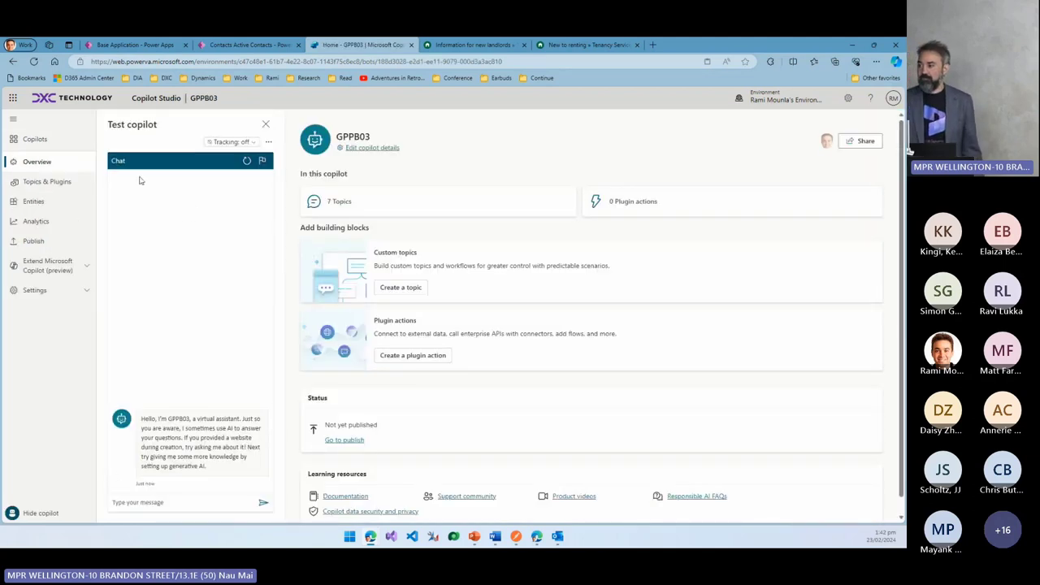
pyautogui.click(52, 182)
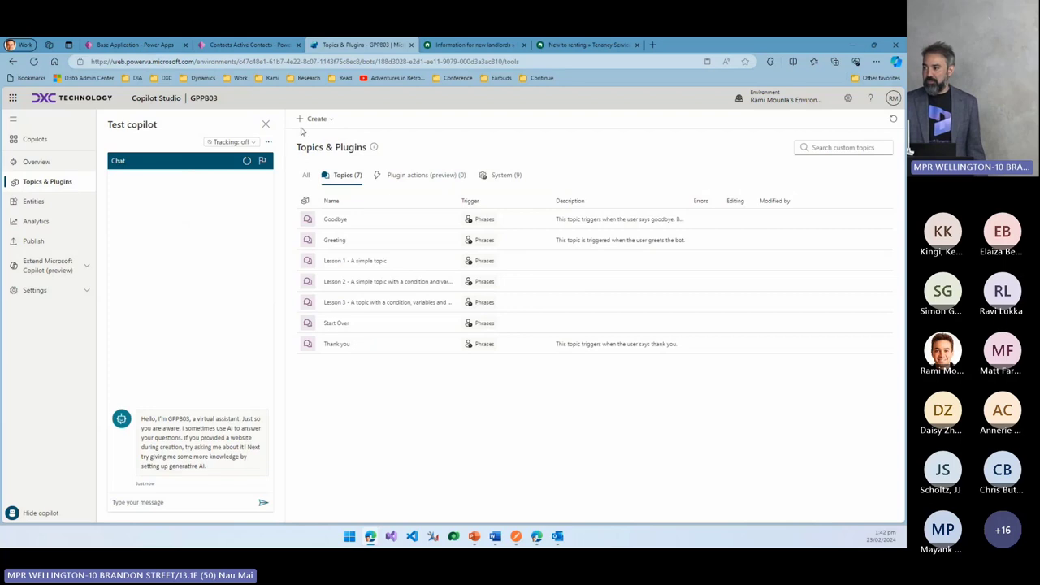
# Start adding a plugin action to the copilot and search the available actions for "get books".
pyautogui.click(329, 119)
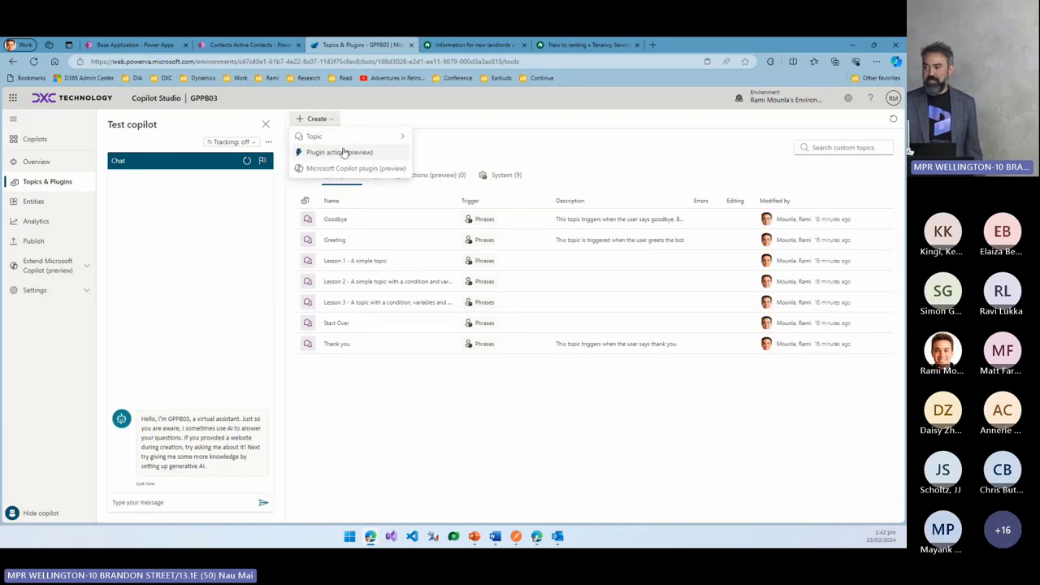
pyautogui.click(344, 152)
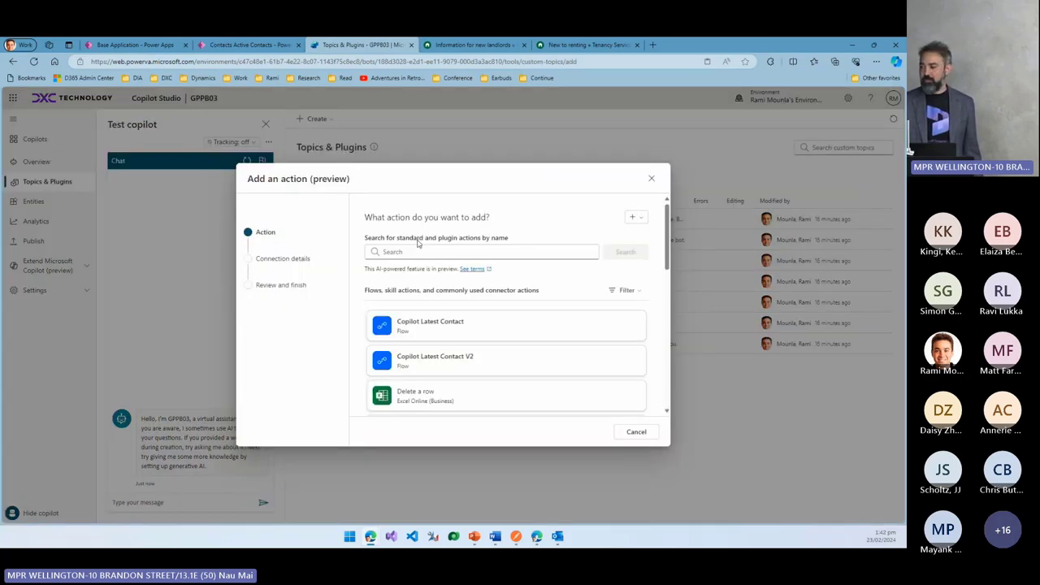
pyautogui.click(431, 254)
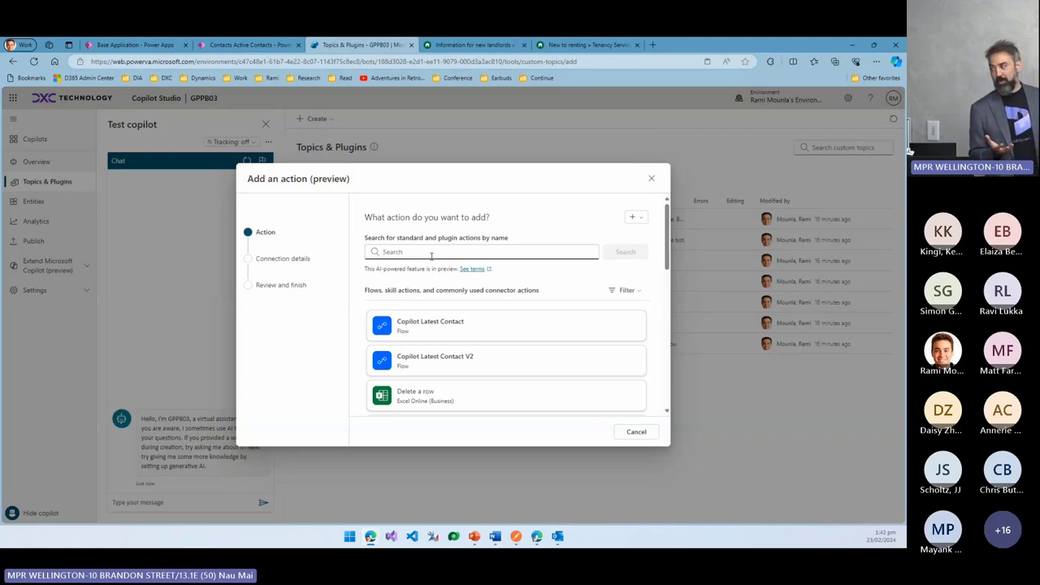
pyautogui.write('ge')
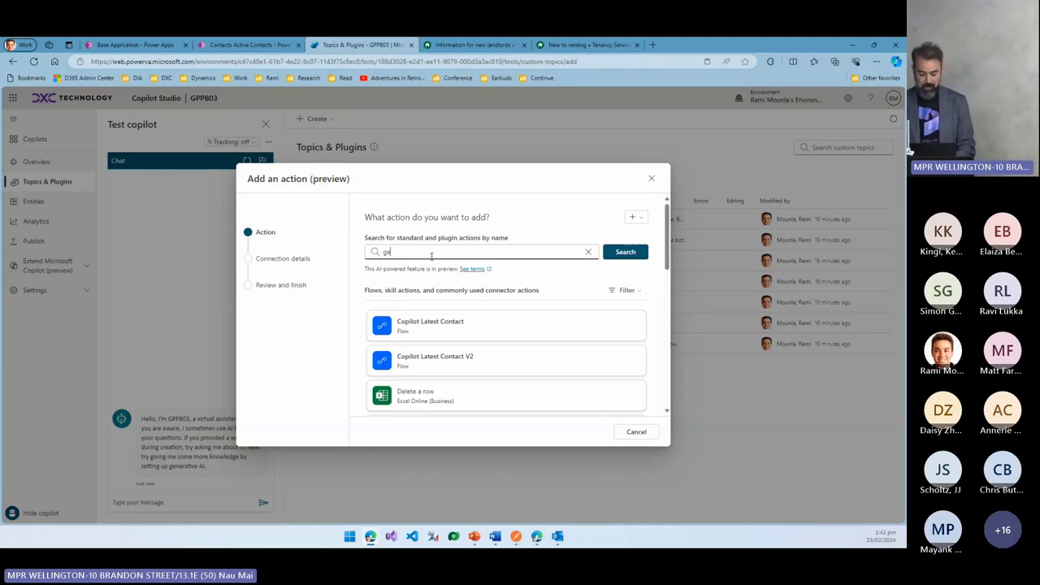
pyautogui.write('t books')
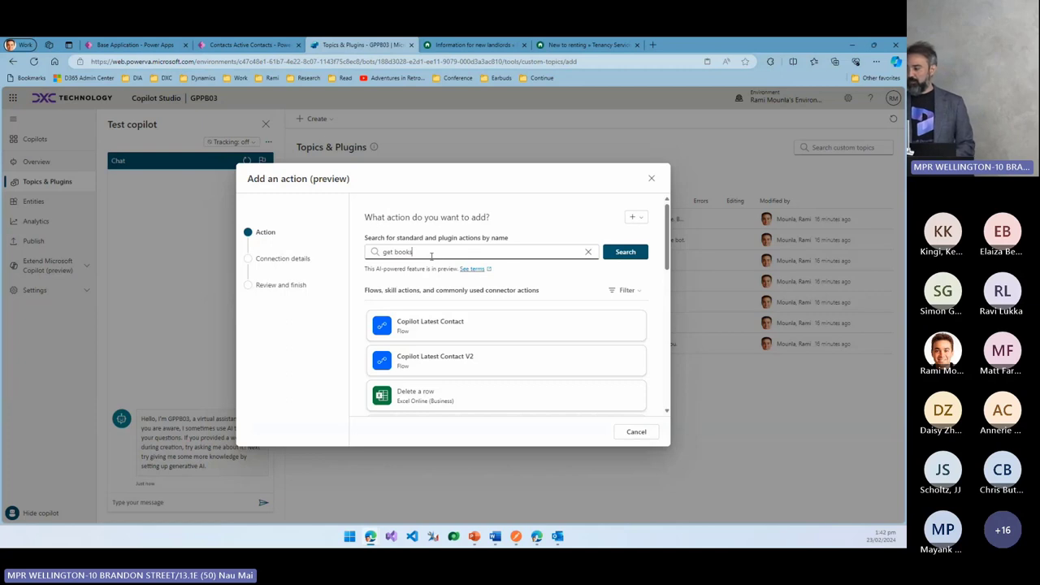
pyautogui.click(636, 253)
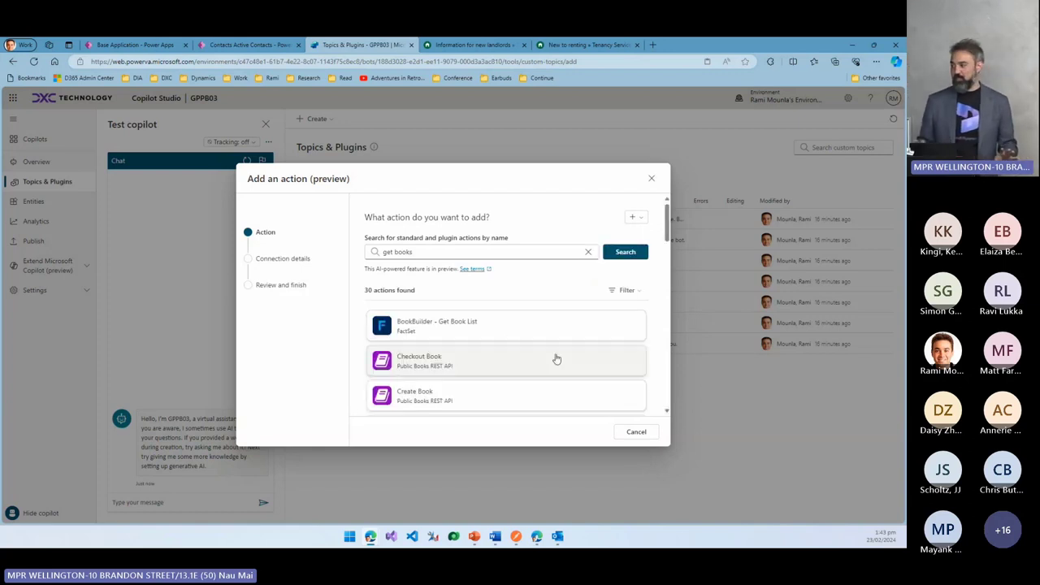
# Choose the Get Books action of Public Book Repository, accept its connection, review the action details and finish adding it as a plugin action.
pyautogui.scroll(-5, 556, 358)
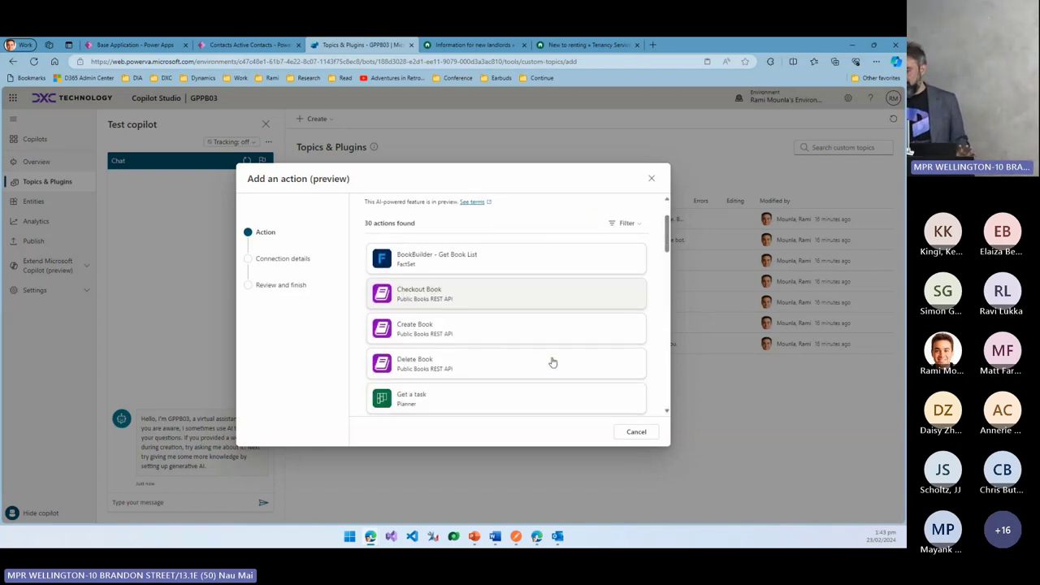
pyautogui.scroll(-1, 548, 358)
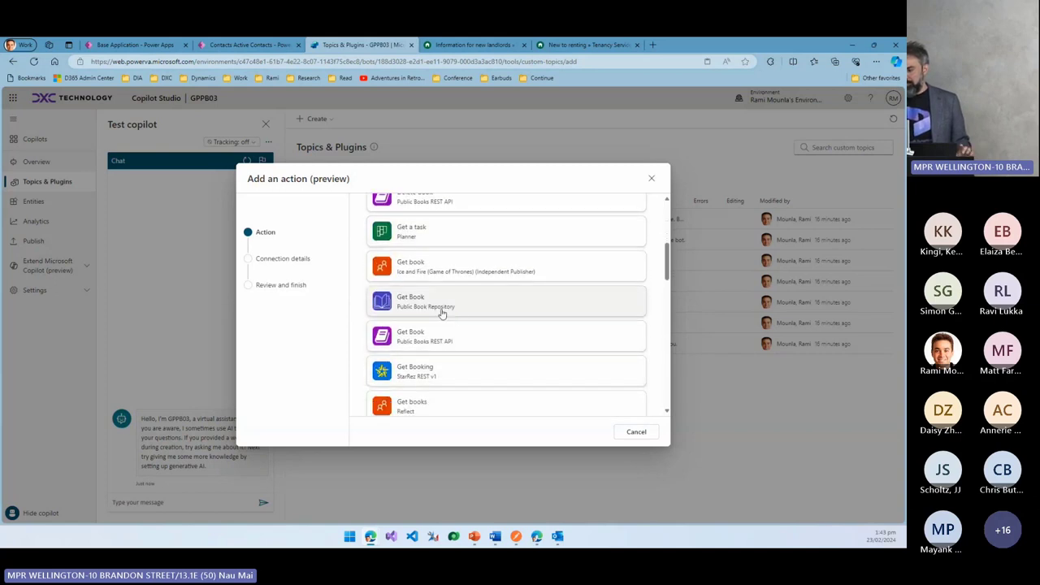
pyautogui.scroll(-4, 455, 355)
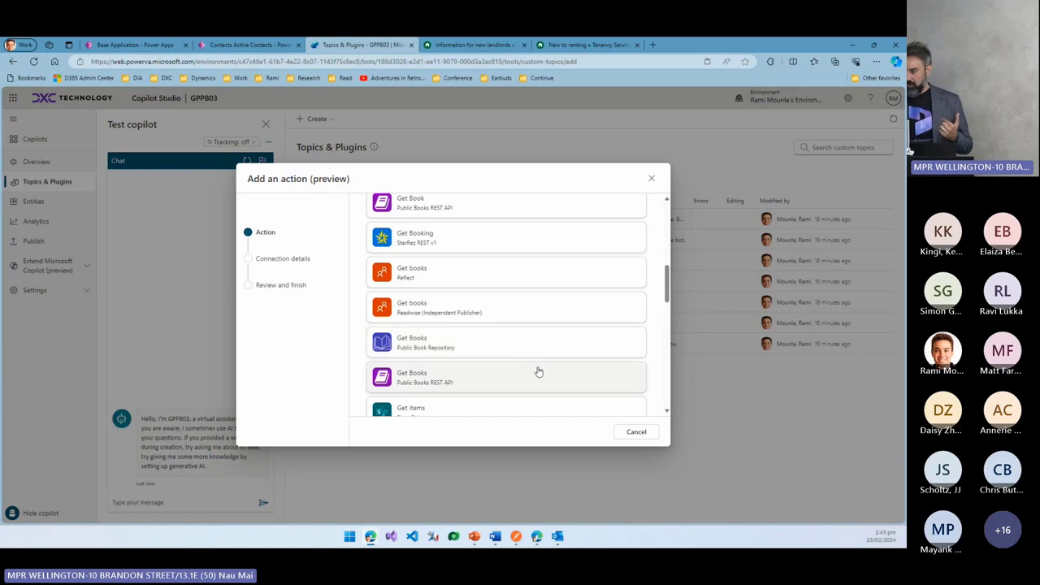
pyautogui.click(492, 352)
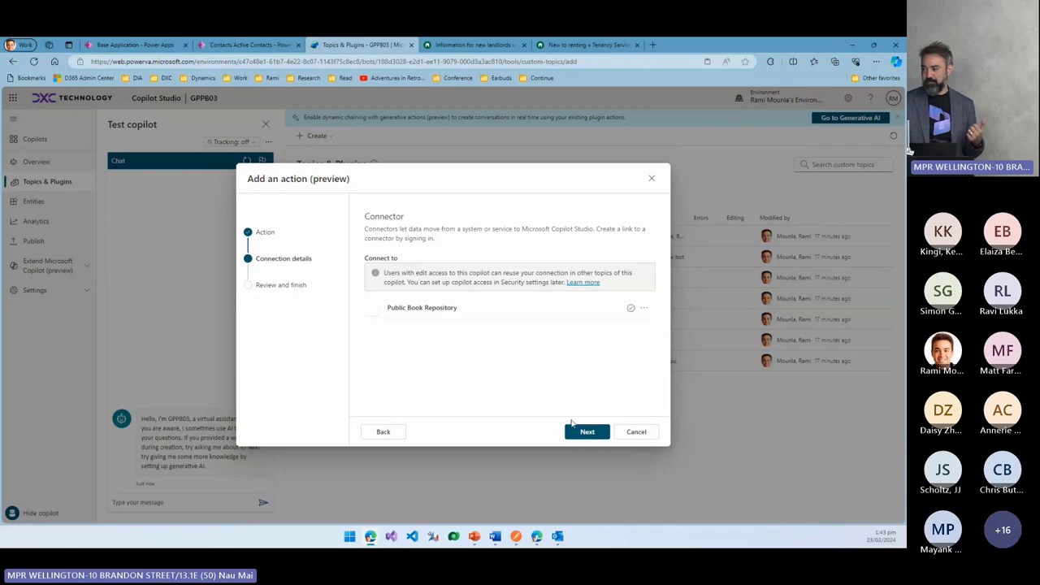
pyautogui.click(580, 433)
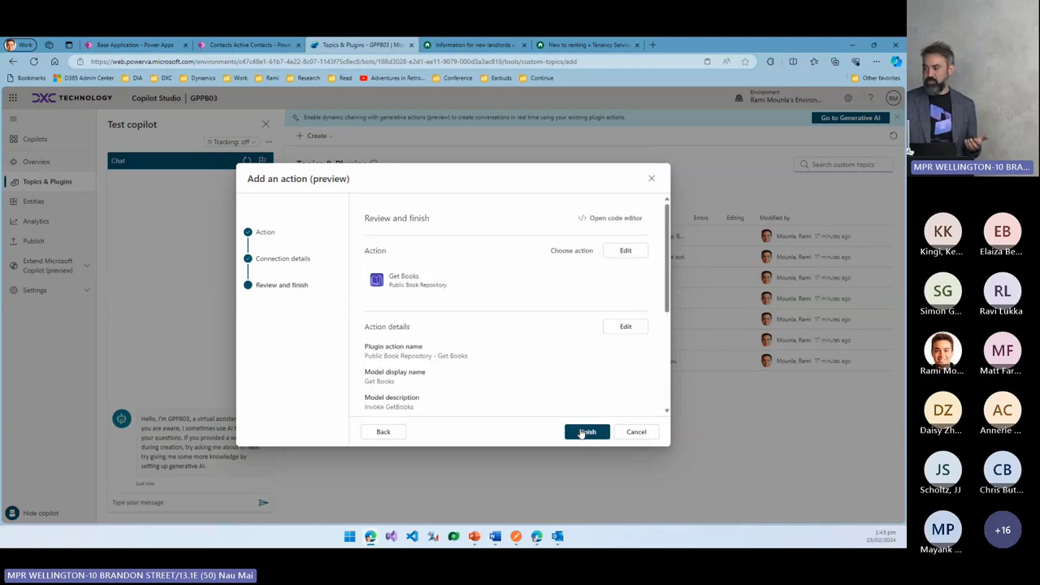
pyautogui.scroll(-3, 563, 395)
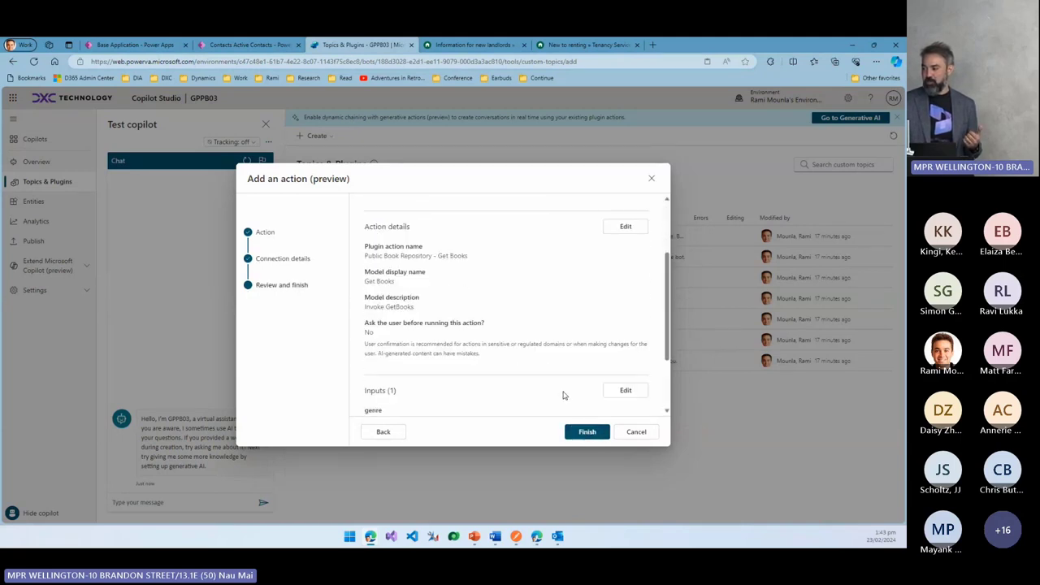
pyautogui.scroll(3, 563, 396)
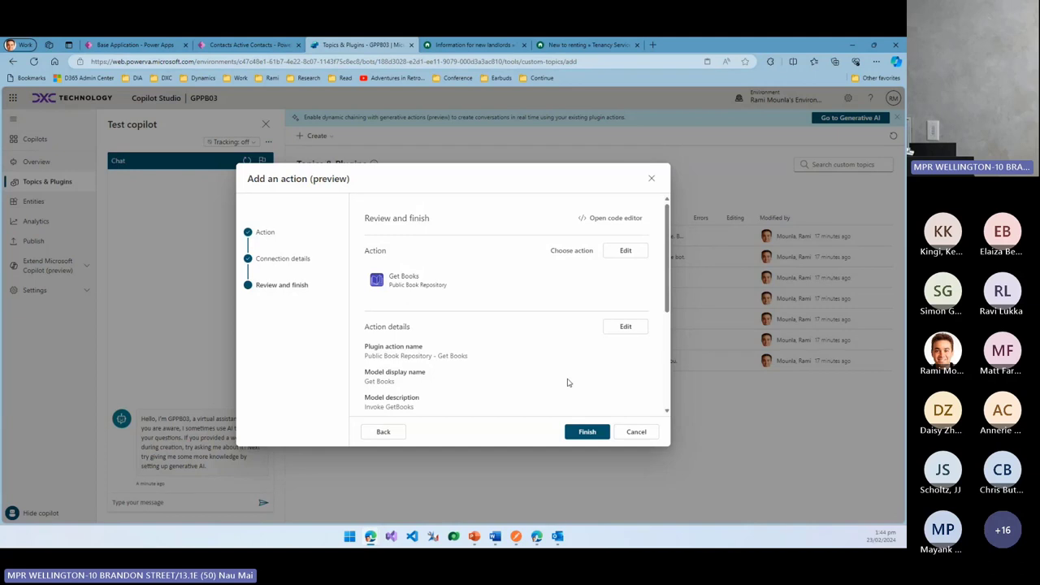
pyautogui.click(598, 430)
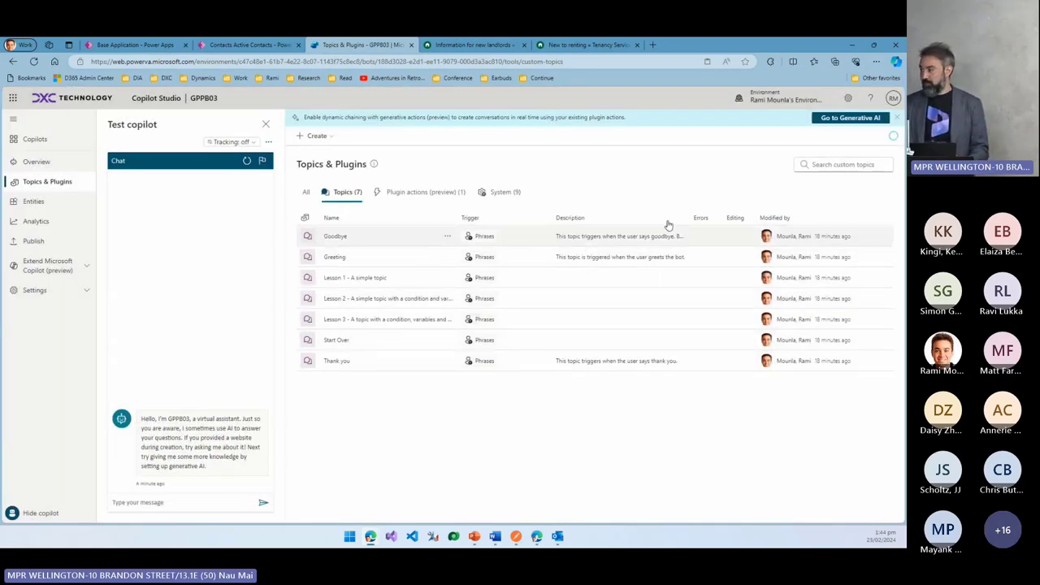
# Start adding another plugin action, search the available actions for "Books" and look through them for a Public Book Repository checkout action.
pyautogui.click(334, 136)
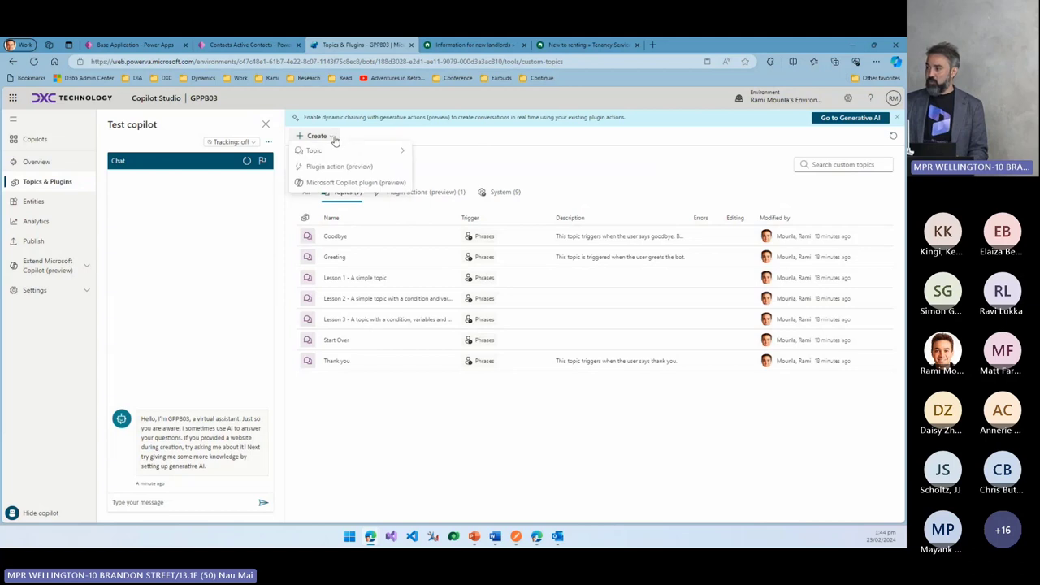
pyautogui.click(346, 169)
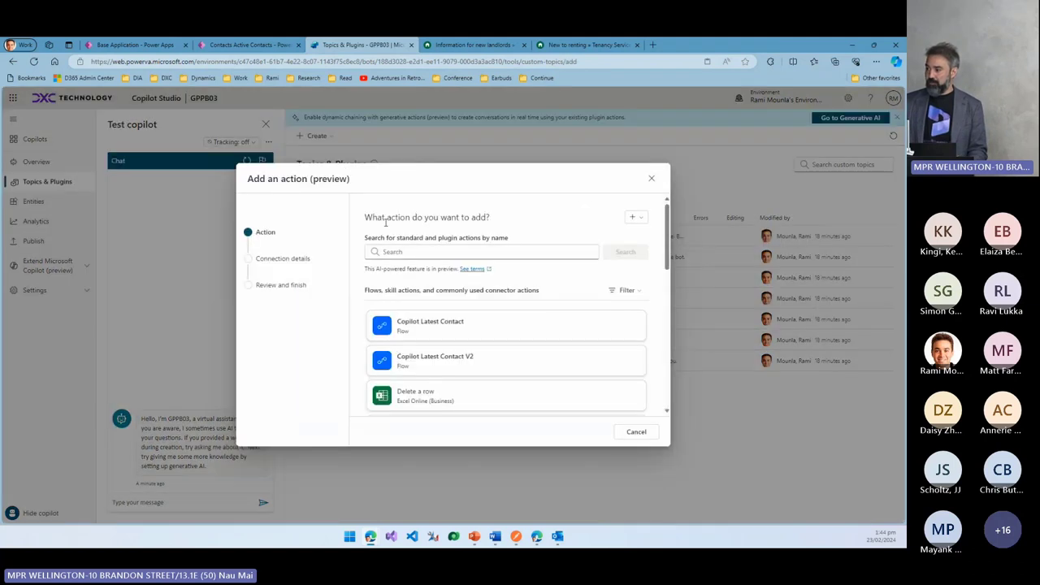
pyautogui.click(406, 251)
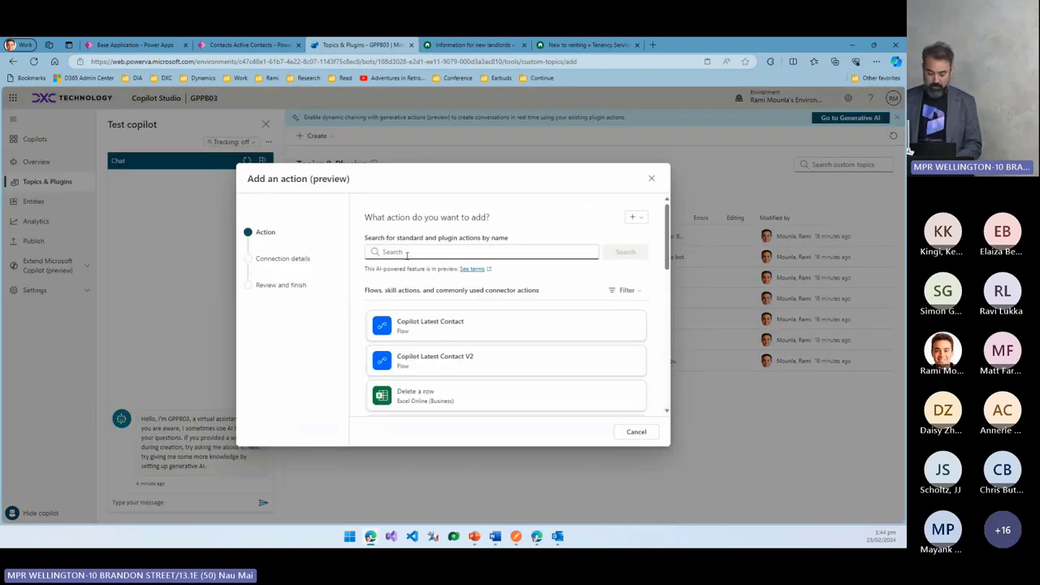
pyautogui.write('Books')
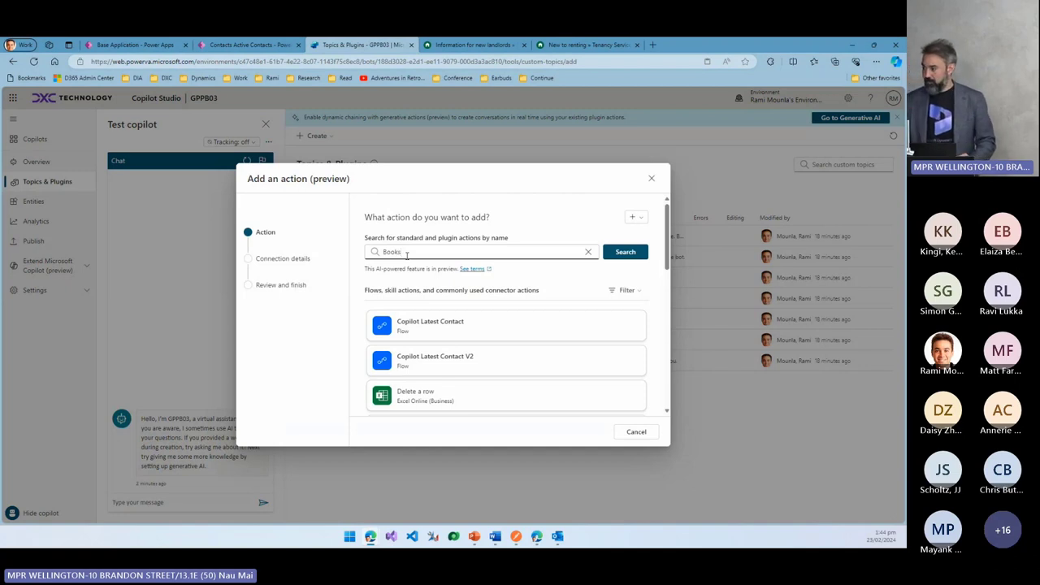
pyautogui.press('Return')
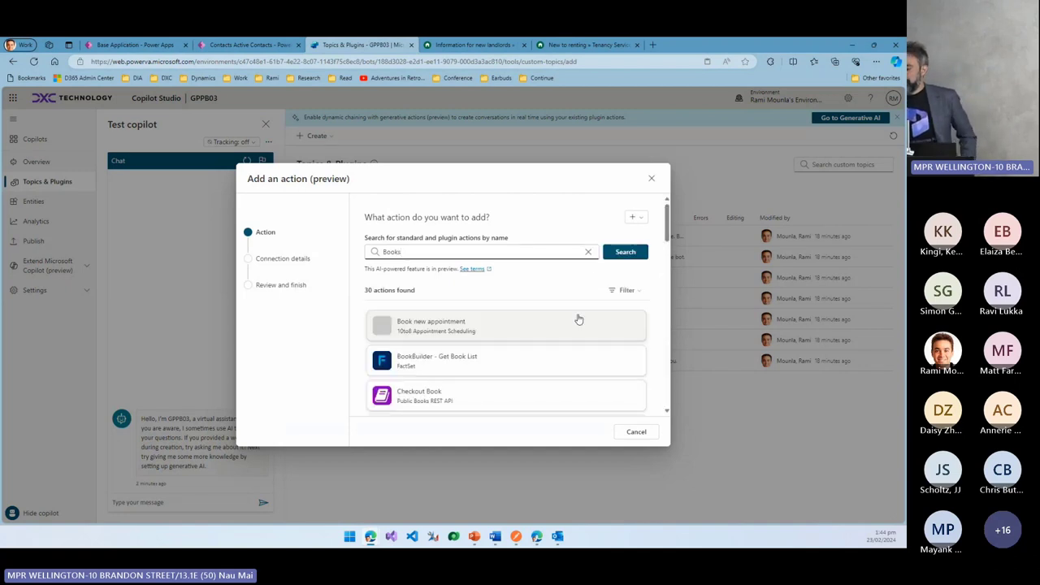
pyautogui.scroll(-5, 567, 328)
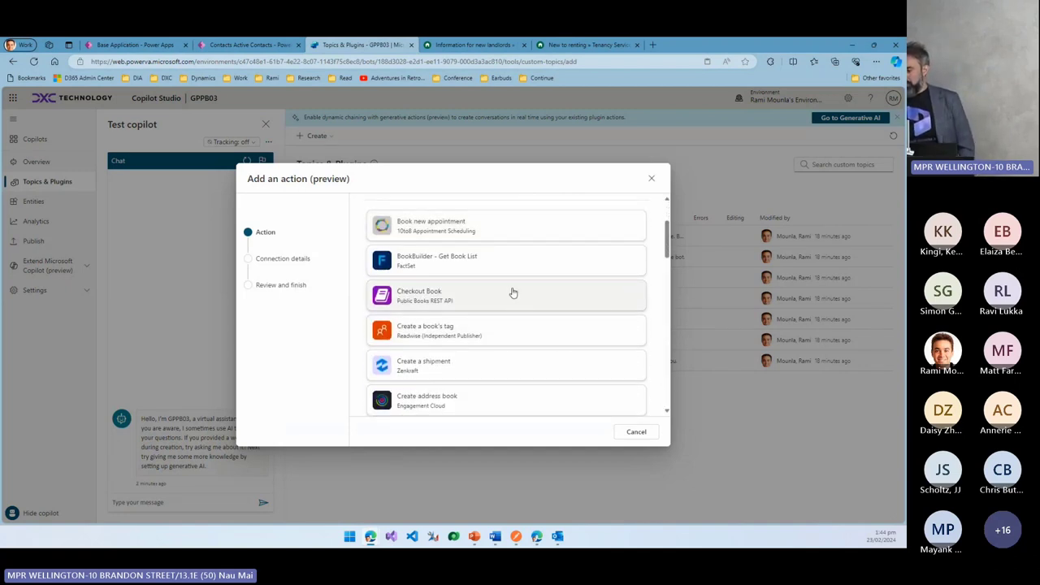
pyautogui.scroll(-6, 513, 297)
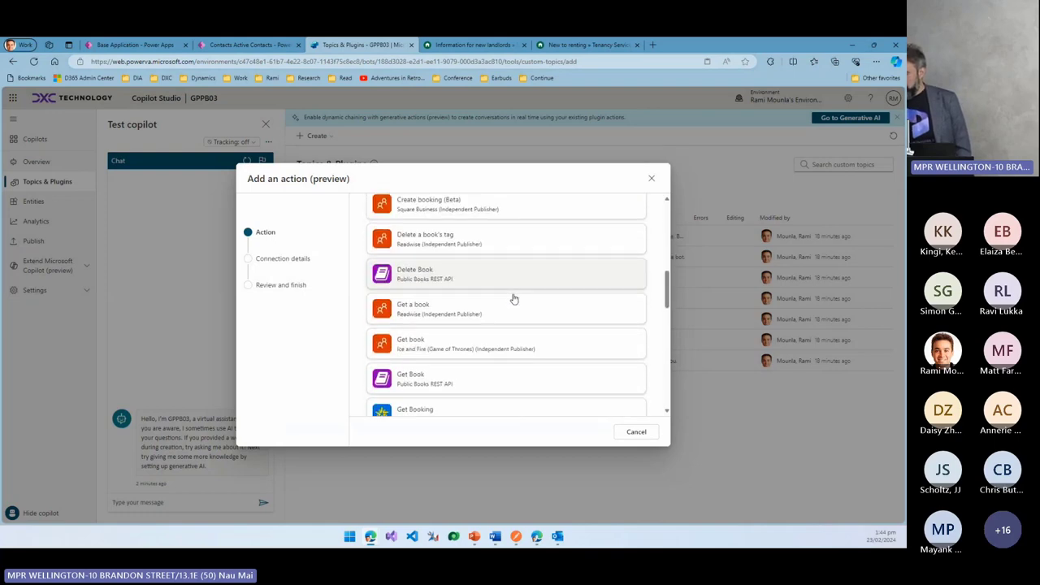
pyautogui.scroll(-4, 514, 299)
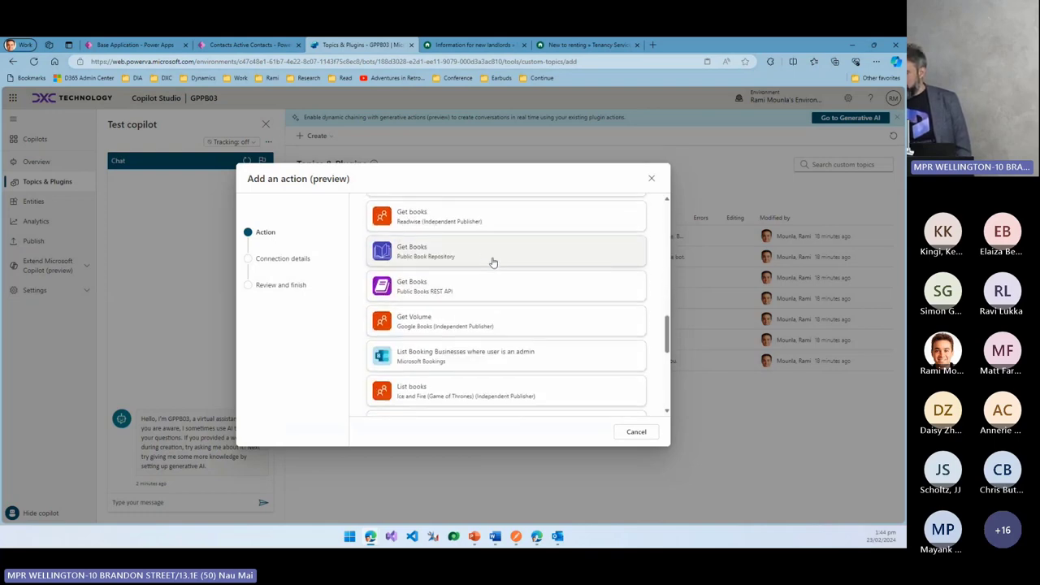
pyautogui.scroll(-8, 499, 307)
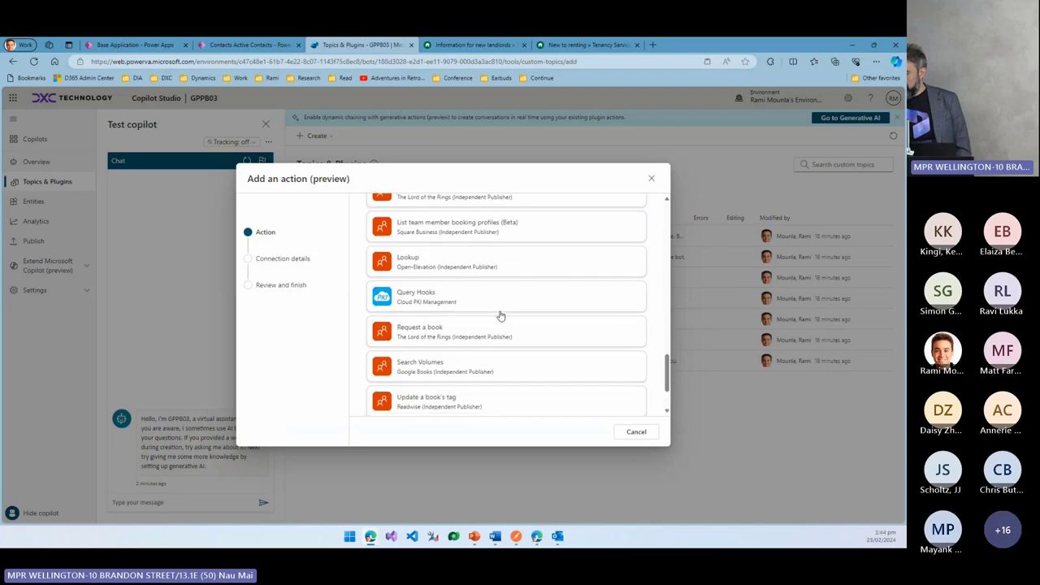
pyautogui.scroll(9, 498, 315)
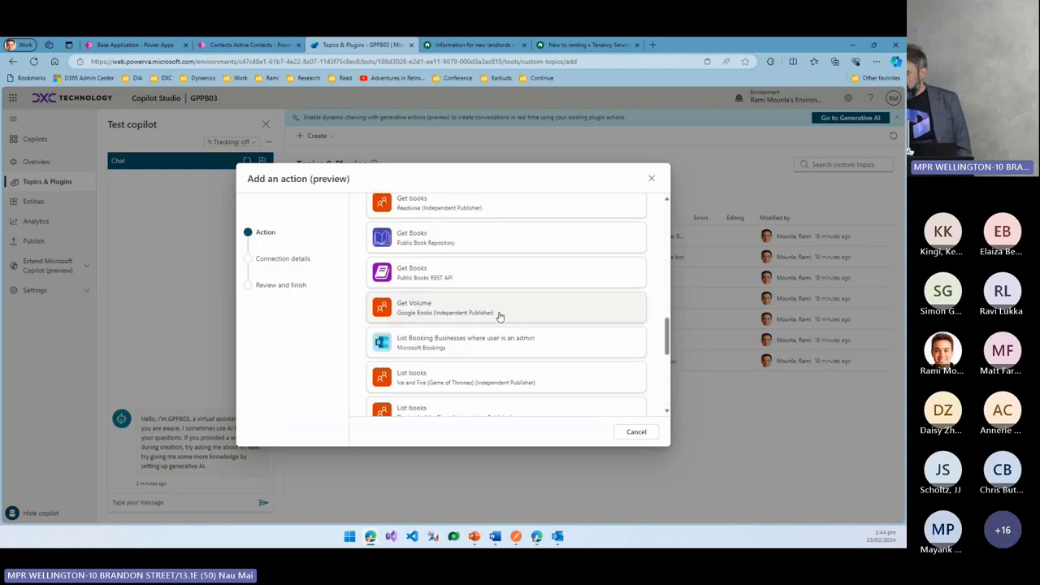
pyautogui.scroll(5, 480, 363)
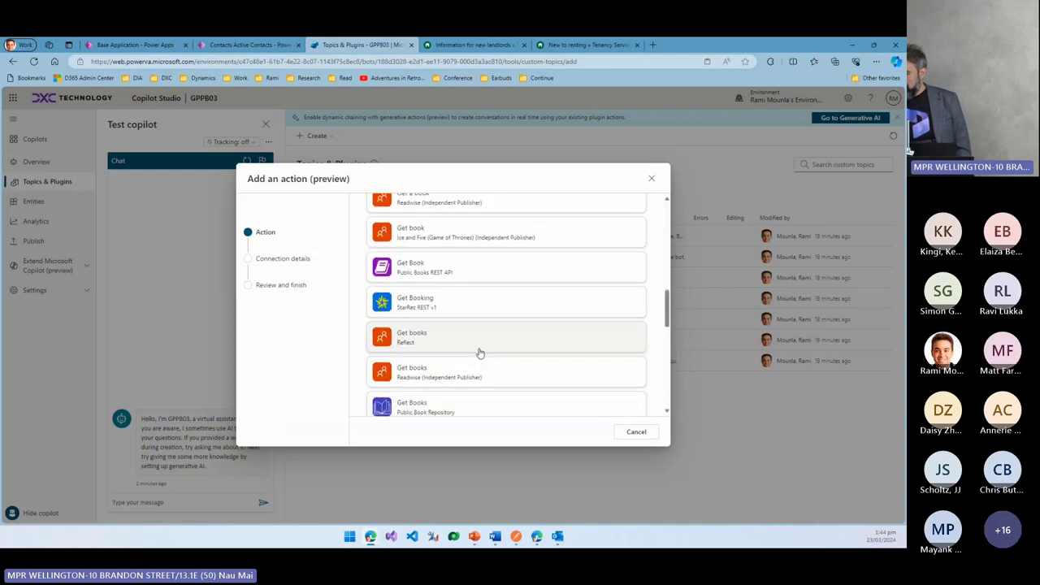
pyautogui.scroll(6, 480, 353)
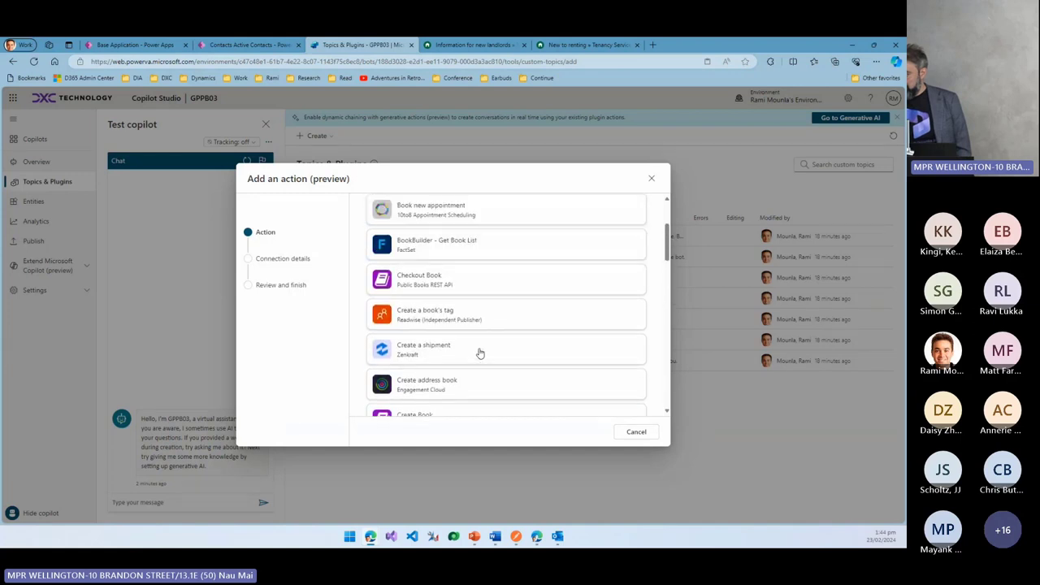
pyautogui.scroll(2, 414, 235)
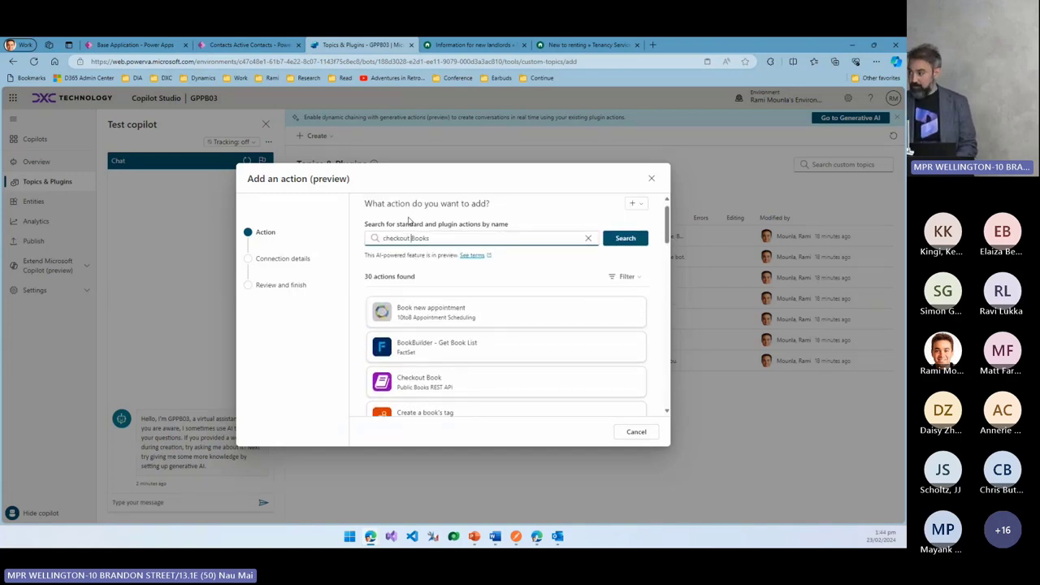
# Search for "checkout Books" and add the Checkout Book action of Public Book Repository as a plugin action using its existing connection.
pyautogui.press('Return')
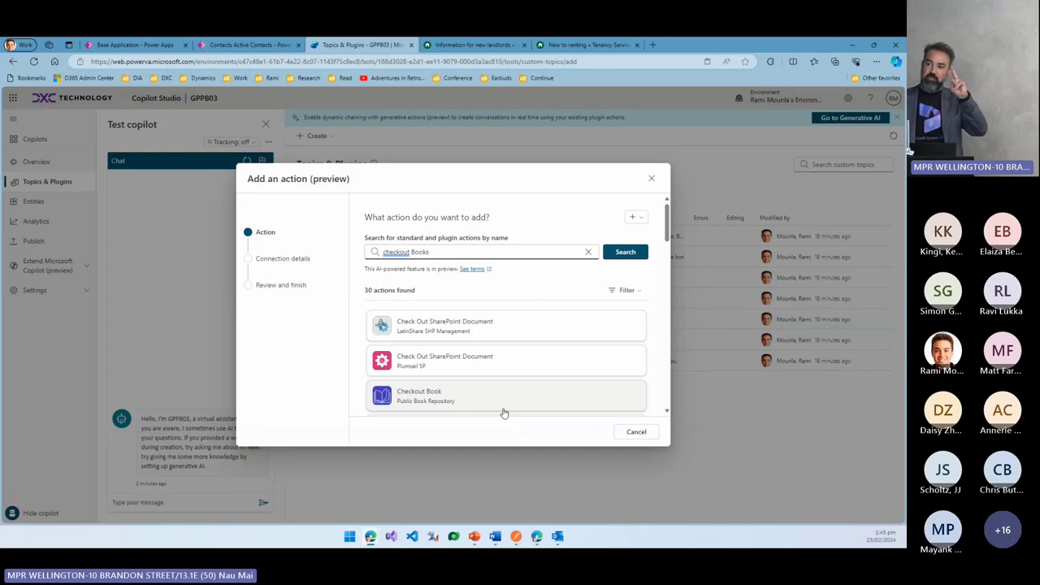
pyautogui.click(503, 406)
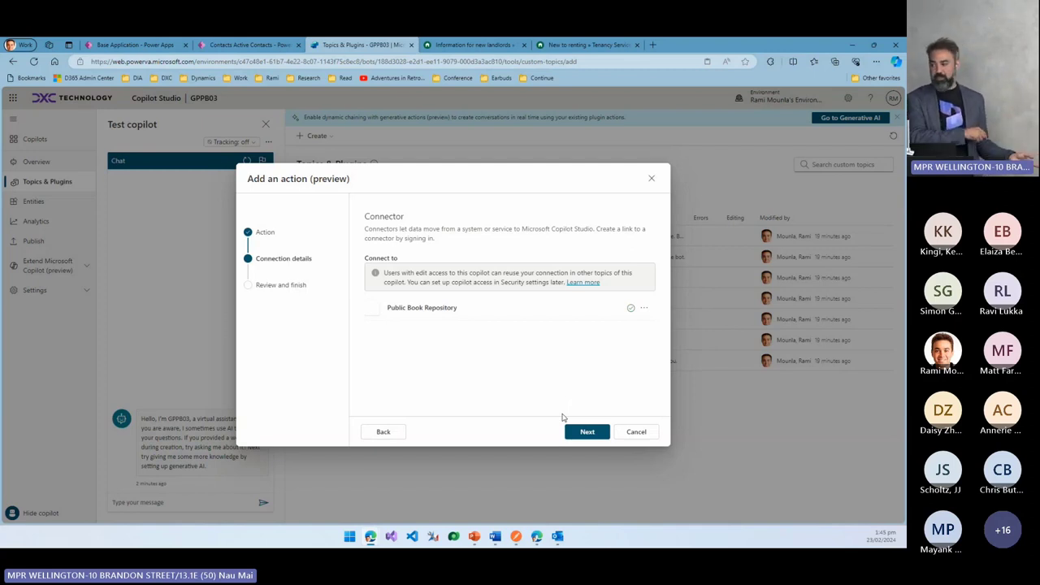
pyautogui.click(589, 432)
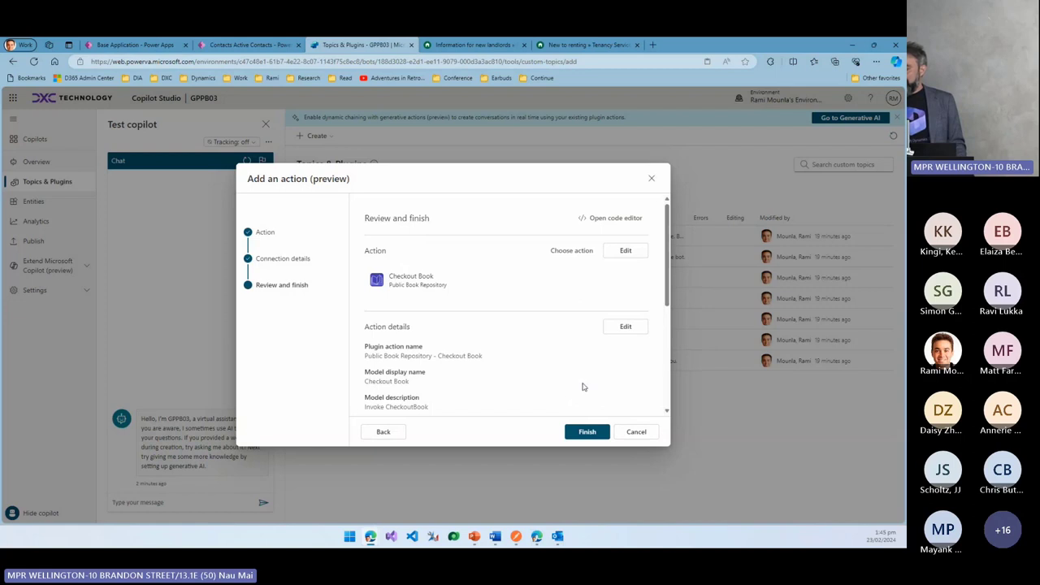
pyautogui.click(588, 432)
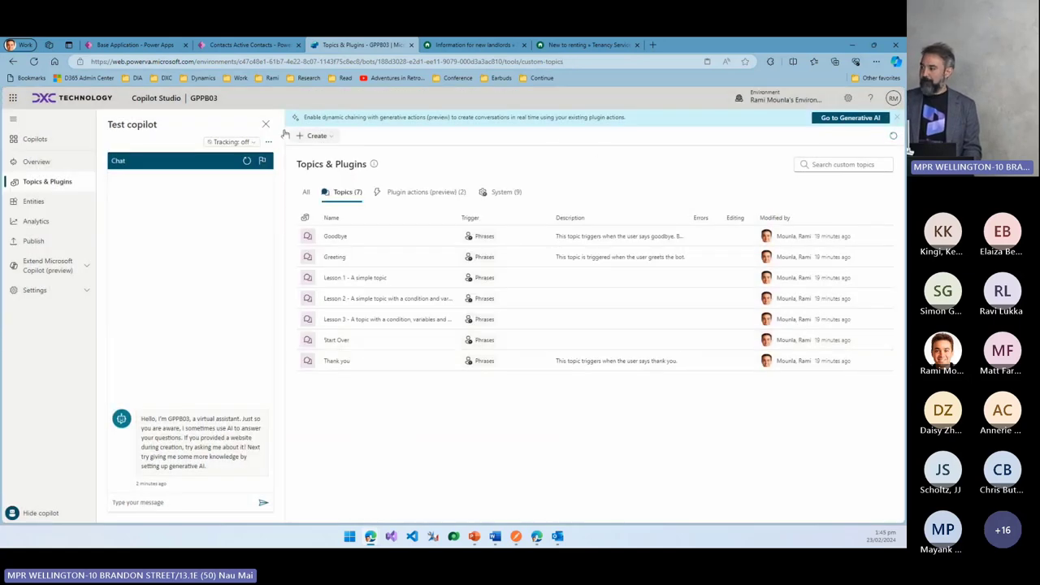
# Start adding a further plugin action to the copilot and search the available actions for "Get book".
pyautogui.click(315, 136)
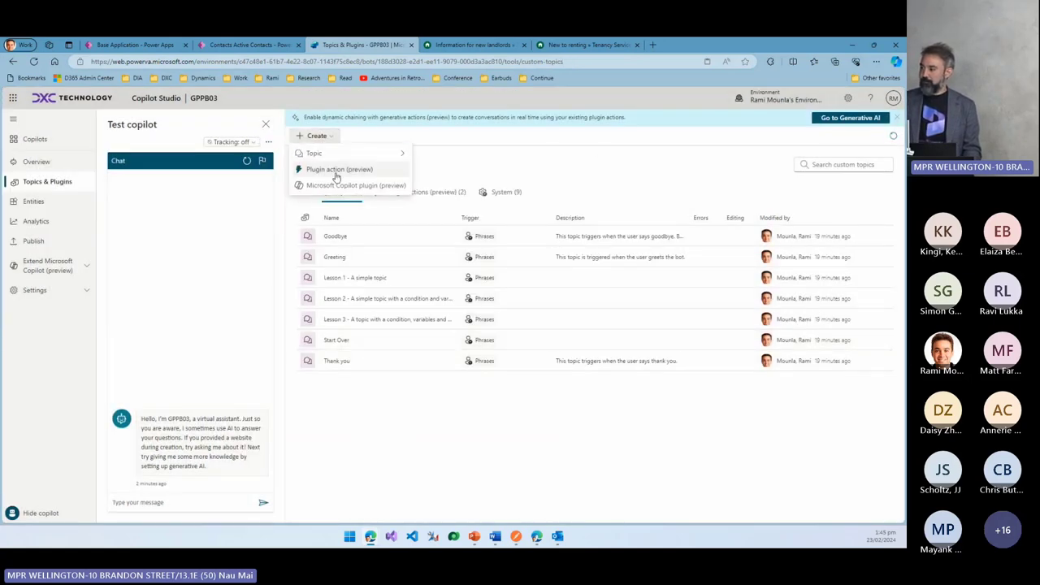
pyautogui.click(337, 171)
pyautogui.click(437, 252)
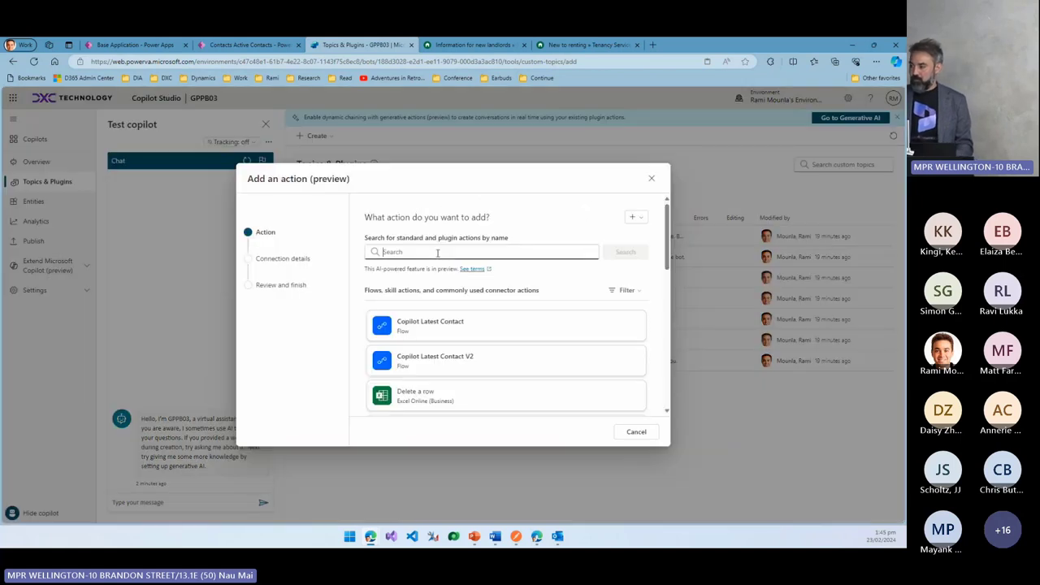
pyautogui.write('Get boo')
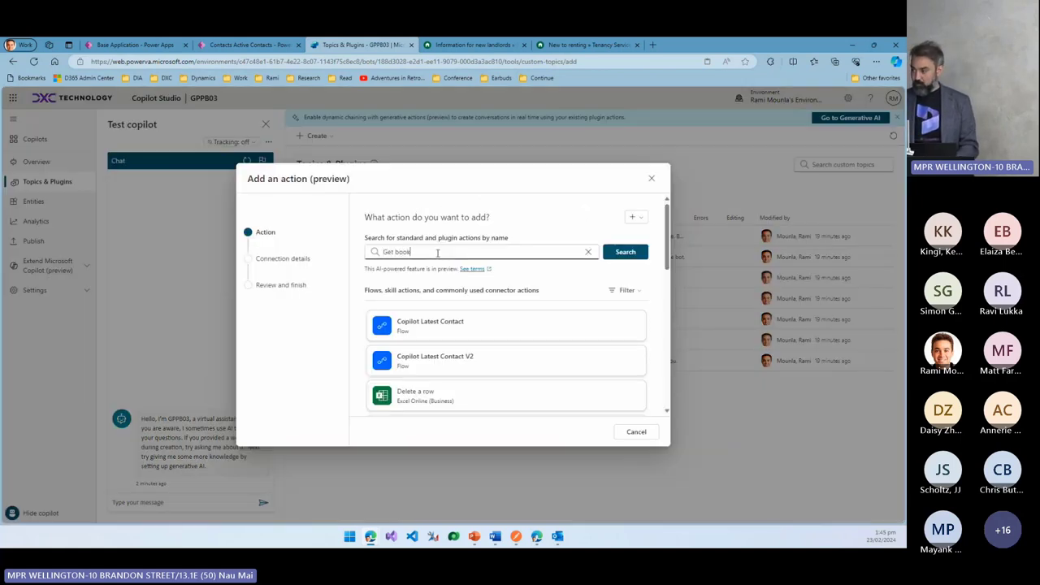
pyautogui.write('k')
pyautogui.click(619, 254)
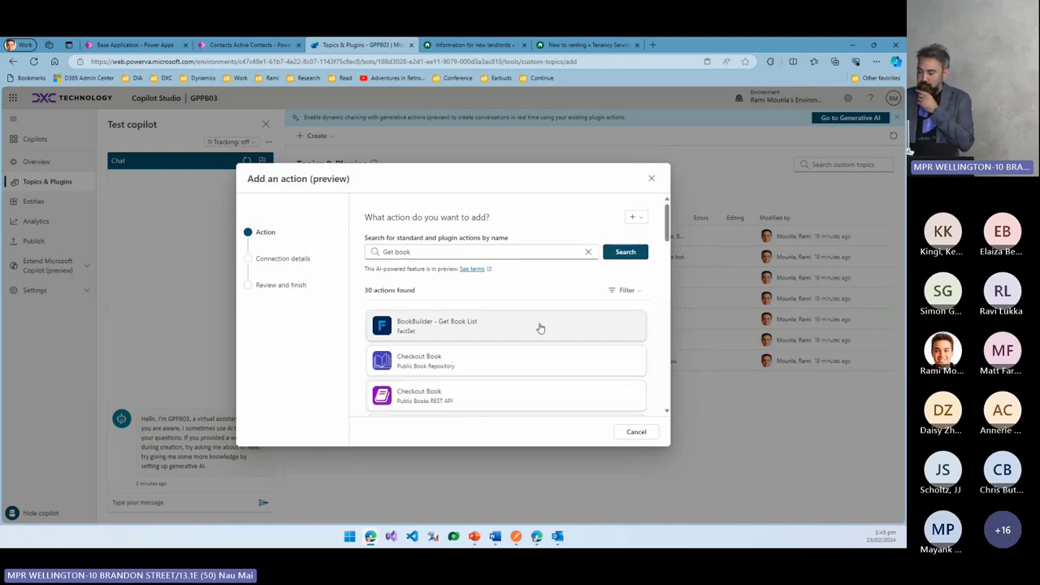
# Add the Get Book action of Public Book Repository with its existing connection, and show the copilot's list of plugin actions.
pyautogui.scroll(-5, 472, 376)
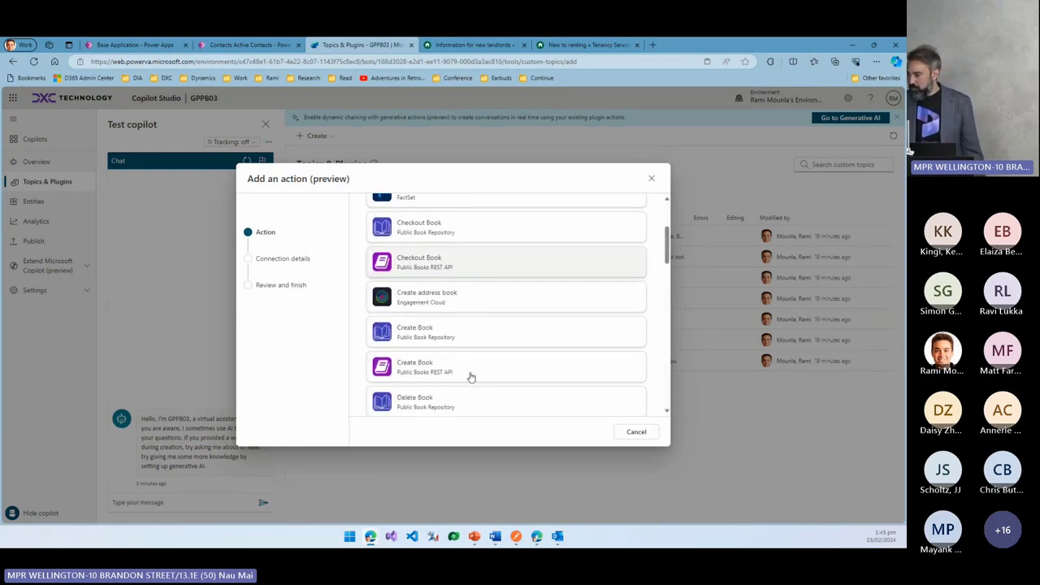
pyautogui.scroll(-5, 472, 376)
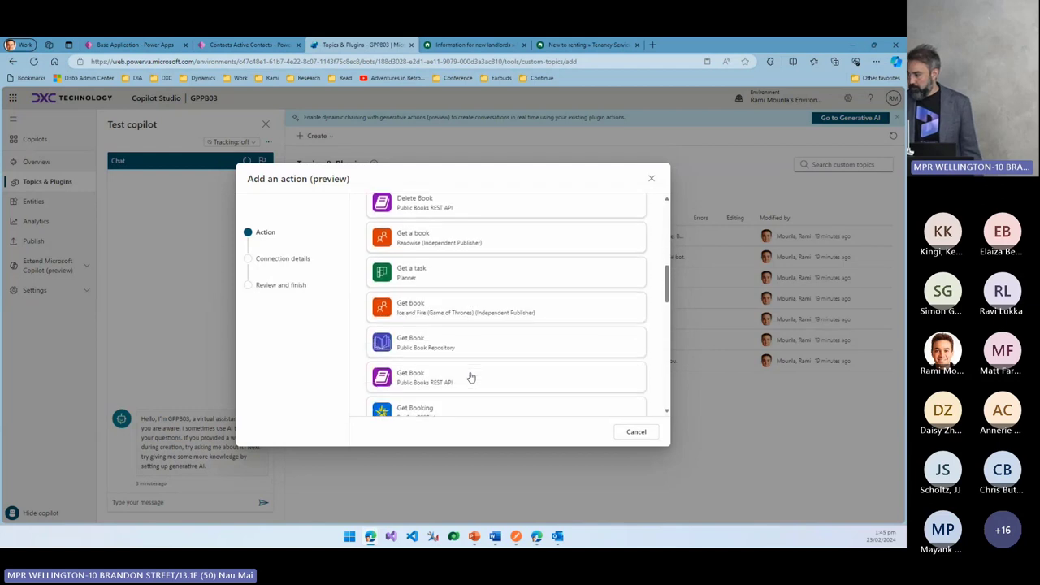
pyautogui.click(461, 340)
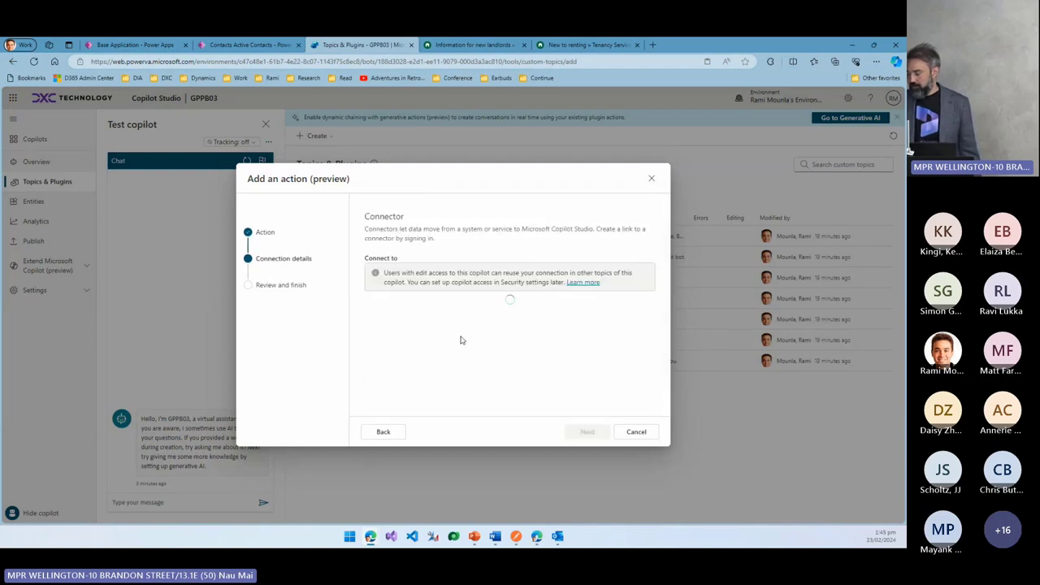
pyautogui.click(580, 432)
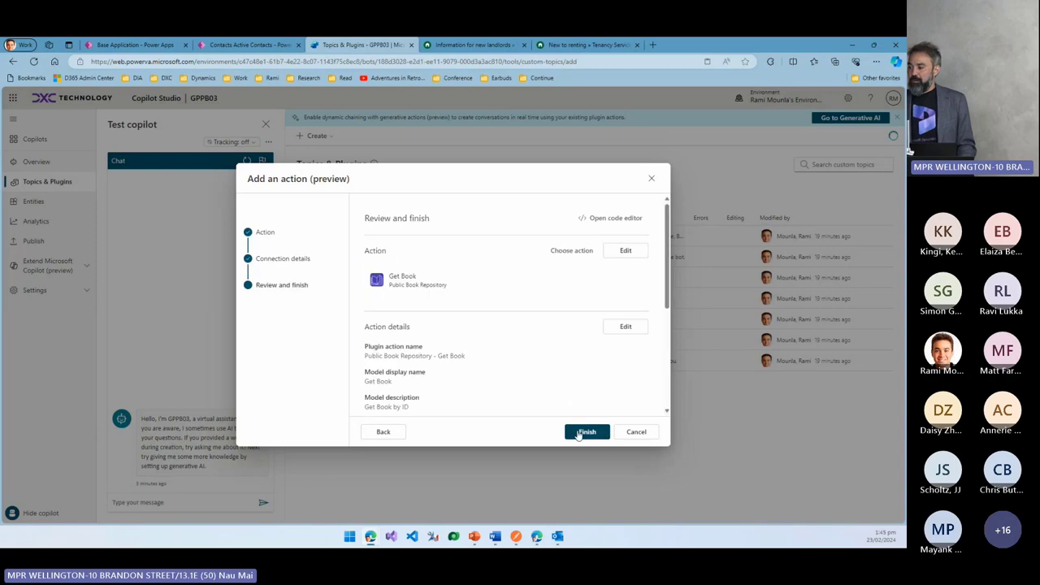
pyautogui.click(583, 431)
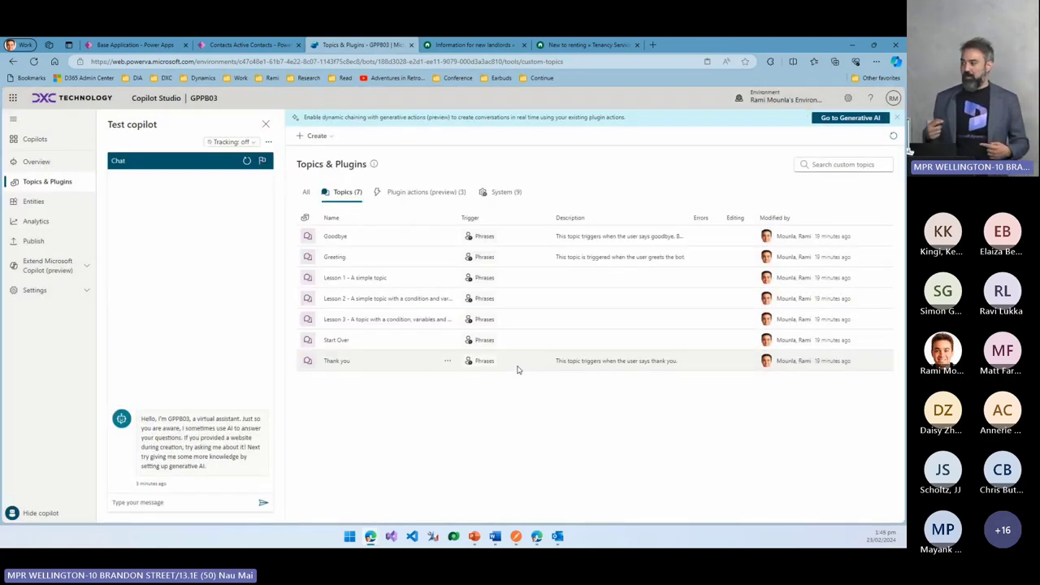
pyautogui.click(430, 193)
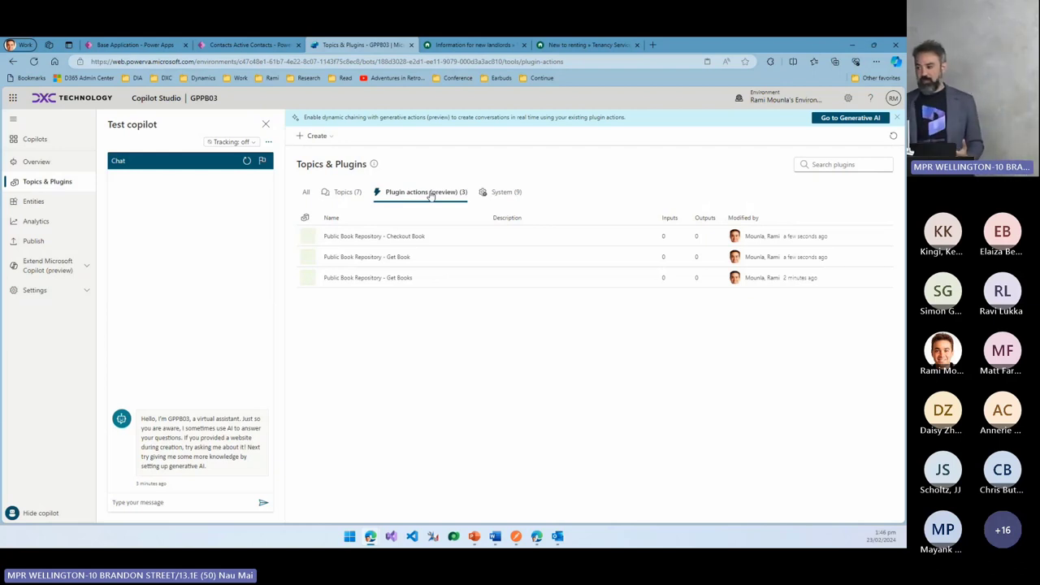
# Enable dynamic chaining with generative actions (preview) in the copilot's Generative AI settings and save the change.
pyautogui.click(57, 293)
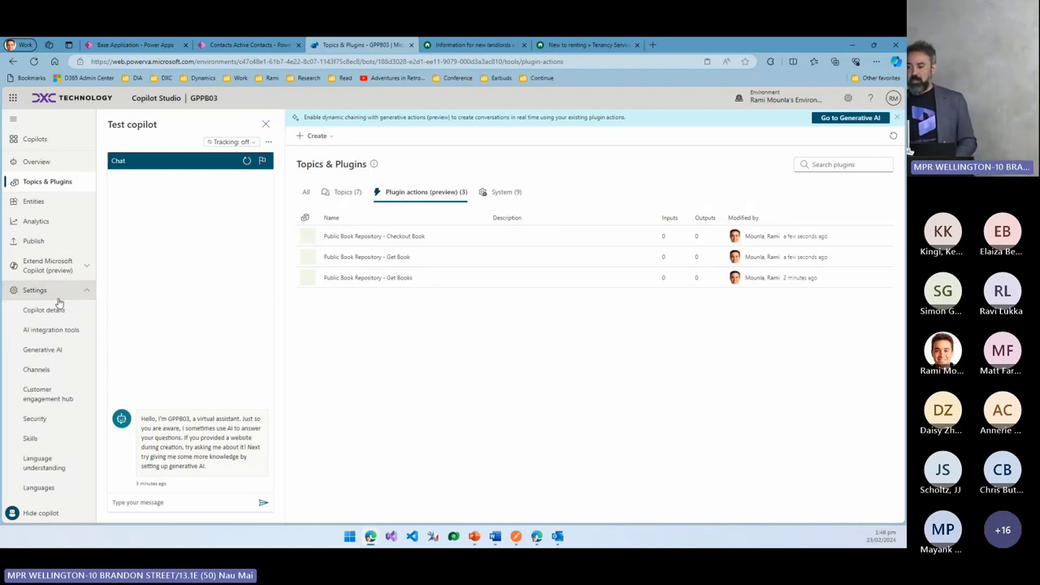
pyautogui.click(60, 350)
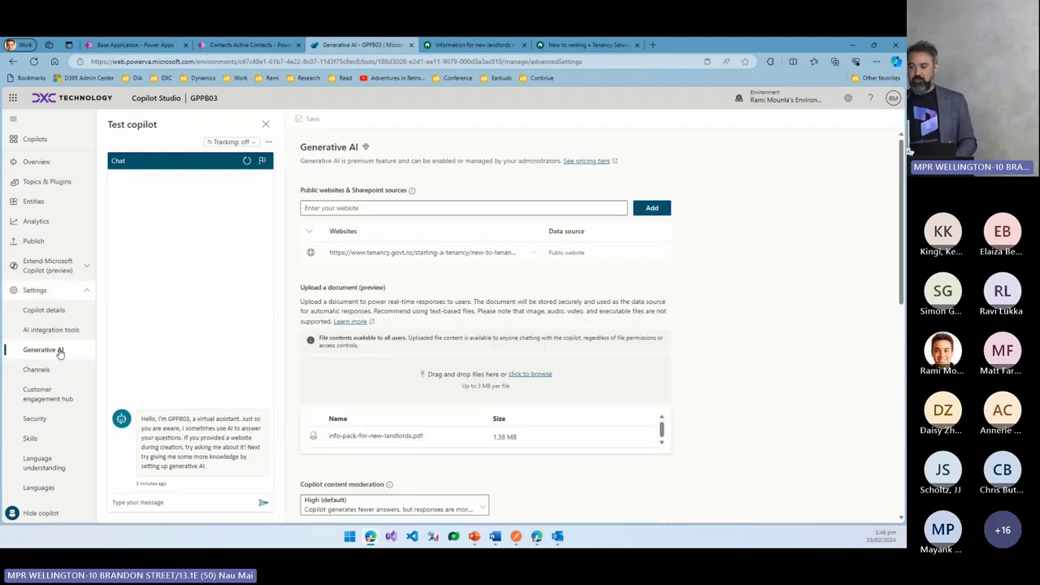
pyautogui.scroll(-2, 597, 449)
pyautogui.scroll(-5, 597, 450)
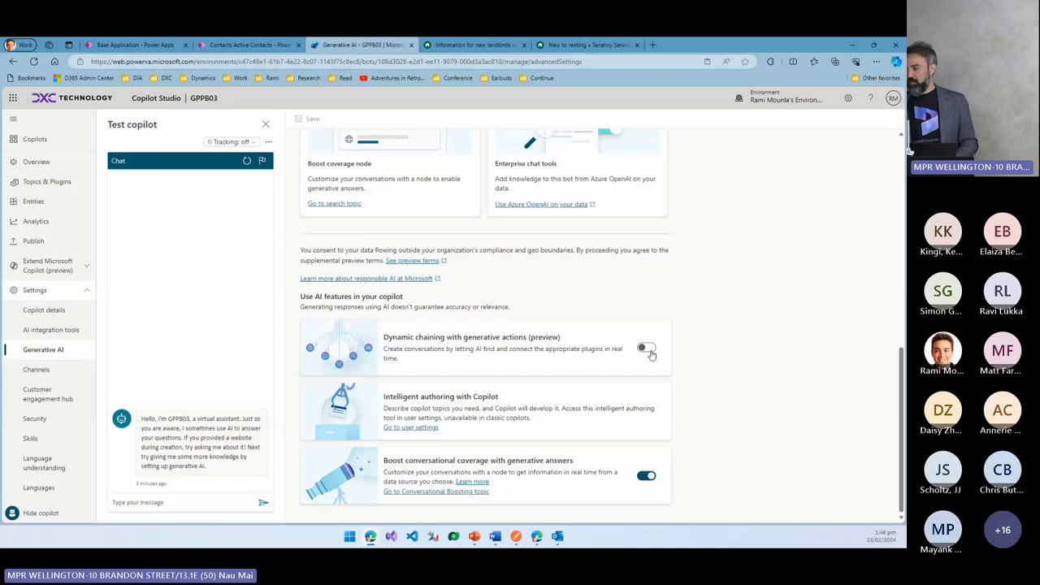
pyautogui.click(647, 348)
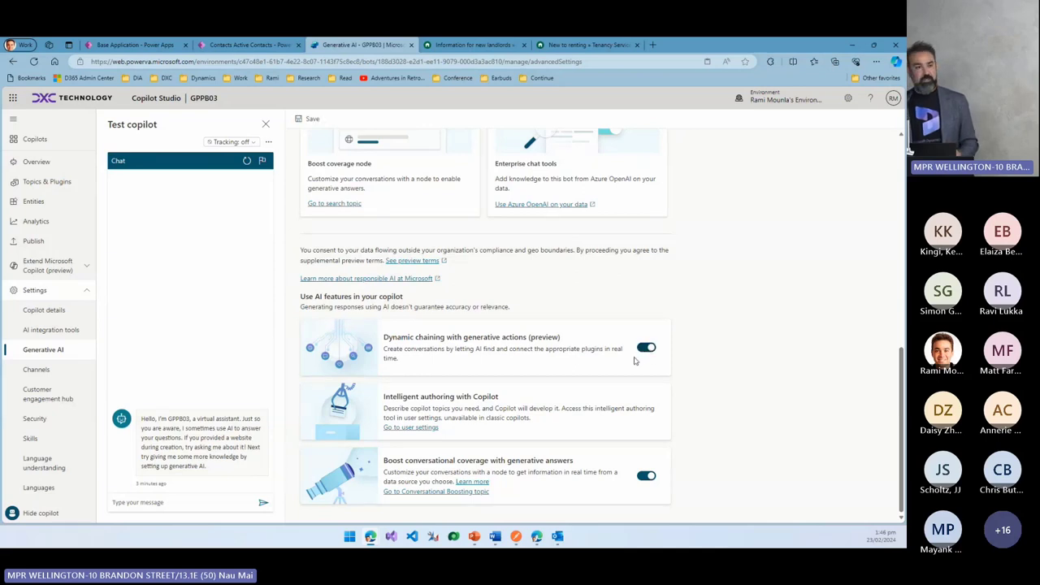
pyautogui.click(59, 185)
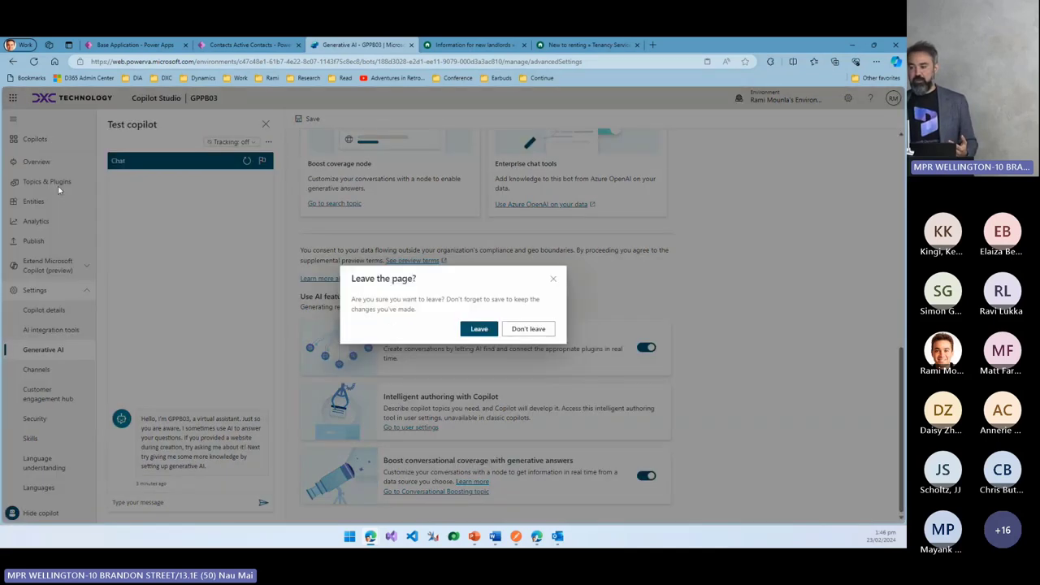
pyautogui.click(538, 329)
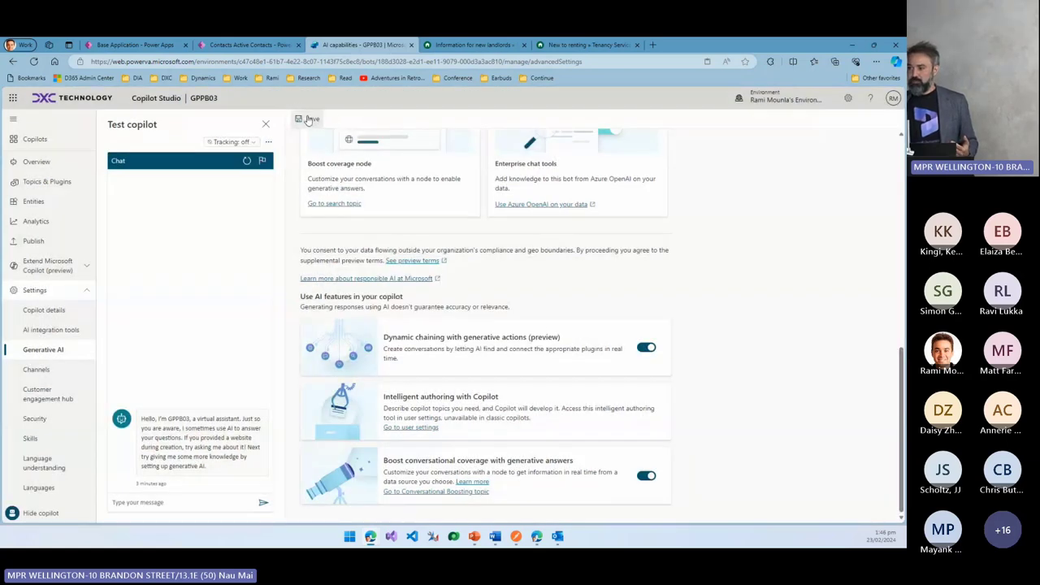
pyautogui.click(308, 118)
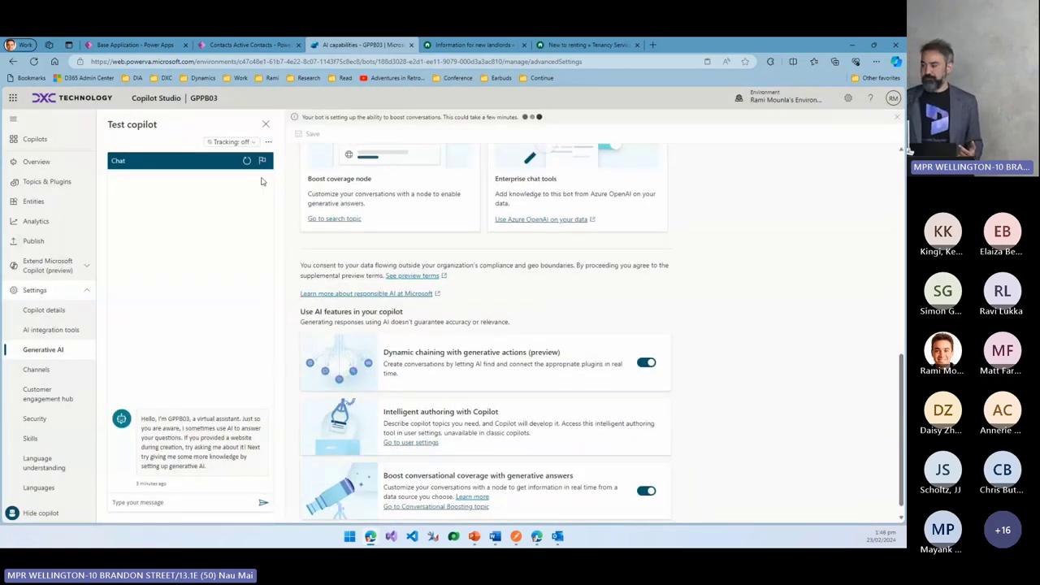
# Go back to the copilot's list of plugin actions to check the trigger assigned to each one.
pyautogui.click(37, 163)
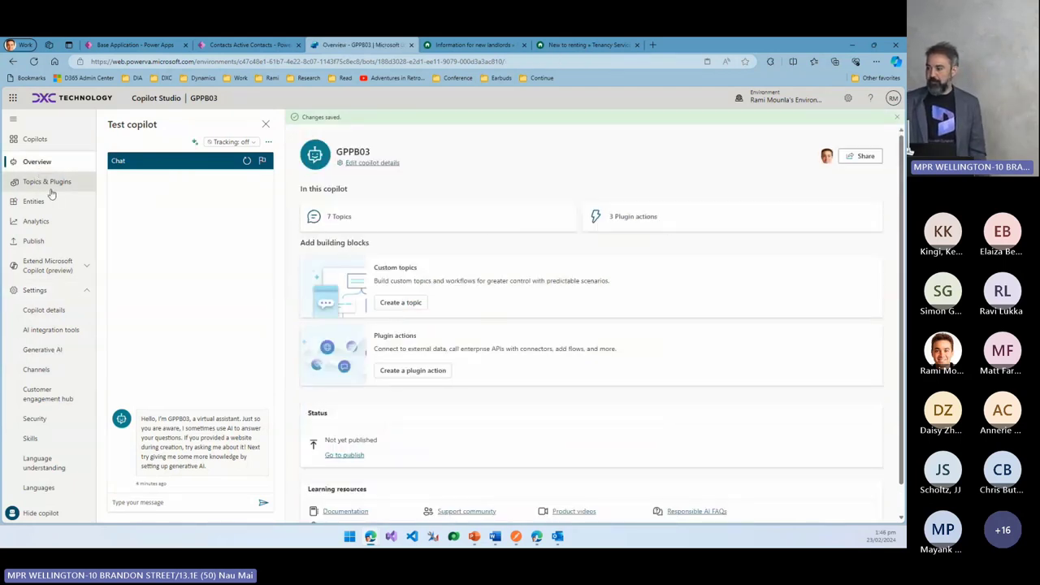
pyautogui.click(48, 182)
pyautogui.click(390, 190)
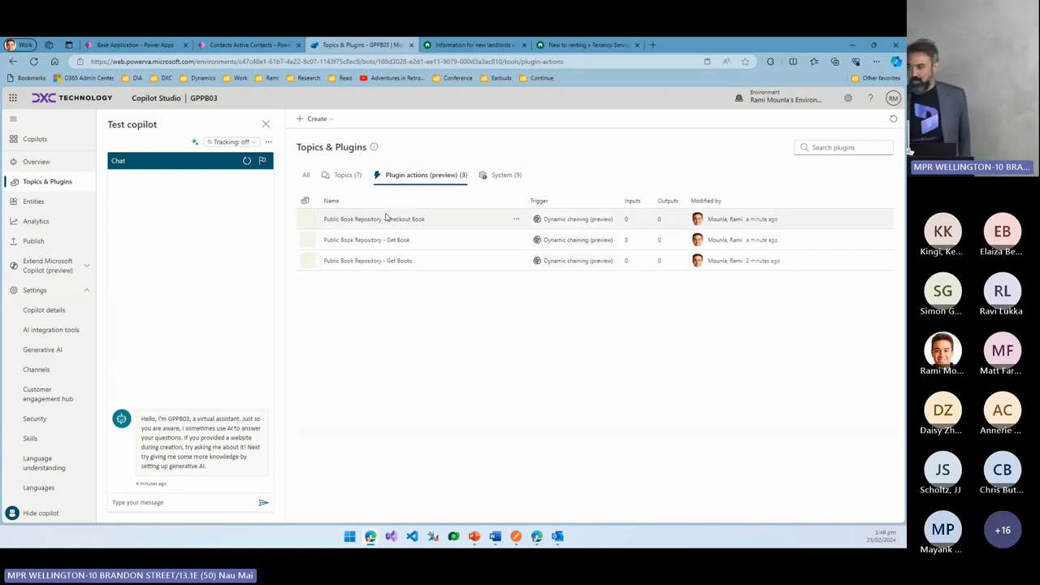
# Restart the test conversation, send "Get books" and answer the genre question with "Documentary".
pyautogui.click(247, 160)
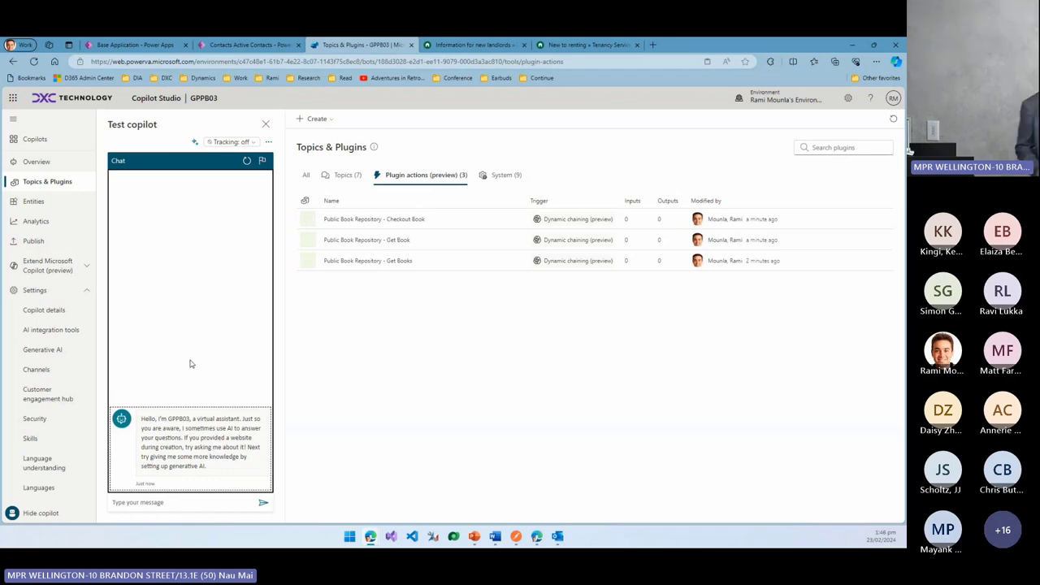
pyautogui.click(179, 504)
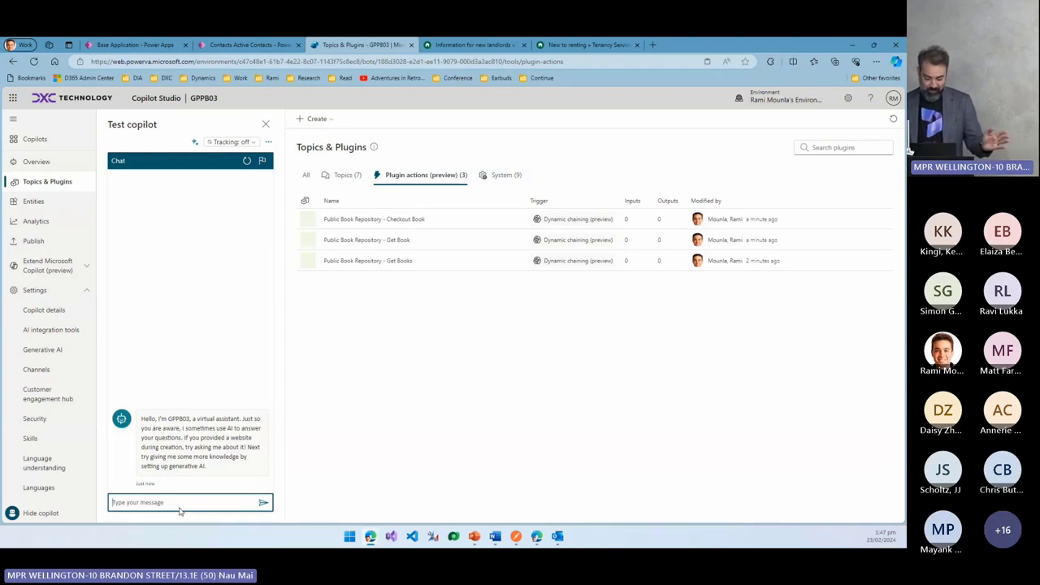
pyautogui.write('Get books')
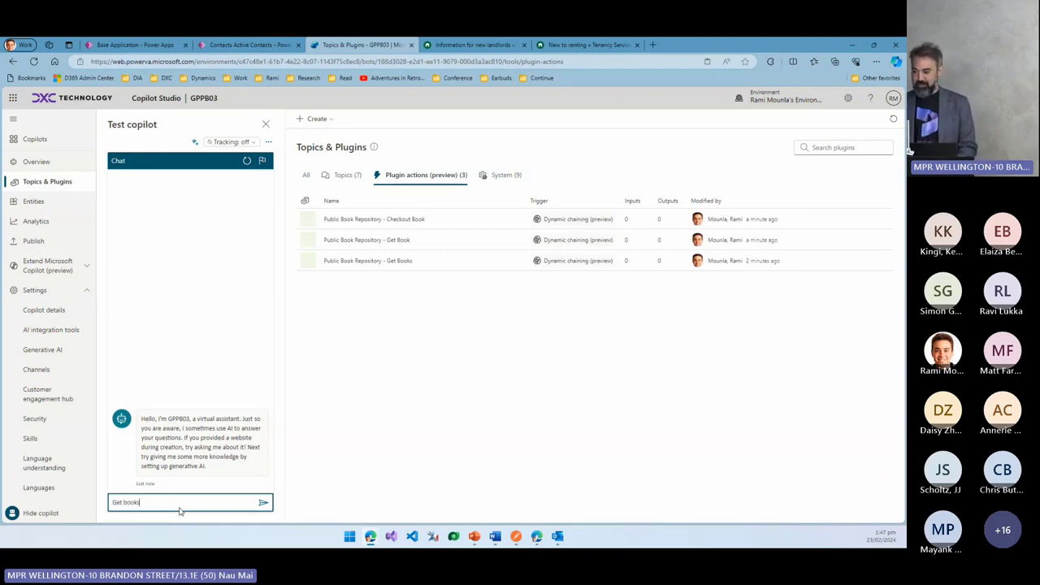
pyautogui.press('Return')
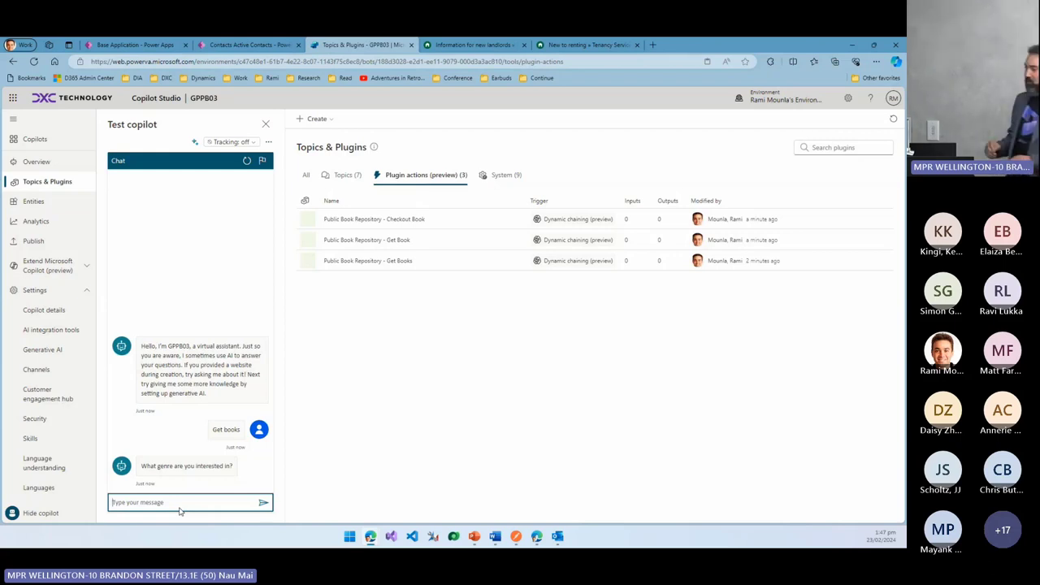
pyautogui.write('Docu')
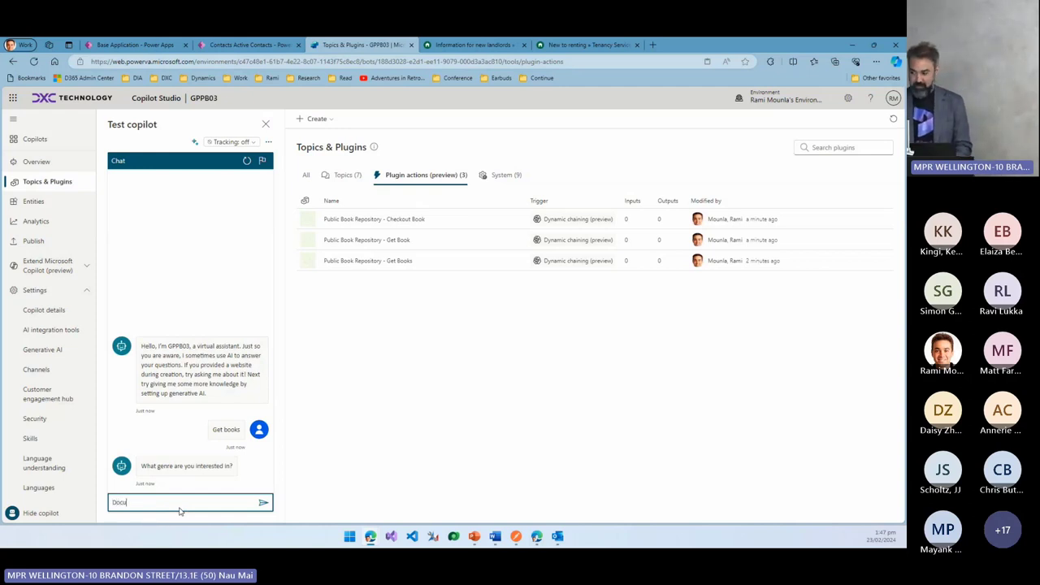
pyautogui.write('mentary')
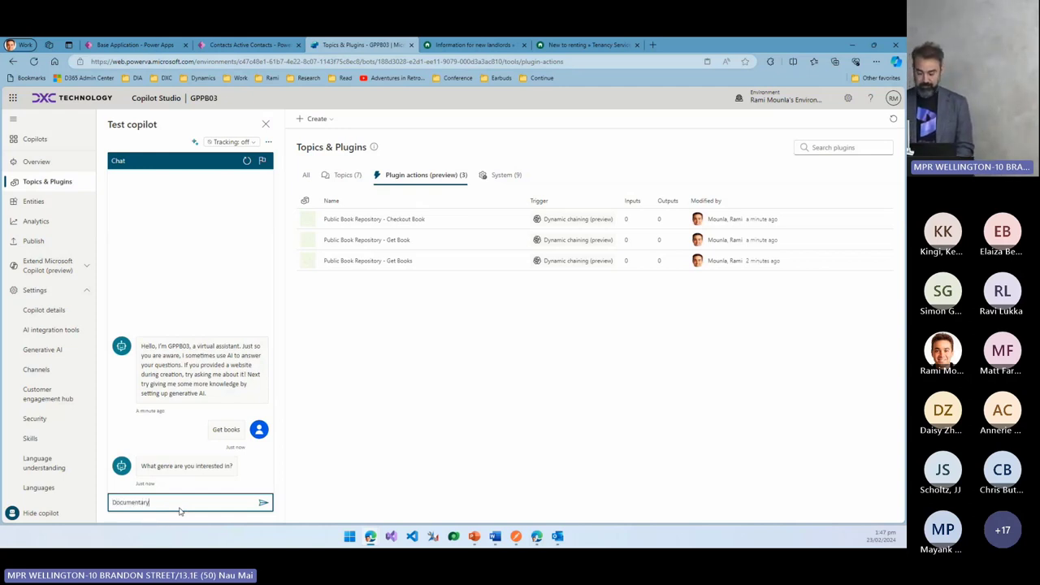
pyautogui.press('Return')
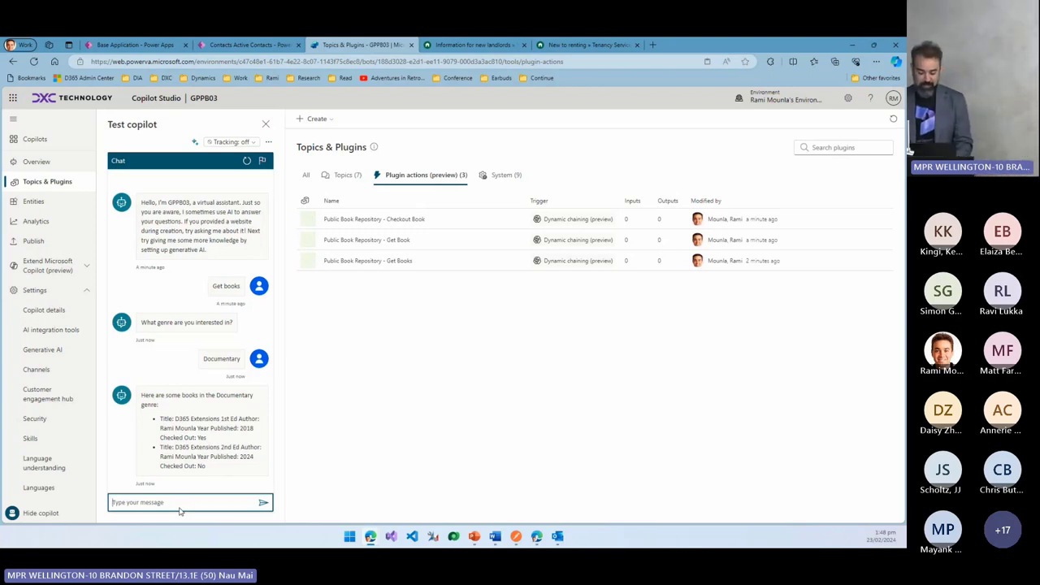
# Ask the test copilot for the books' identifiers with the messages "Get books with ID" and "Get ID".
pyautogui.write('C')
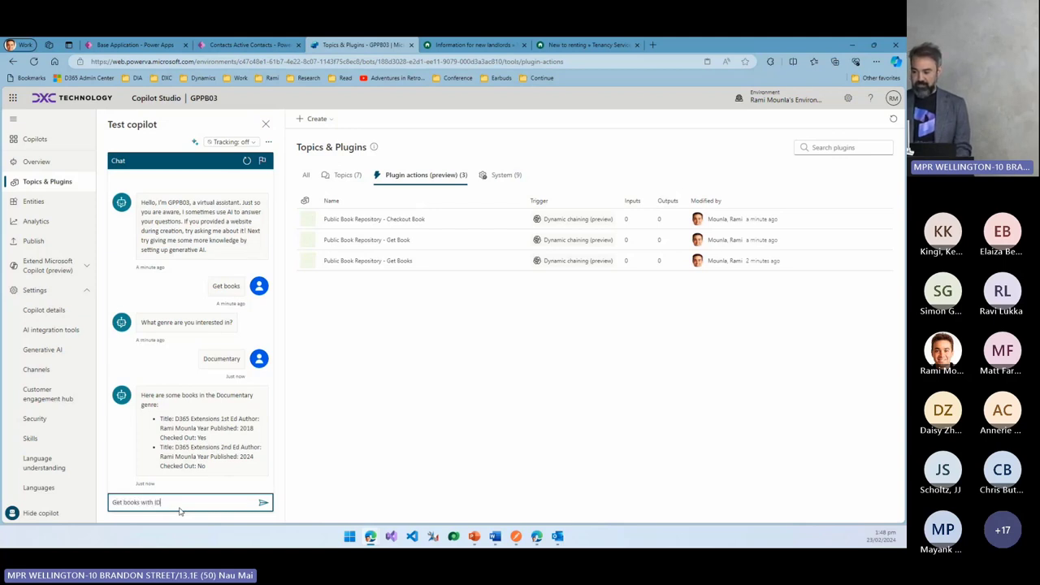
pyautogui.write('et books with ID')
pyautogui.press('Return')
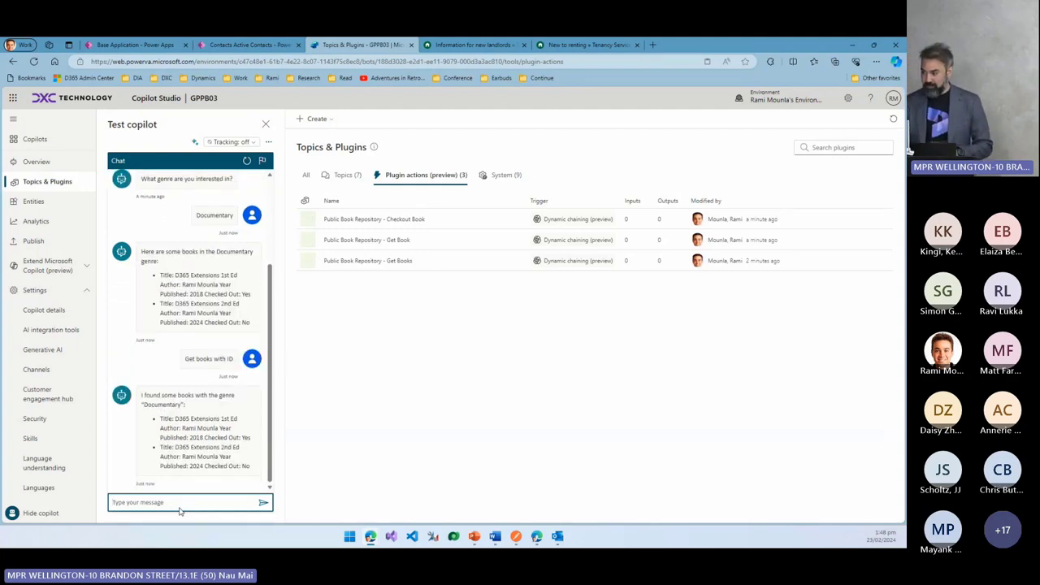
pyautogui.write('Get ID')
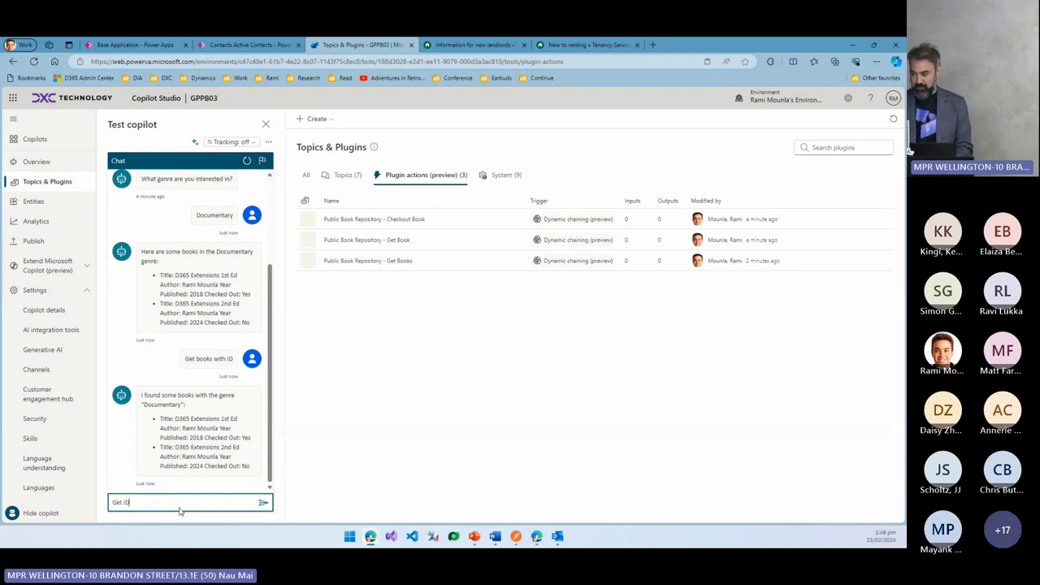
pyautogui.press('Return')
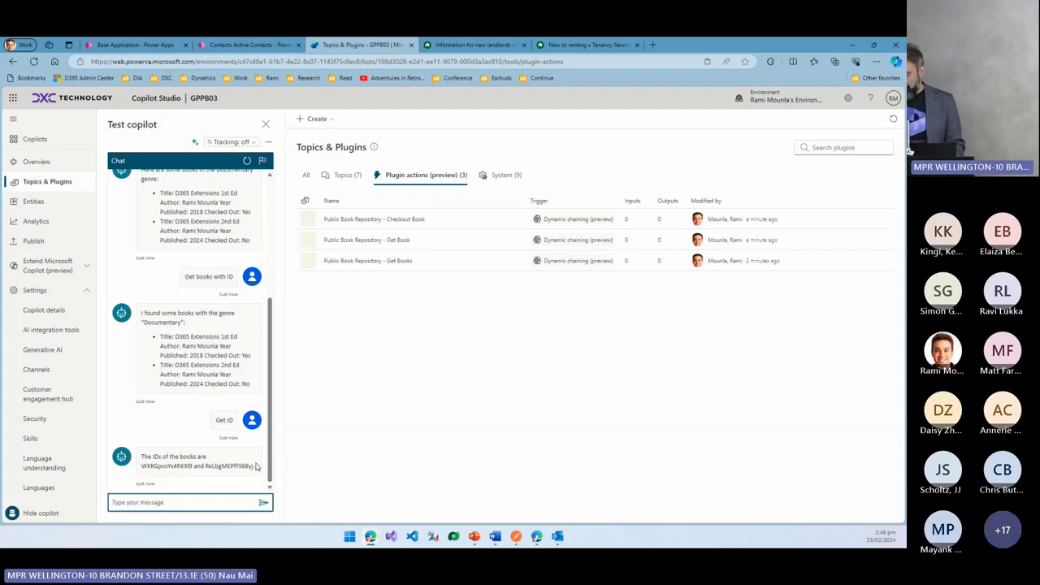
# Copy the second book ID from the copilot's reply and send the message "Checkout book".
pyautogui.moveTo(254, 466); pyautogui.dragTo(248, 467)
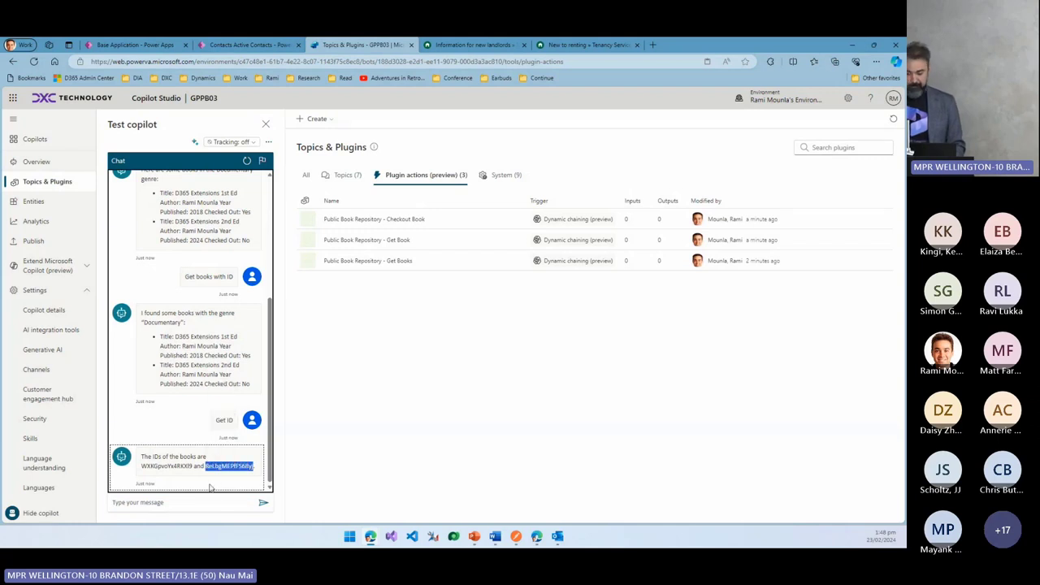
pyautogui.click(211, 503)
pyautogui.write('Ch')
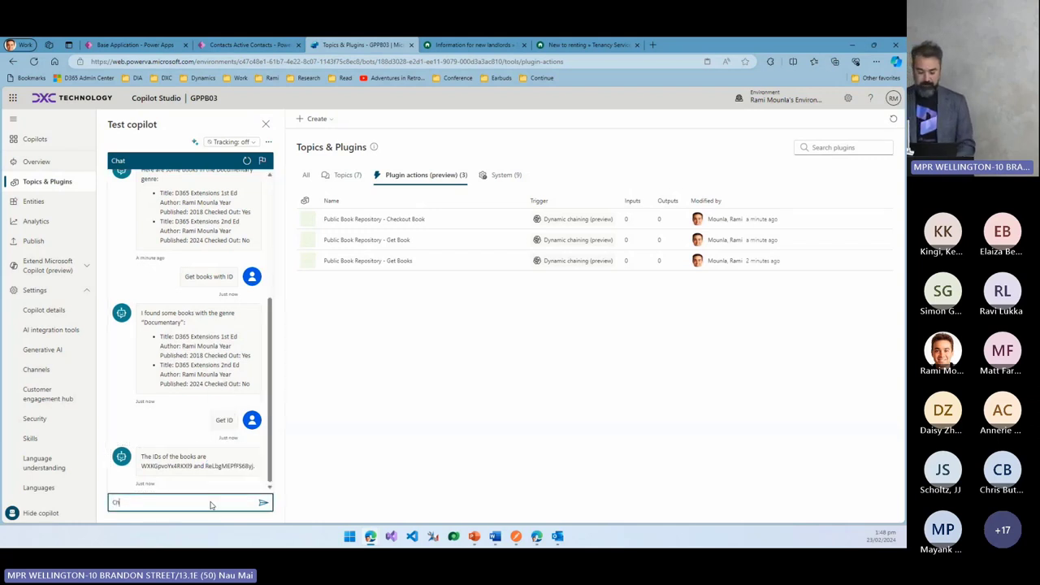
pyautogui.write('eckout book')
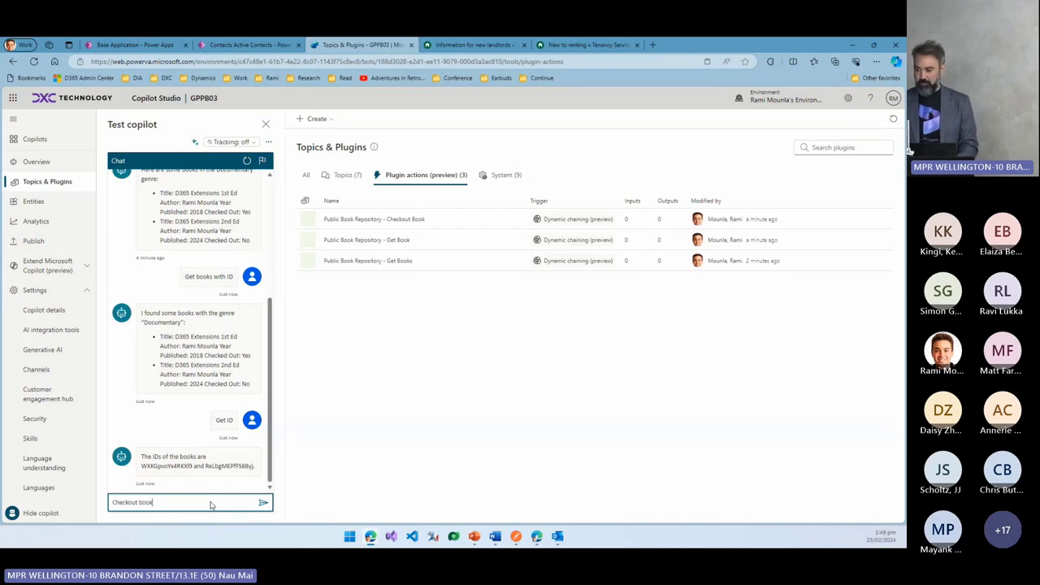
pyautogui.press('Return')
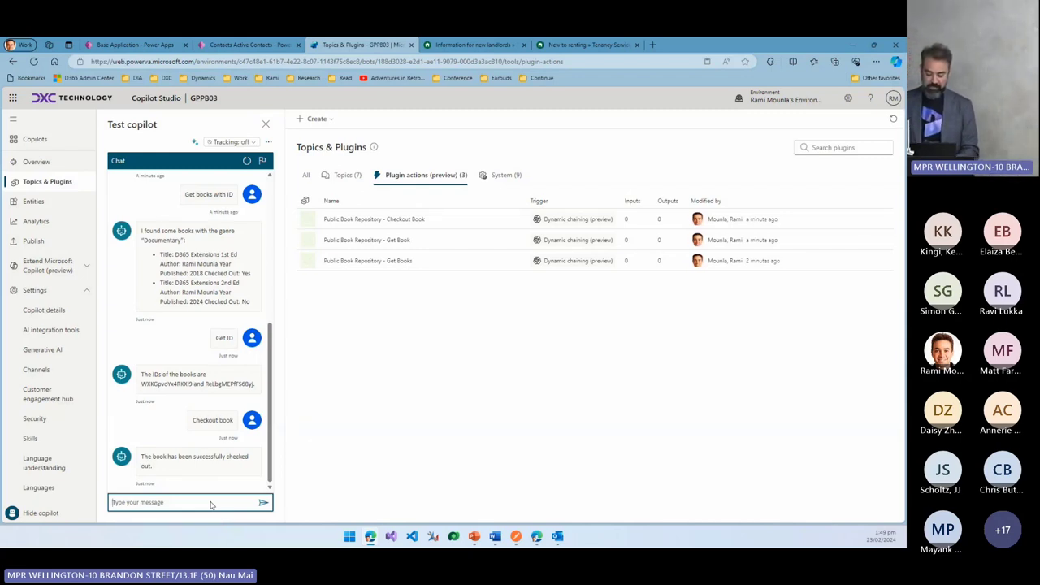
# Send "Checkout book" again, this time followed by the copied ID of the second book.
pyautogui.write('Checkout book')
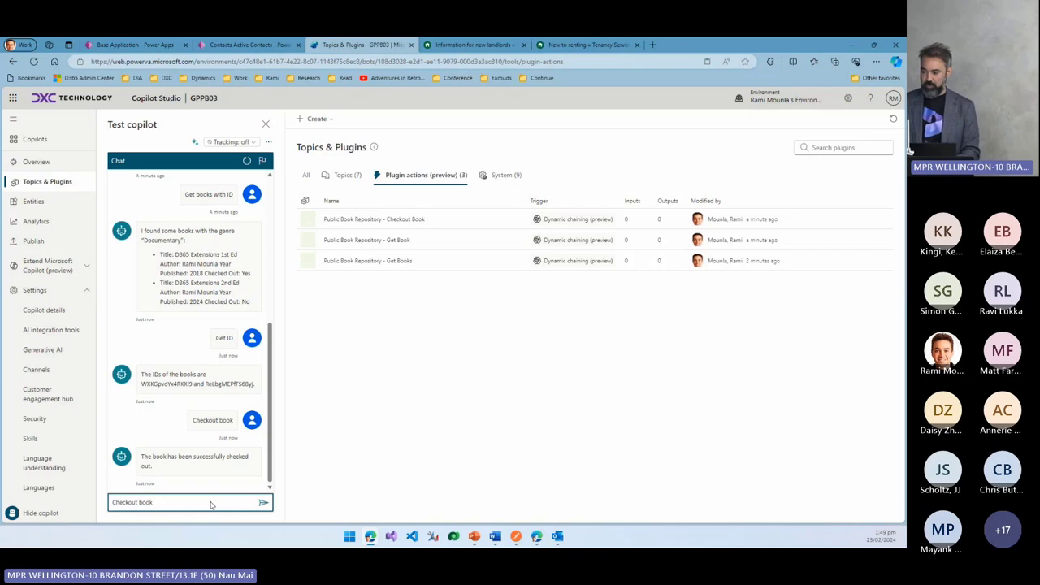
pyautogui.write('ReLbgMEPfF568yj')
pyautogui.press('Return')
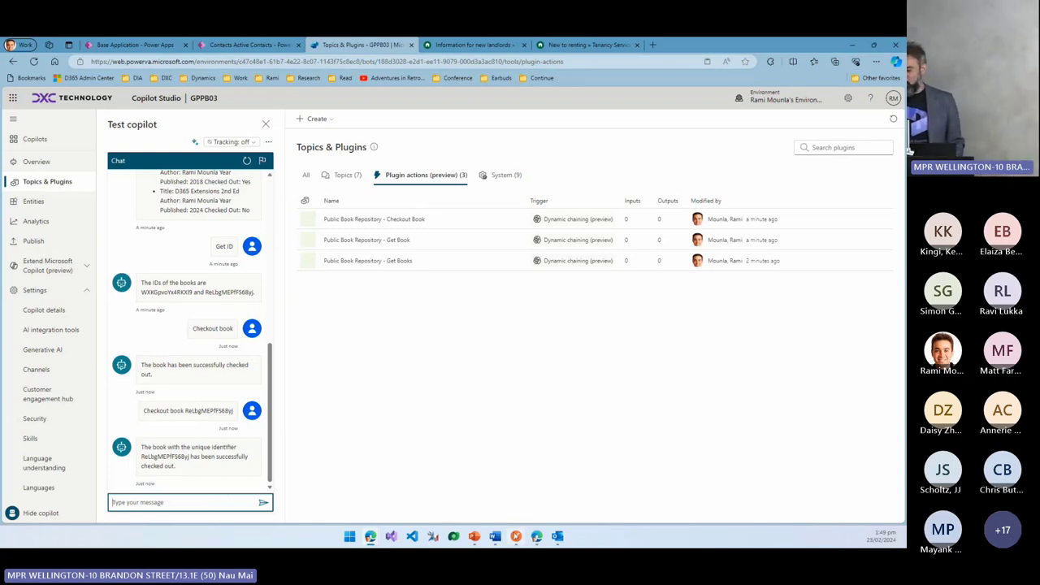
# Switch to Postman, resend the Get Books request to check the books' checkout status, and minimize Postman and the browser.
pyautogui.click(516, 536)
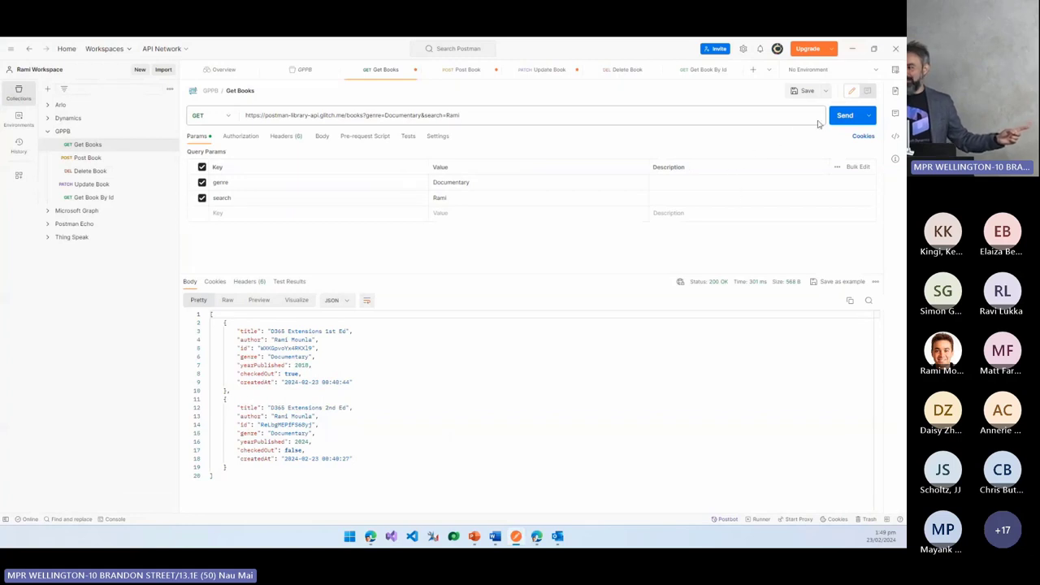
pyautogui.click(841, 118)
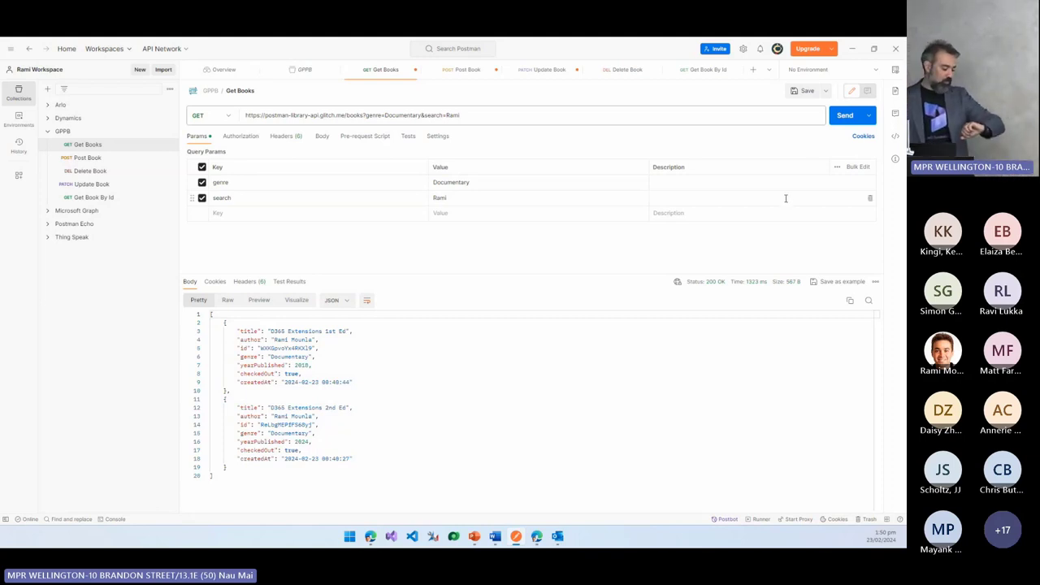
pyautogui.click(852, 51)
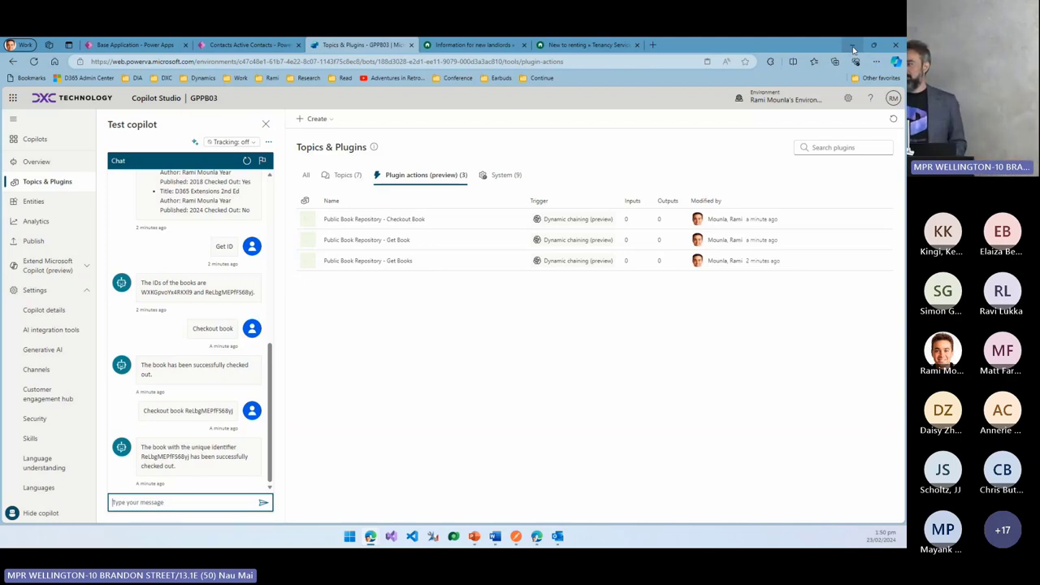
pyautogui.click(852, 45)
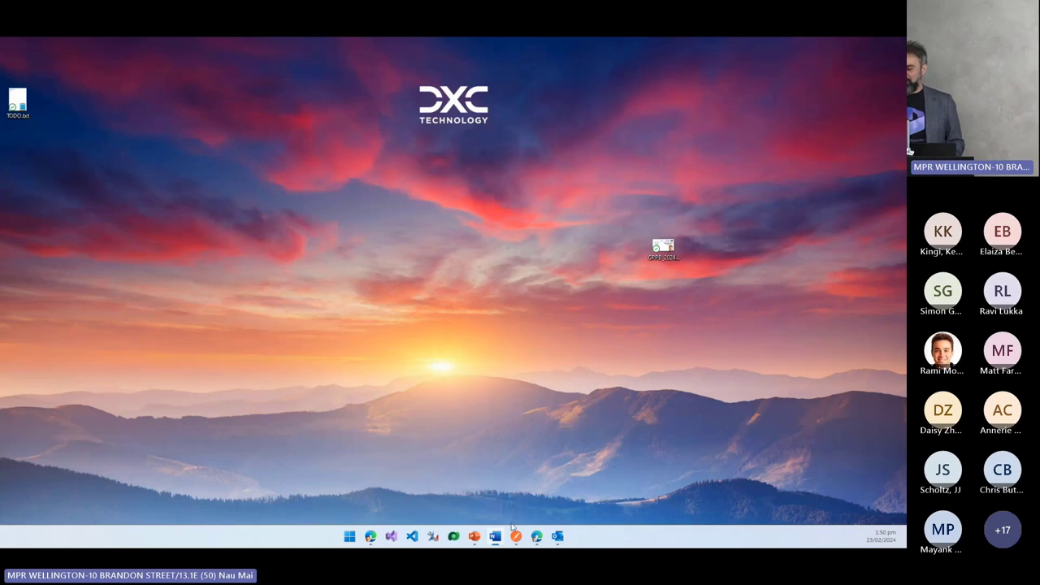
pyautogui.moveTo(478, 533)
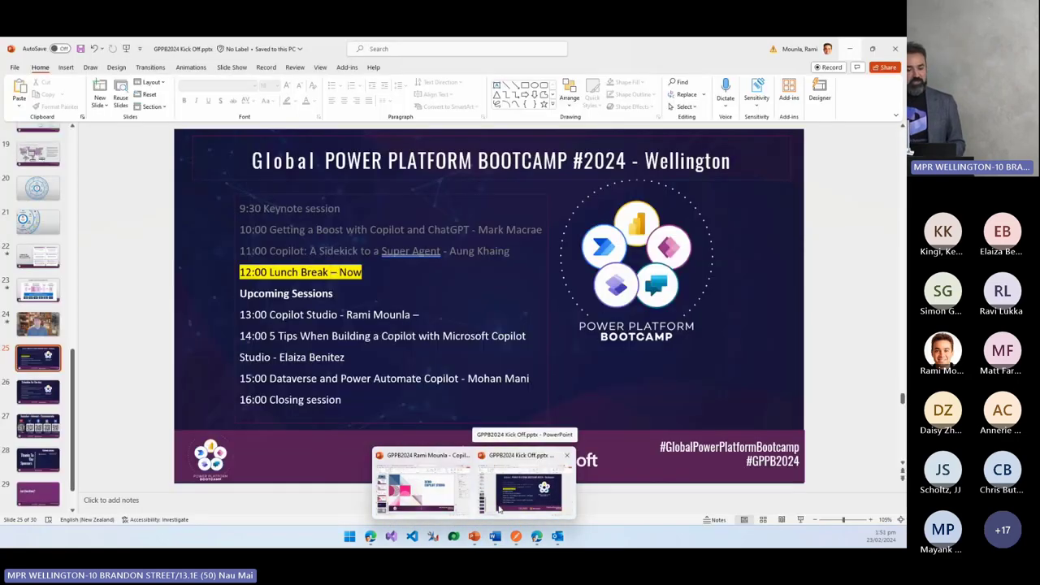
pyautogui.click(499, 509)
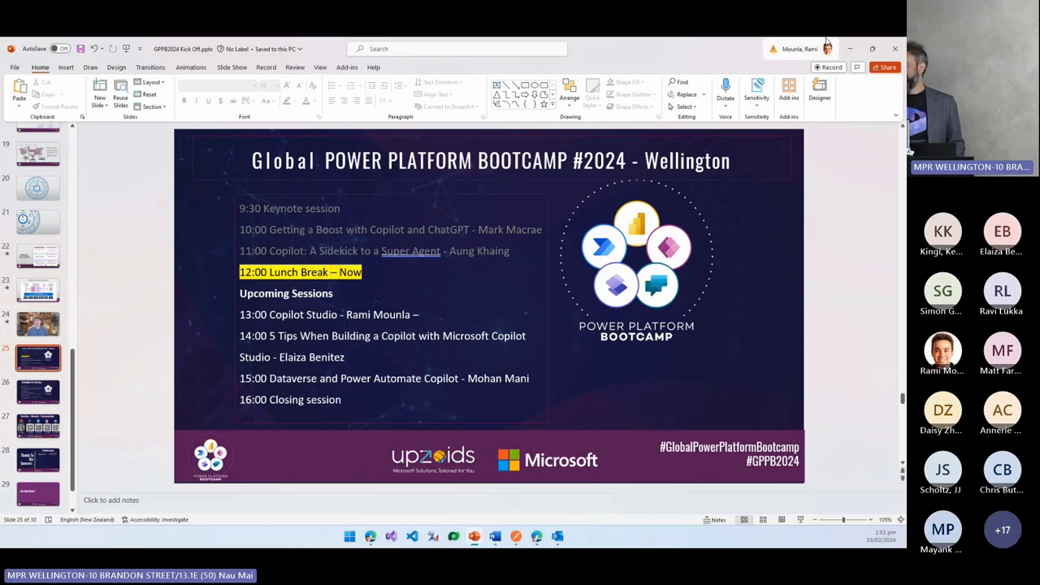
pyautogui.click(849, 49)
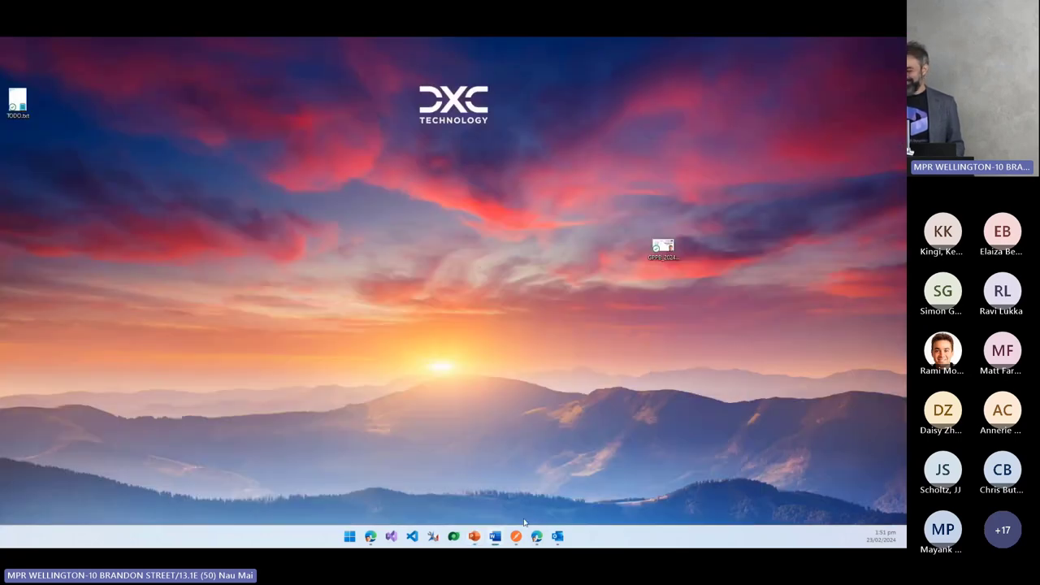
# Switch to the GPPB2024 Copilot Studio presentation in PowerPoint and advance from the demo slide to the "Any Questions?" slide.
pyautogui.moveTo(480, 534)
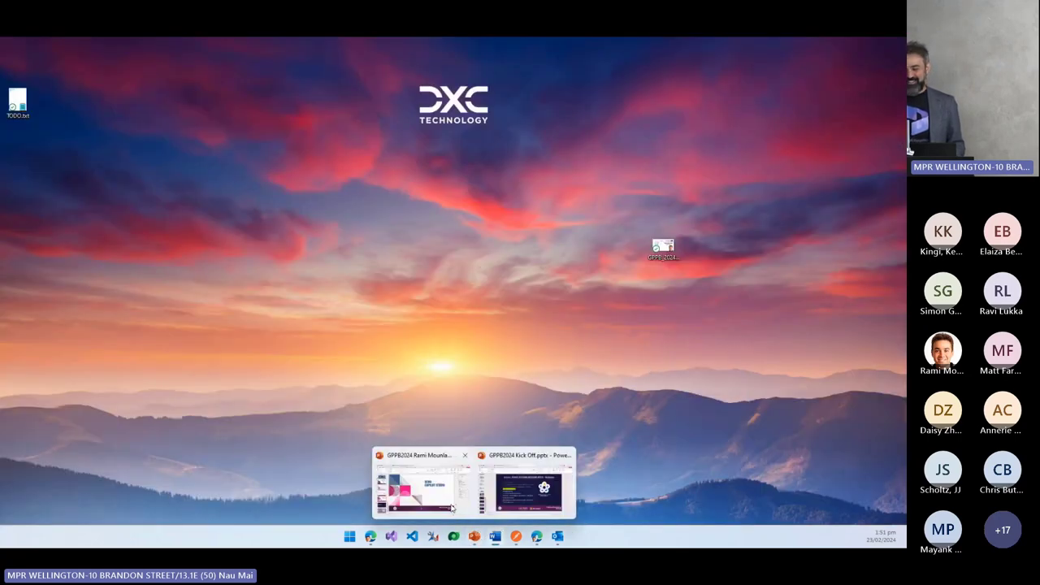
pyautogui.click(452, 508)
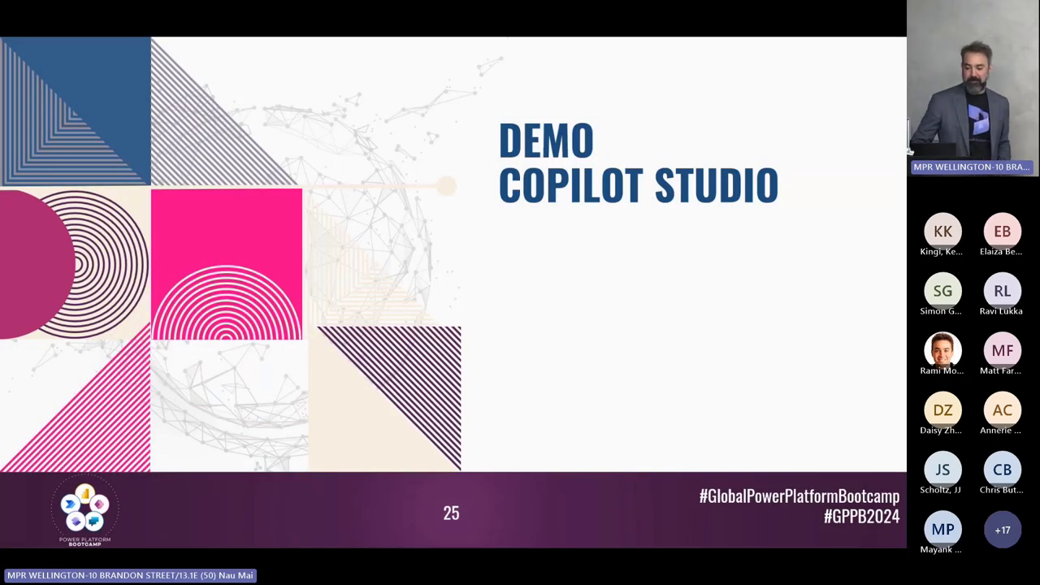
pyautogui.press('Right')
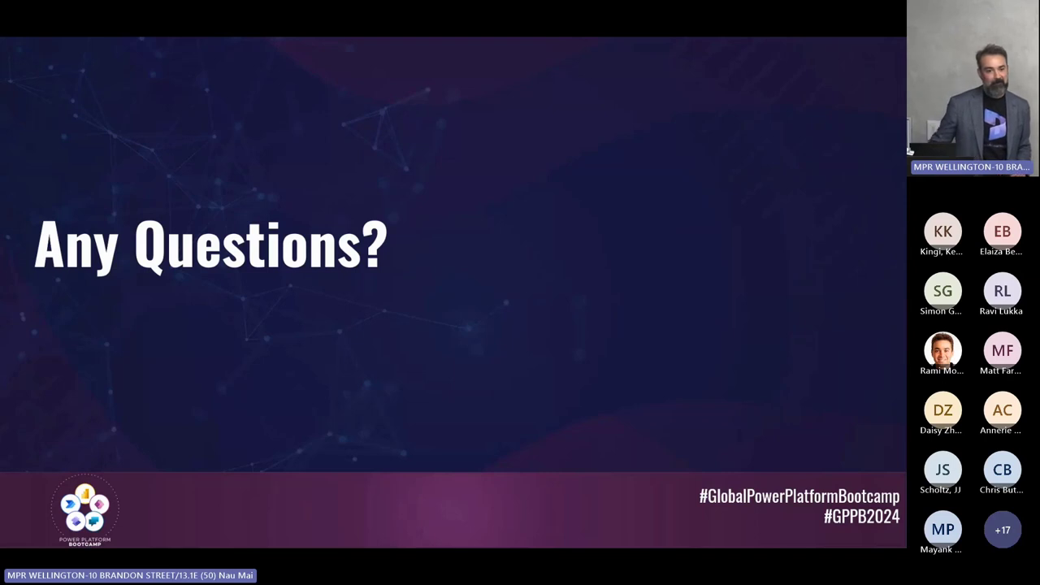